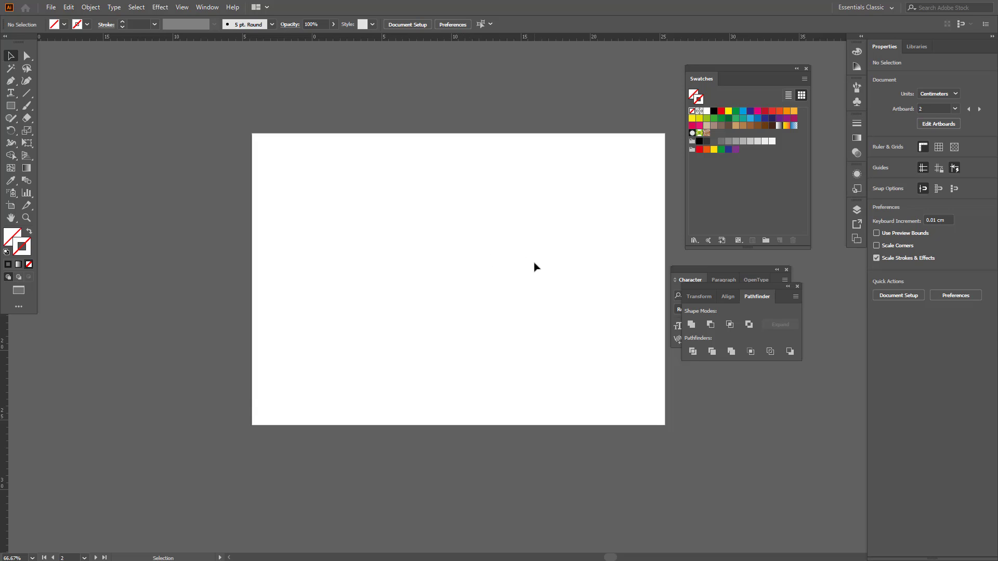
Draw a straight diagonal segment about 3.7 cm long with the Pen tool in the artboard's upper-left area.
{"action": "key", "text": "space"}
{"action": "left_click_drag", "start_coordinate": [510, 257], "coordinate": [419, 263]}
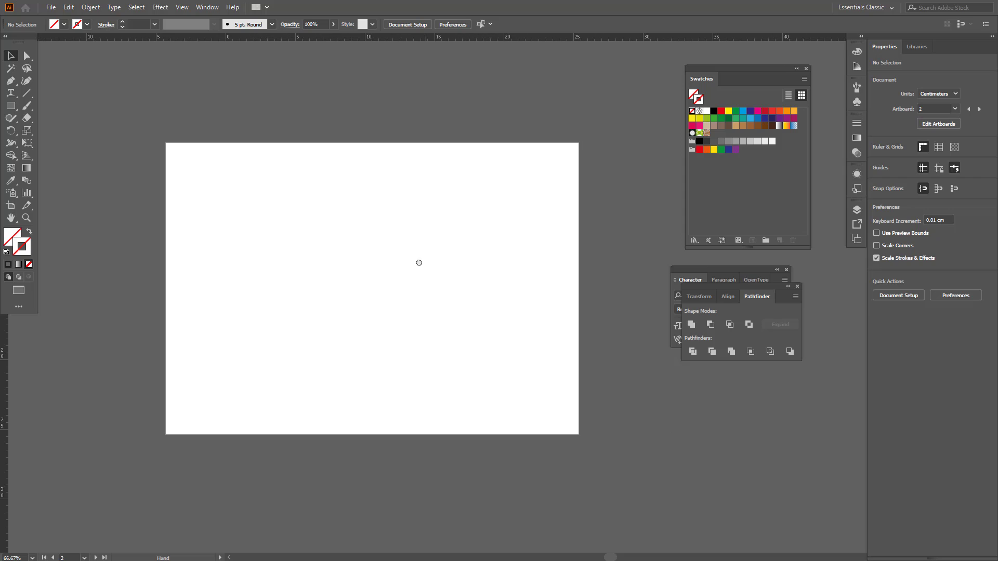
{"action": "key", "text": "ctrl+plus"}
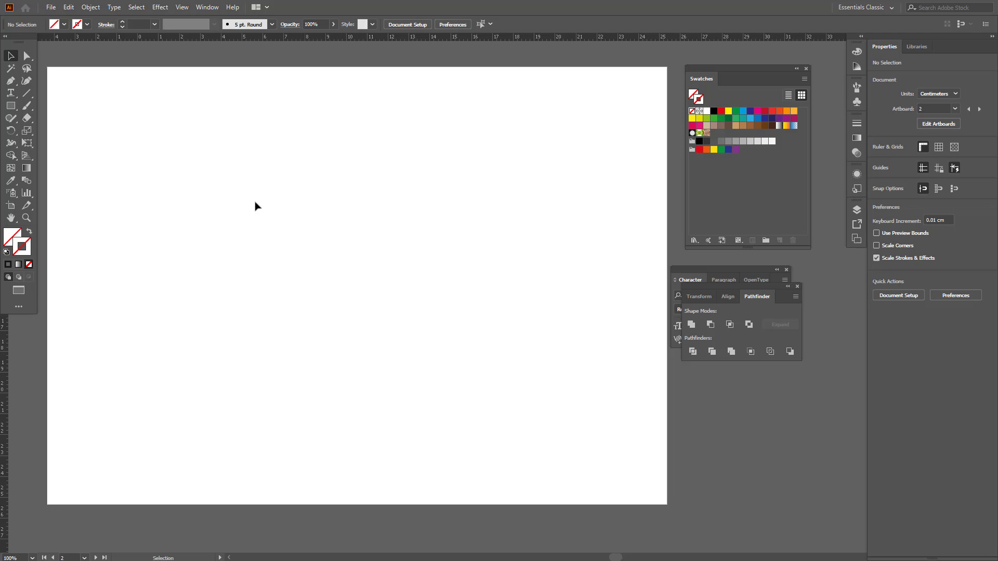
{"action": "left_click", "coordinate": [12, 83]}
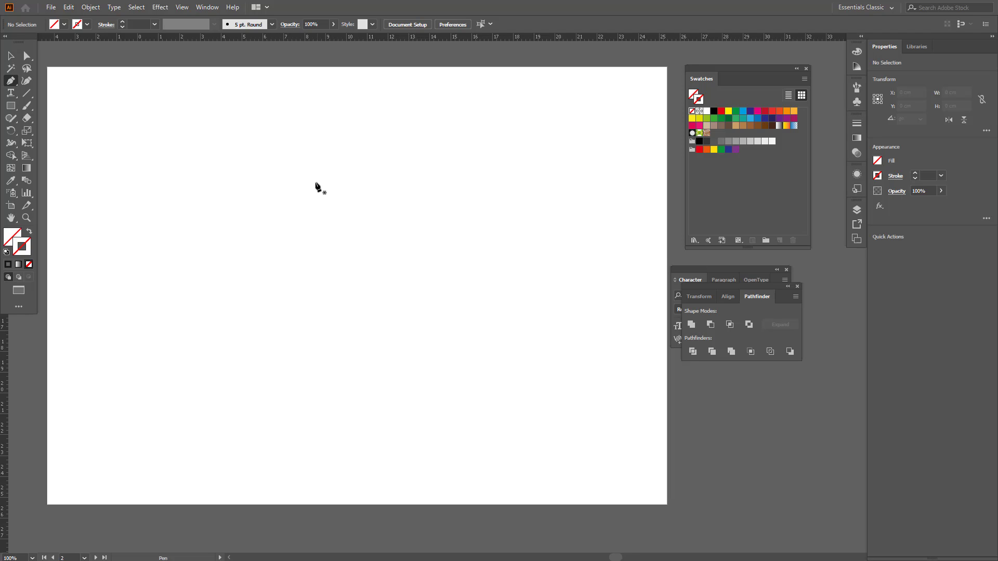
{"action": "left_click", "coordinate": [301, 153]}
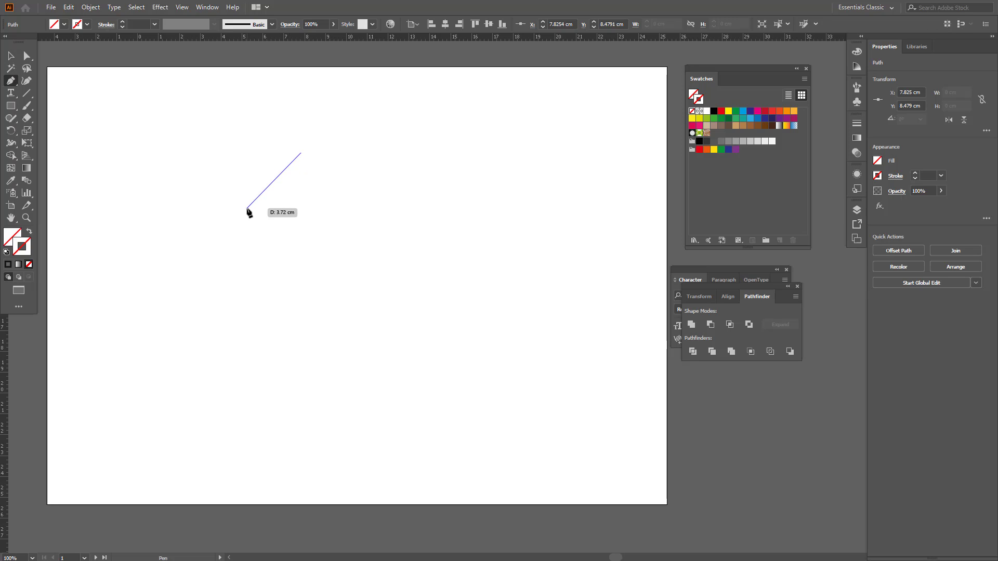
{"action": "left_click", "coordinate": [248, 209]}
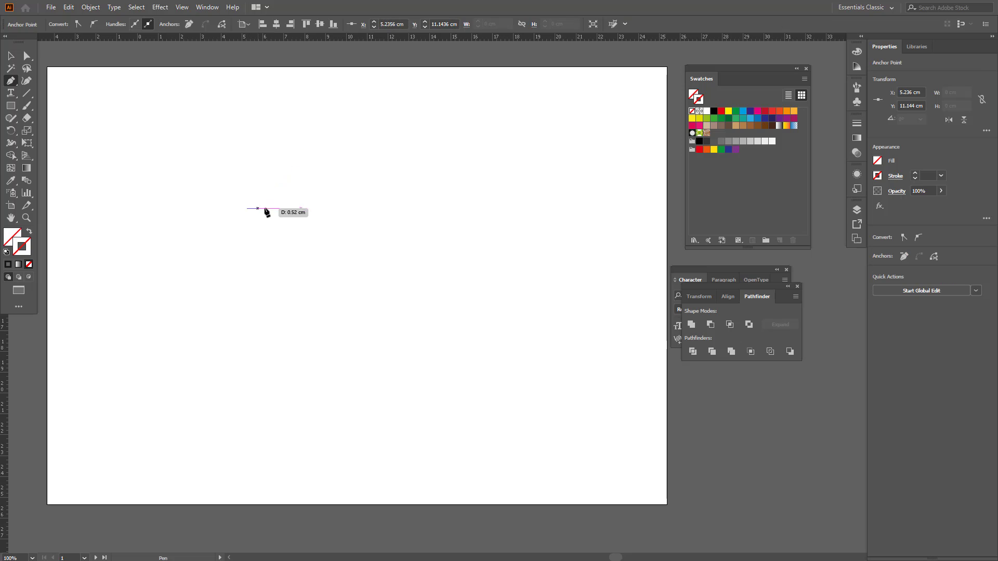
Apply the default 1 pt black stroke and set the fill to none.
{"action": "key", "text": "d"}
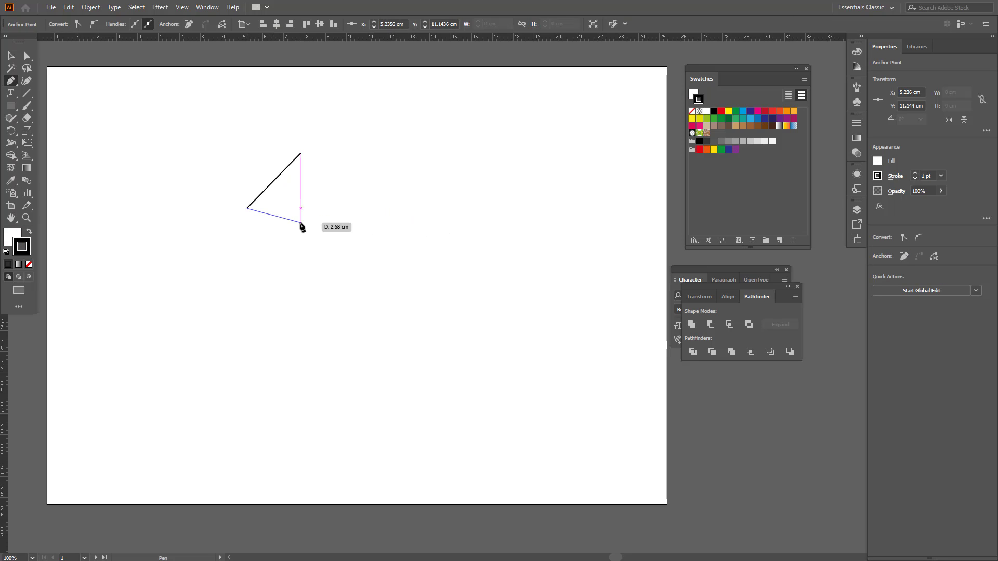
{"action": "key", "text": "x"}
{"action": "key", "text": "slash"}
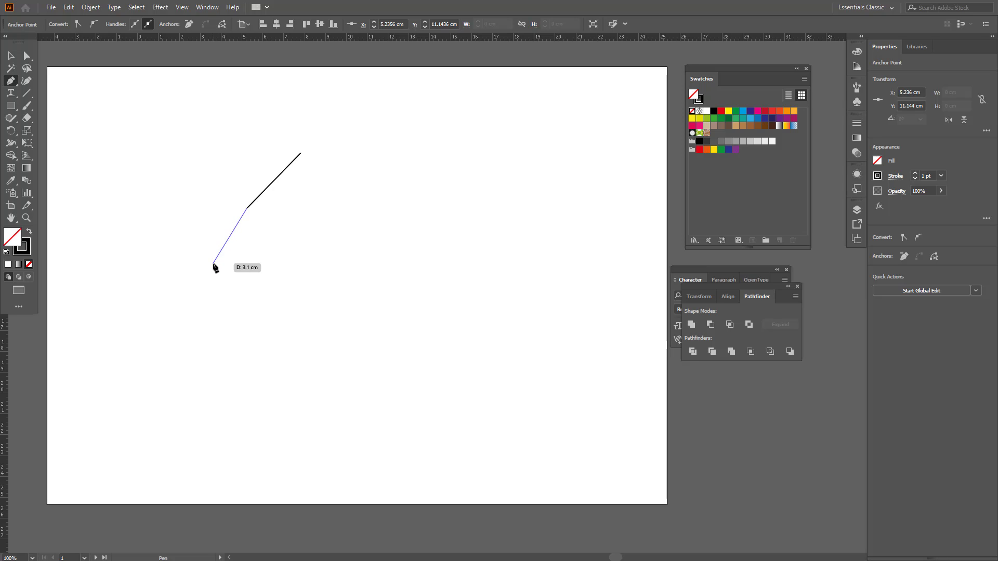
{"action": "left_click", "coordinate": [213, 265]}
{"action": "key", "text": "ctrl+z"}
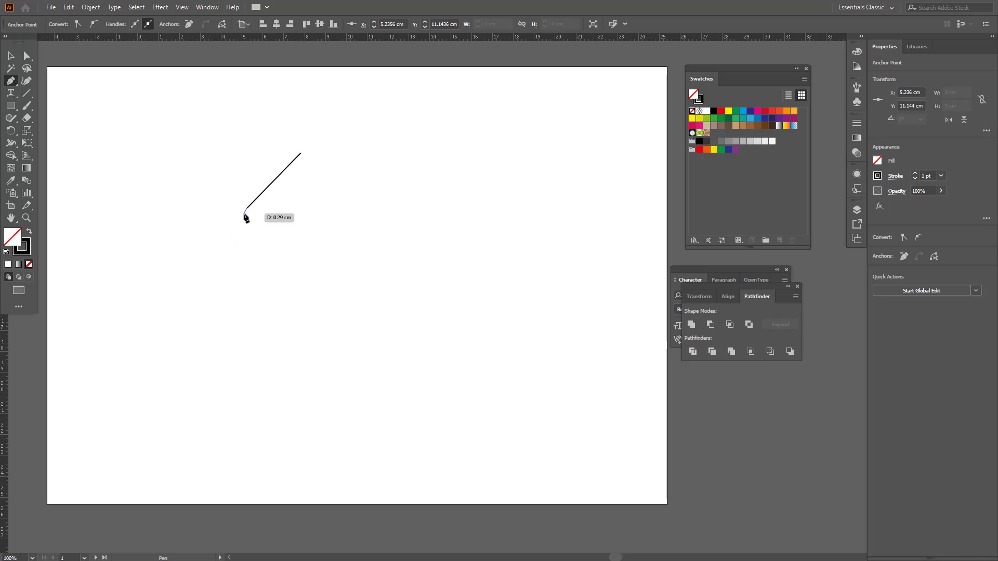
{"action": "left_click", "coordinate": [218, 255]}
{"action": "left_click_drag", "start_coordinate": [218, 255], "coordinate": [227, 286]}
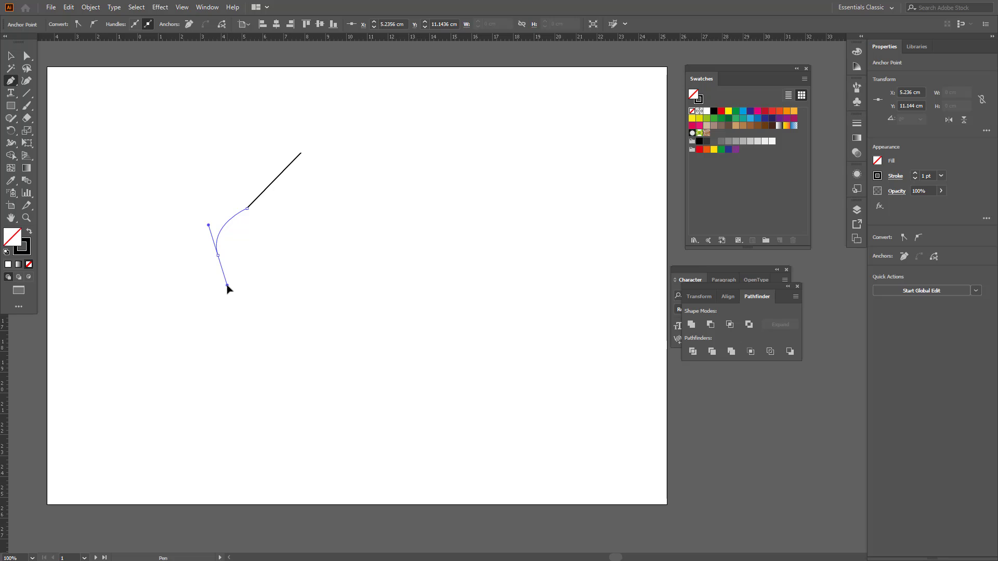
{"action": "left_click_drag", "start_coordinate": [228, 285], "coordinate": [229, 284]}
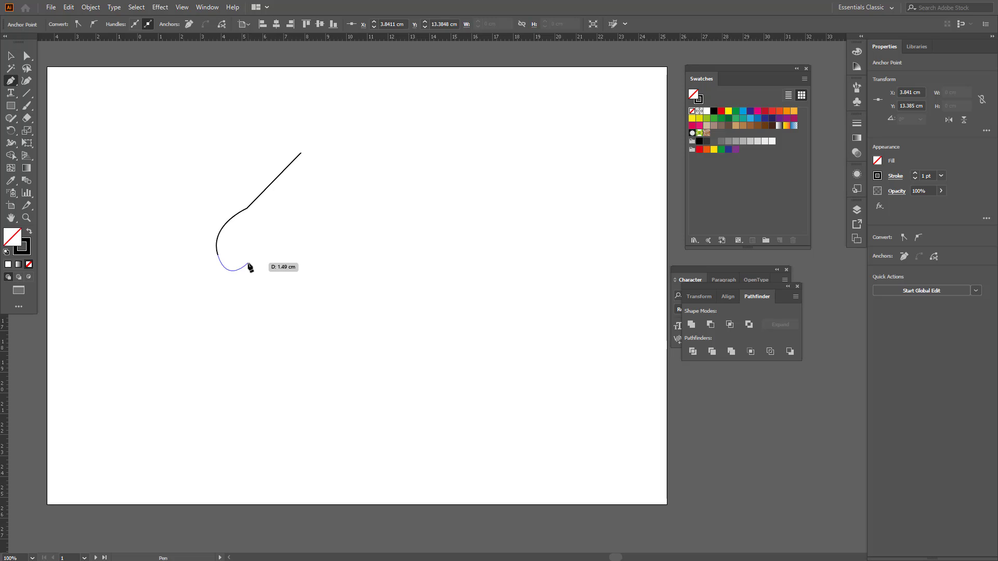
{"action": "key", "text": "Escape"}
{"action": "key", "text": "ctrl+z"}
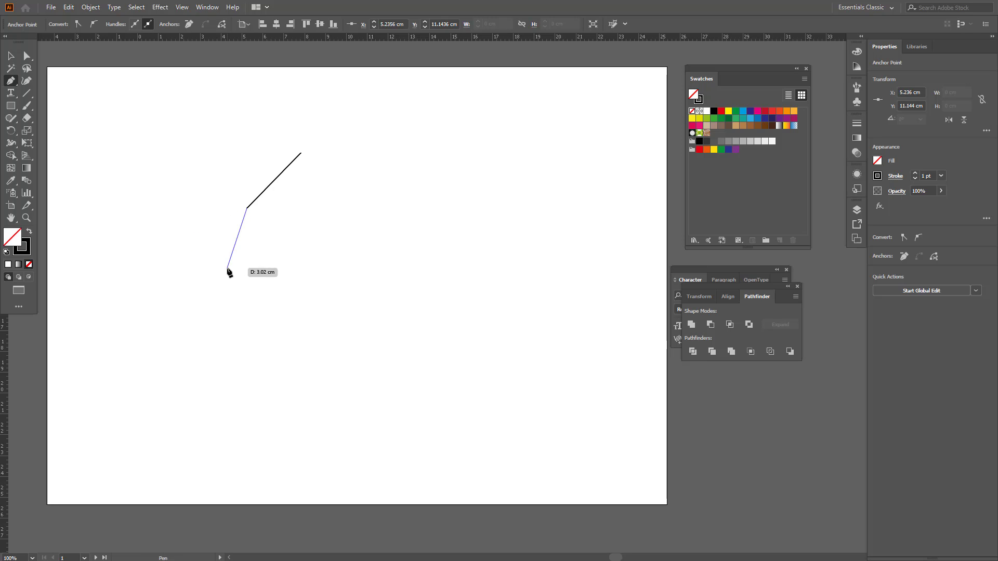
Extend the diagonal path's lower end with a smooth point and an endpoint into an S-curve, and lengthen the smooth point's direction handles.
{"action": "left_click_drag", "start_coordinate": [214, 257], "coordinate": [229, 278]}
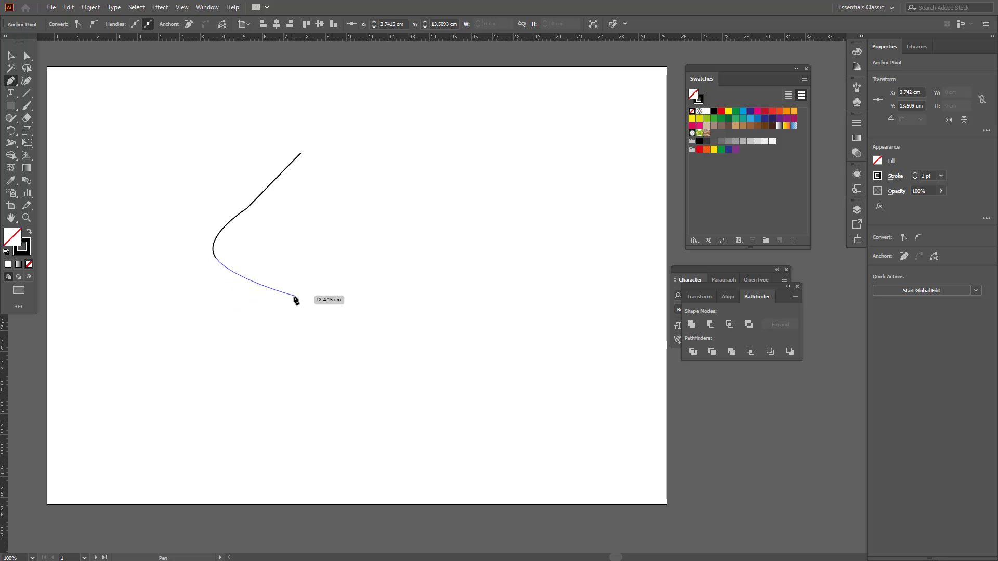
{"action": "left_click", "coordinate": [202, 305]}
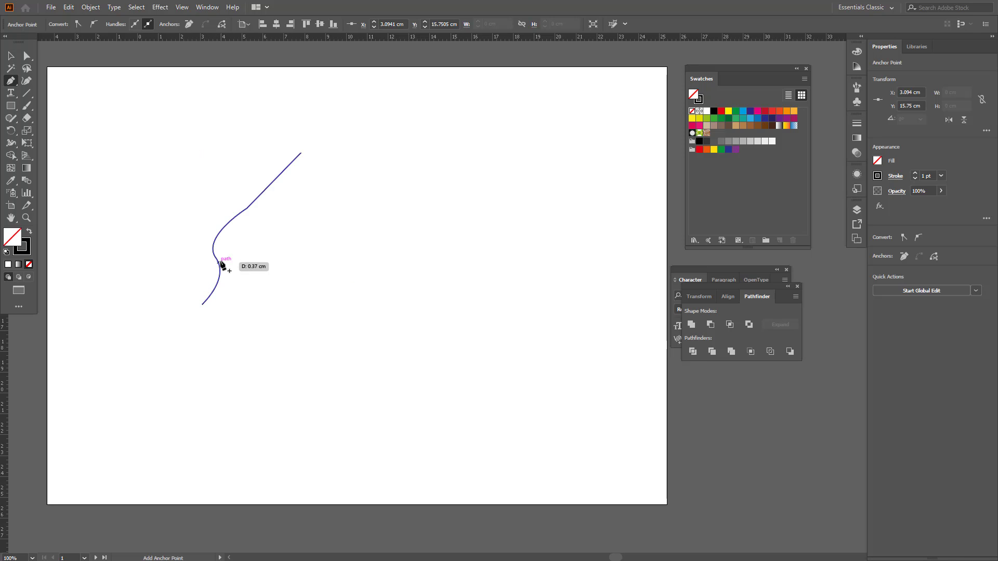
{"action": "key", "text": "a"}
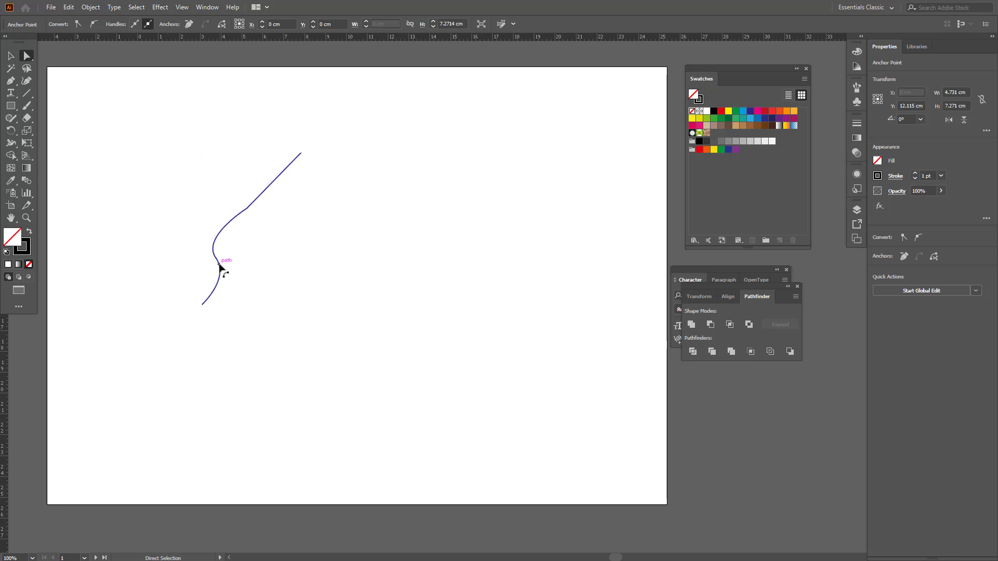
{"action": "left_click", "coordinate": [214, 249]}
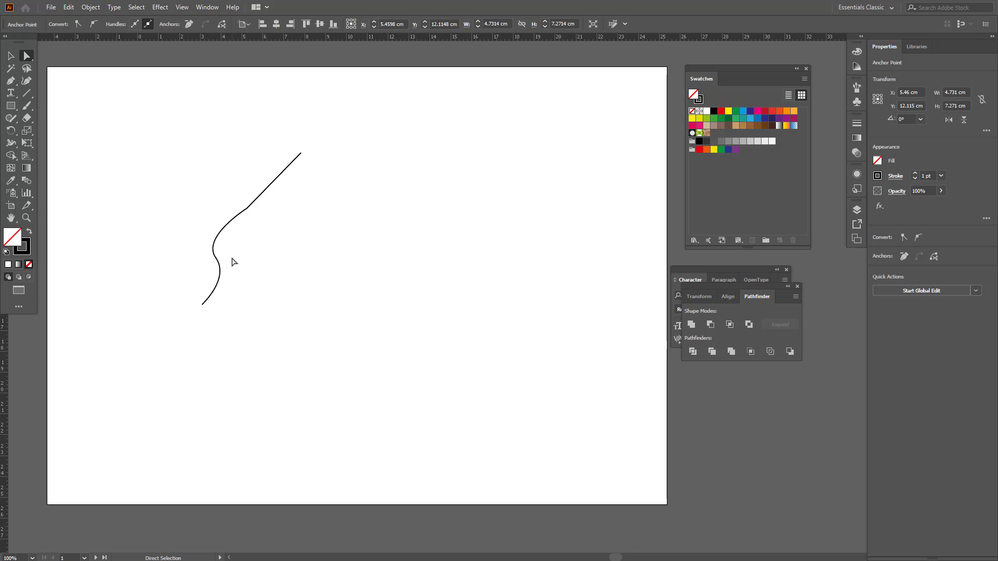
{"action": "key", "text": "ctrl+a"}
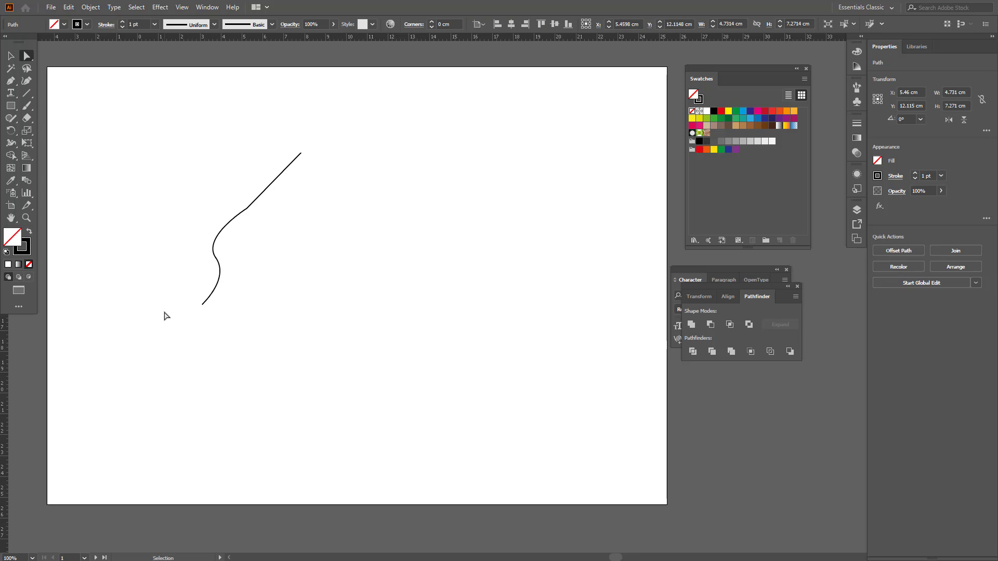
{"action": "left_click", "coordinate": [255, 256]}
{"action": "left_click", "coordinate": [214, 259]}
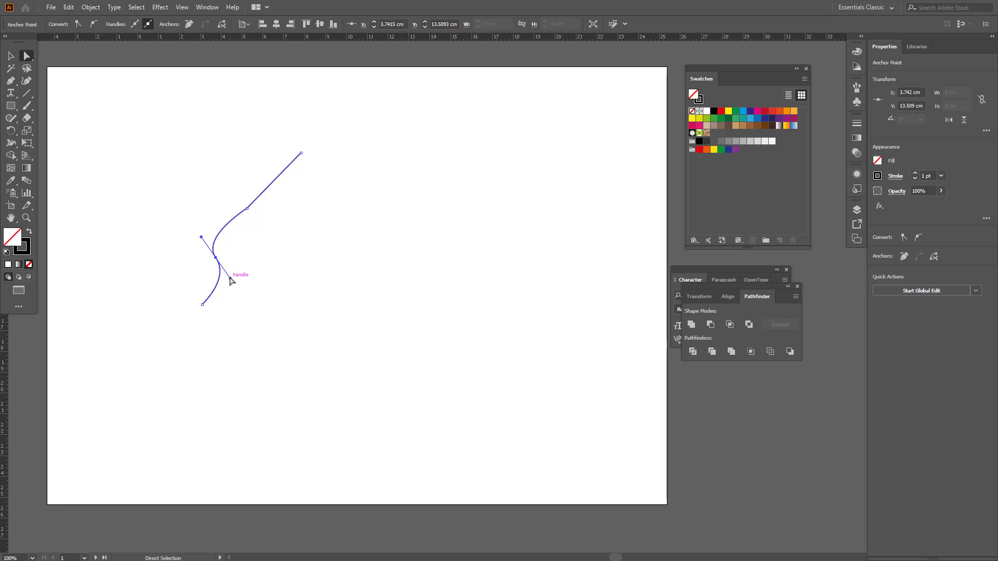
{"action": "mouse_move", "coordinate": [230, 278]}
{"action": "left_mouse_down"}
{"action": "mouse_move", "coordinate": [241, 299]}
{"action": "mouse_move", "coordinate": [251, 278]}
{"action": "mouse_move", "coordinate": [270, 283]}
{"action": "mouse_move", "coordinate": [251, 276]}
{"action": "mouse_move", "coordinate": [232, 289]}
{"action": "mouse_move", "coordinate": [245, 314]}
{"action": "mouse_move", "coordinate": [260, 310]}
{"action": "mouse_move", "coordinate": [247, 294]}
{"action": "mouse_move", "coordinate": [263, 307]}
{"action": "mouse_move", "coordinate": [223, 261]}
{"action": "mouse_move", "coordinate": [260, 235]}
{"action": "mouse_move", "coordinate": [227, 272]}
{"action": "mouse_move", "coordinate": [235, 314]}
{"action": "mouse_move", "coordinate": [248, 283]}
{"action": "mouse_move", "coordinate": [219, 266]}
{"action": "mouse_move", "coordinate": [232, 285]}
{"action": "mouse_move", "coordinate": [242, 268]}
{"action": "mouse_move", "coordinate": [228, 289]}
{"action": "mouse_move", "coordinate": [248, 272]}
{"action": "mouse_move", "coordinate": [236, 286]}
{"action": "left_mouse_up"}
{"action": "left_click_drag", "start_coordinate": [201, 239], "coordinate": [193, 217]}
{"action": "left_click_drag", "start_coordinate": [232, 289], "coordinate": [237, 303]}
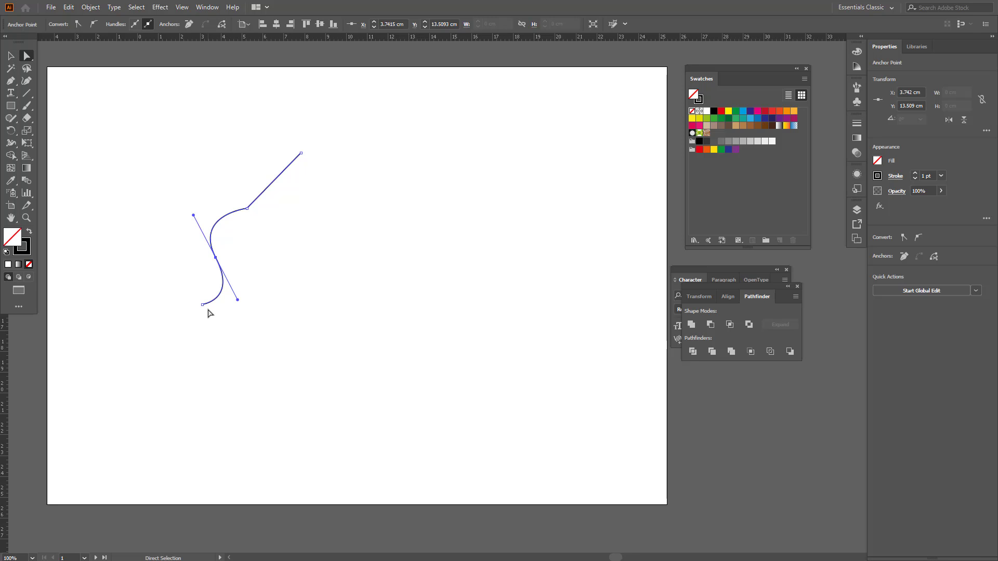
Delete the curve's lower endpoint and the rest of the practice path to clear the artboard.
{"action": "left_click", "coordinate": [203, 306]}
{"action": "key", "text": "Delete"}
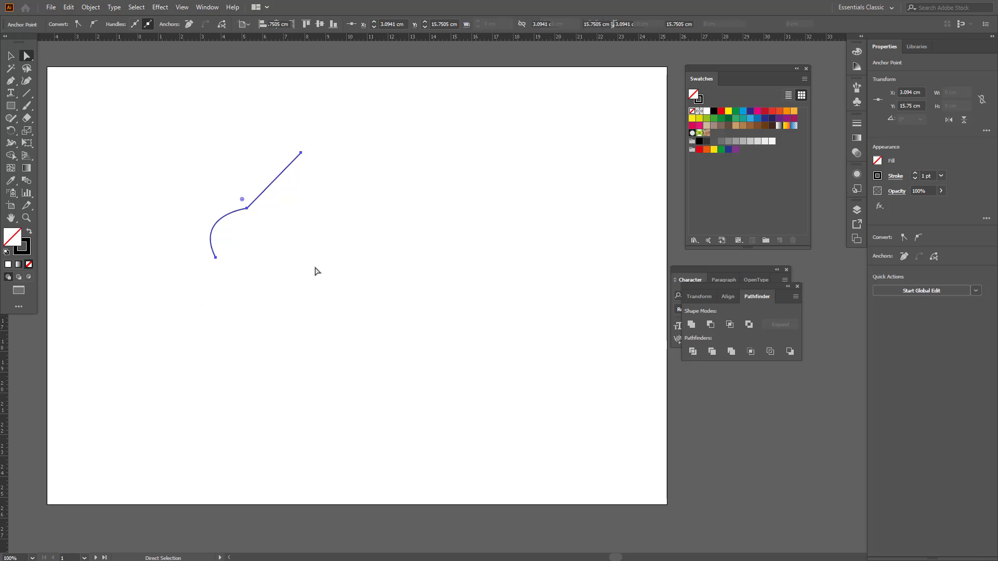
{"action": "left_click", "coordinate": [366, 336]}
{"action": "left_click_drag", "start_coordinate": [193, 173], "coordinate": [350, 265]}
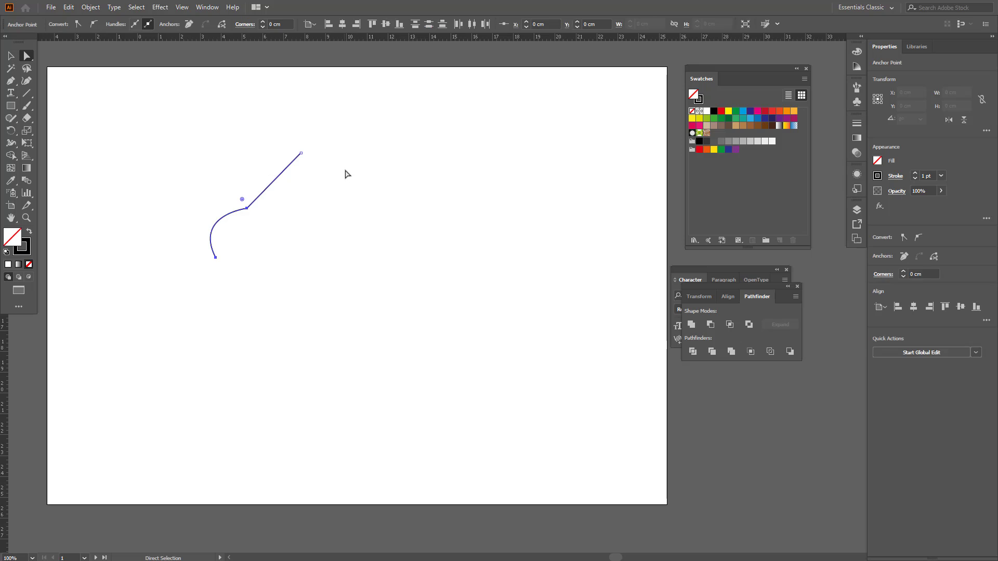
{"action": "key", "text": "Delete"}
{"action": "left_click_drag", "start_coordinate": [326, 131], "coordinate": [232, 242]}
Draw a Pen path with an upward arc, remove its end point's outgoing handle, and continue with a horizontal segment about 5.1 cm long.
{"action": "key", "text": "p"}
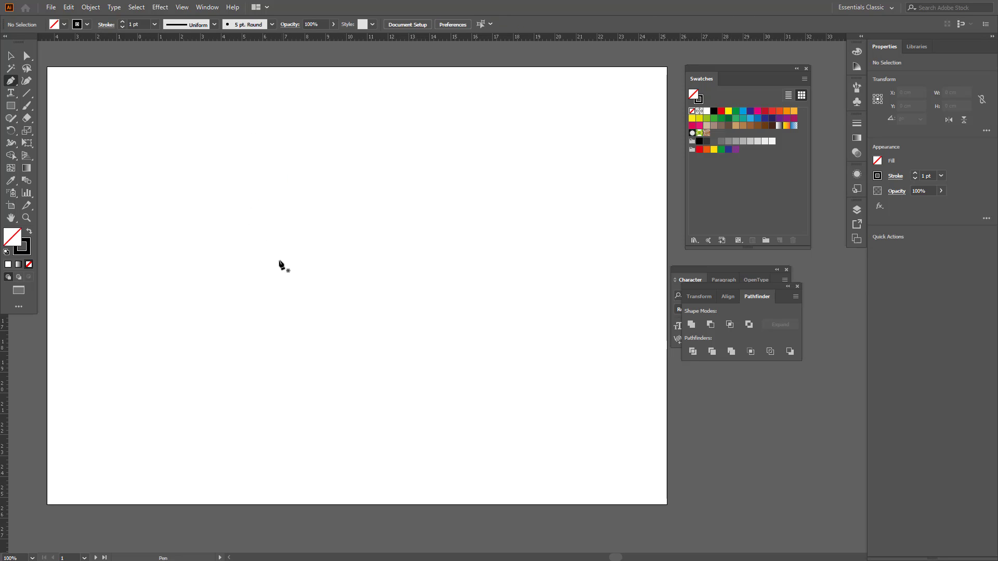
{"action": "left_click", "coordinate": [256, 248]}
{"action": "key", "text": "ctrl+z"}
{"action": "left_click", "coordinate": [235, 249]}
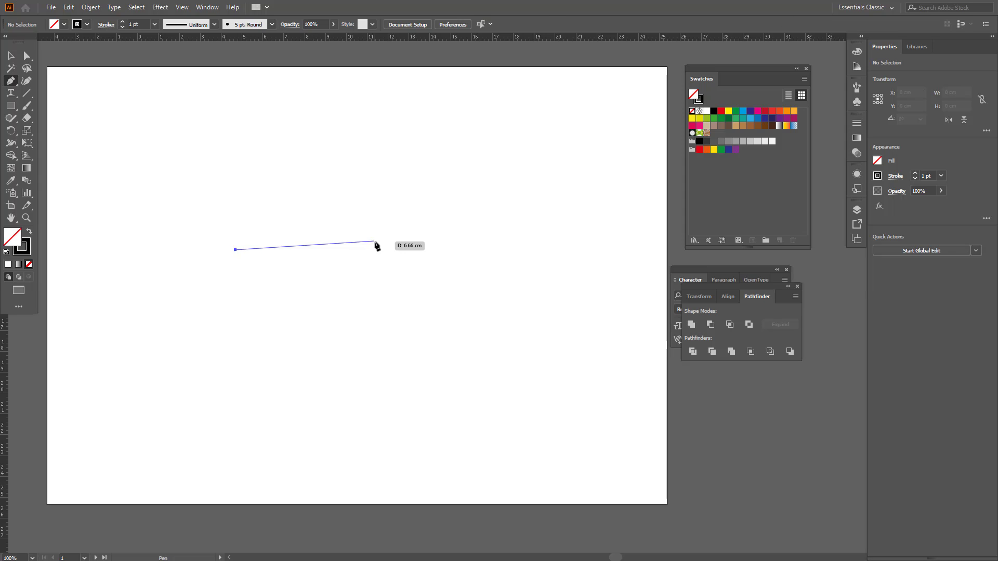
{"action": "left_click_drag", "start_coordinate": [380, 246], "coordinate": [459, 293]}
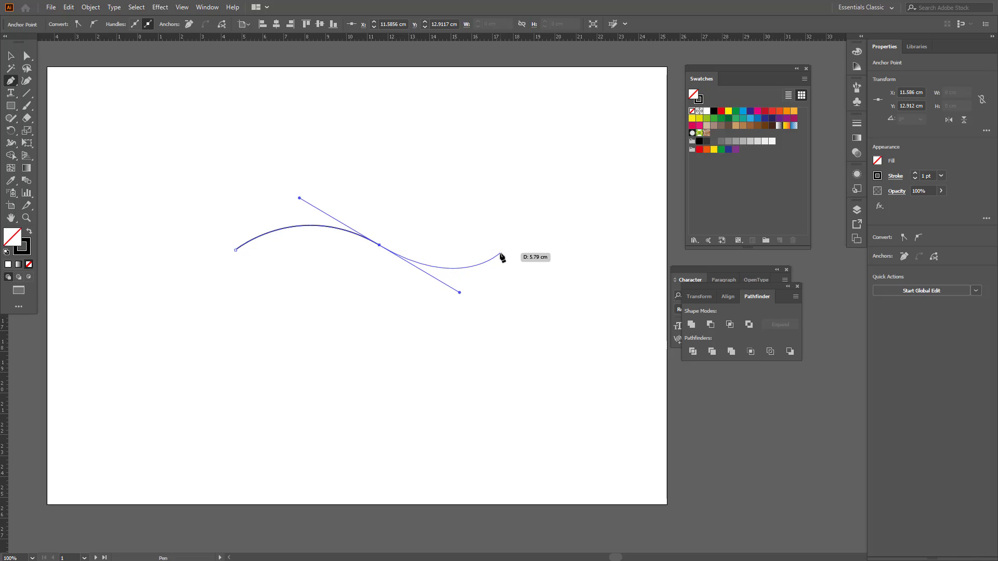
{"action": "left_click", "coordinate": [380, 246]}
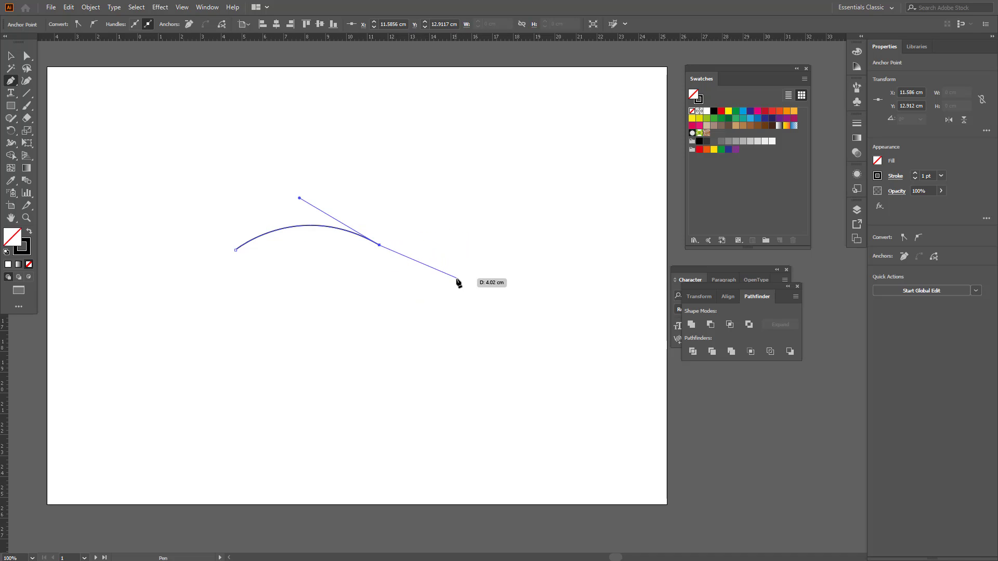
{"action": "left_click", "coordinate": [487, 245]}
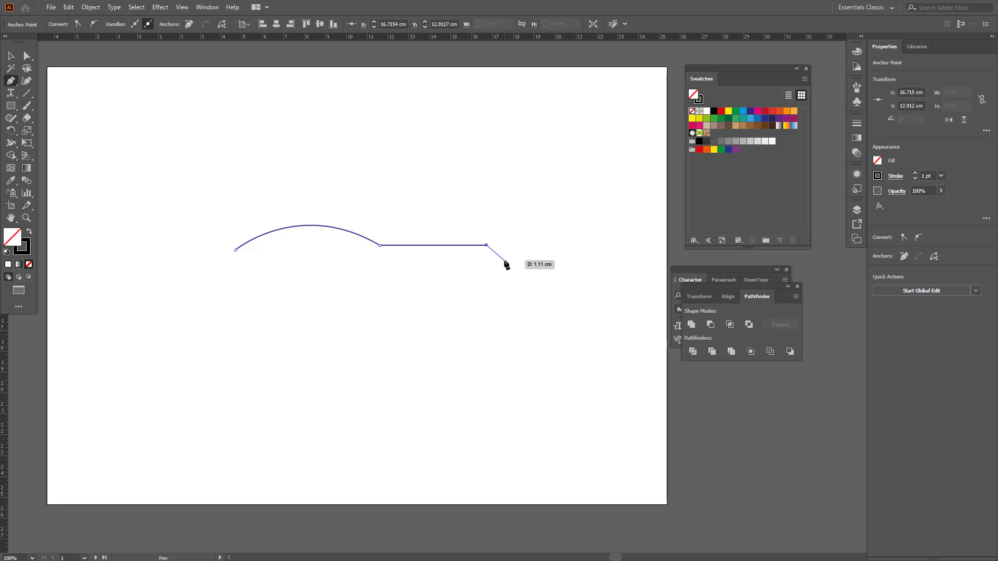
Add an anchor point on the horizontal segment and move it up to about Y 12.26 cm with Direct Selection.
{"action": "left_click", "coordinate": [455, 245]}
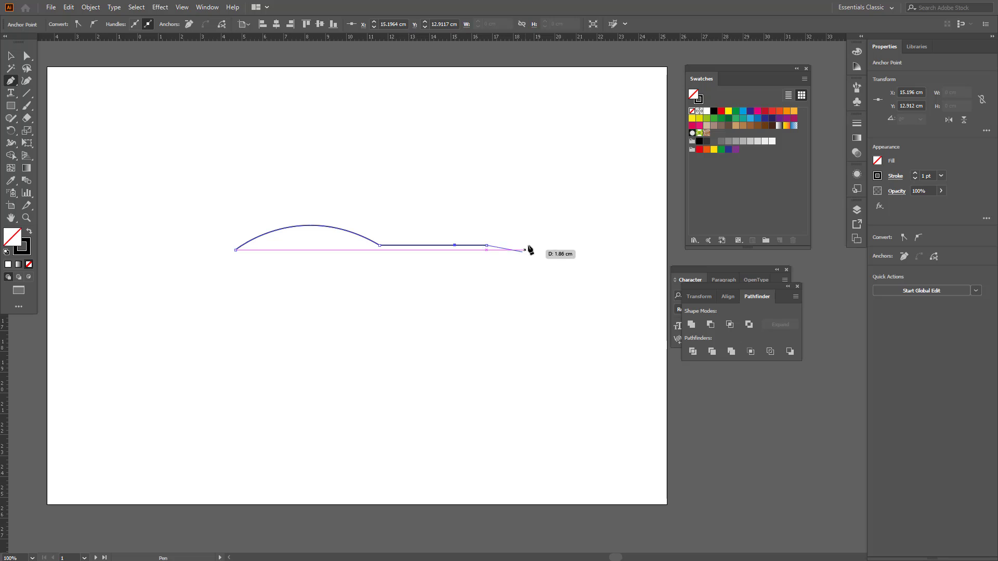
{"action": "left_click", "coordinate": [27, 57]}
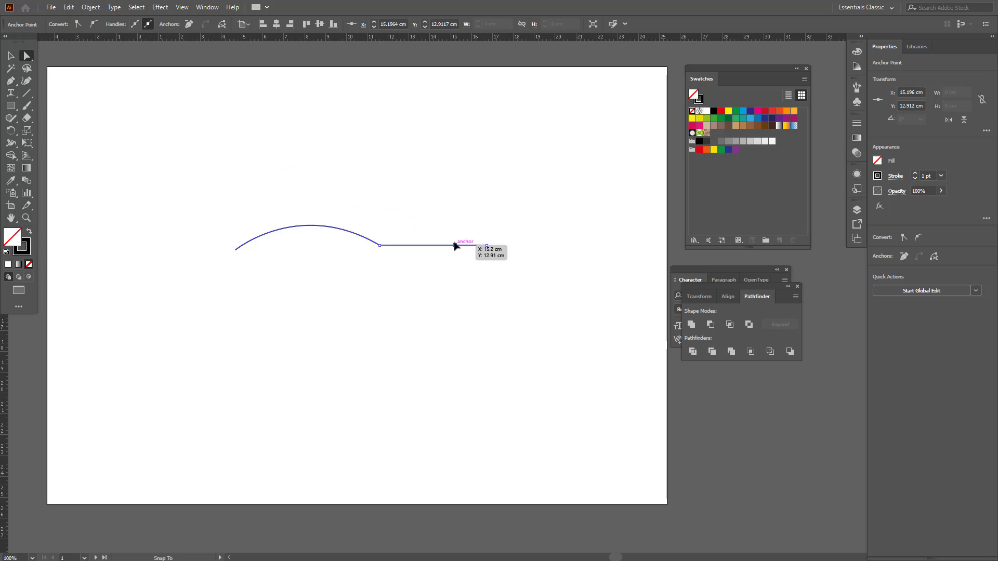
{"action": "mouse_move", "coordinate": [455, 244]}
{"action": "left_mouse_down"}
{"action": "mouse_move", "coordinate": [453, 231]}
{"action": "mouse_move", "coordinate": [455, 262]}
{"action": "mouse_move", "coordinate": [454, 232]}
{"action": "left_mouse_up"}
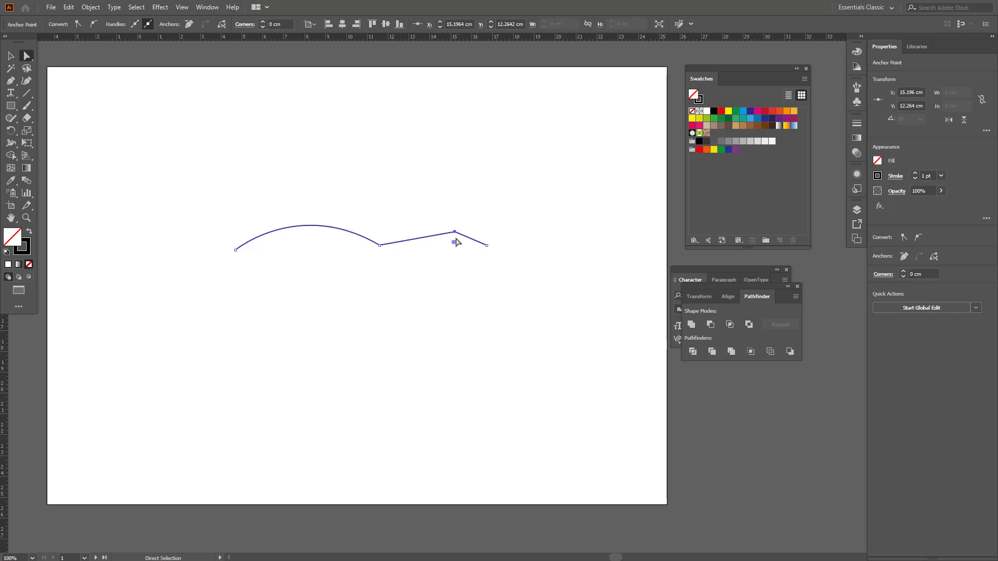
Remove the raised anchor point from the path with the Delete Anchor Point tool.
{"action": "left_click", "coordinate": [11, 82]}
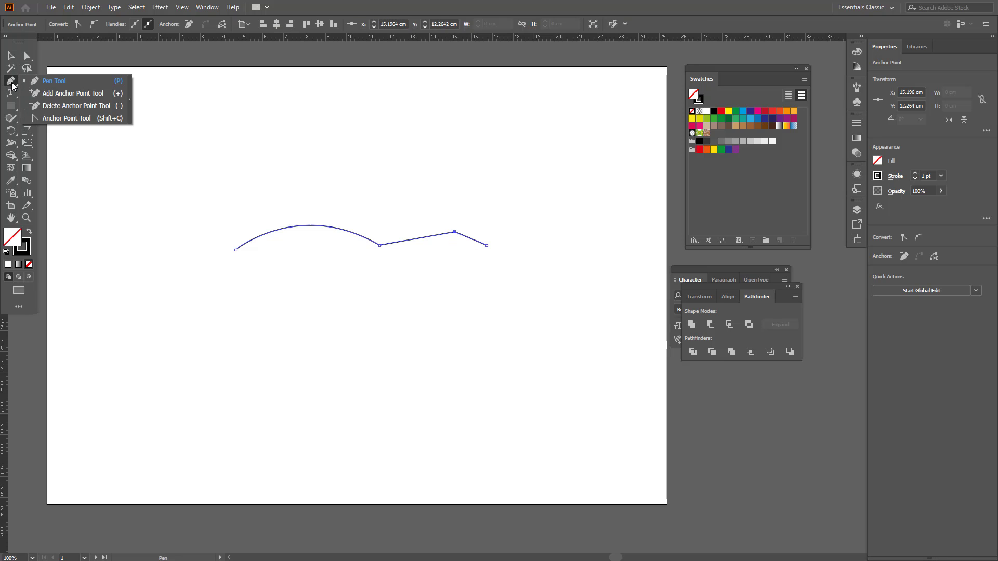
{"action": "left_click", "coordinate": [66, 105]}
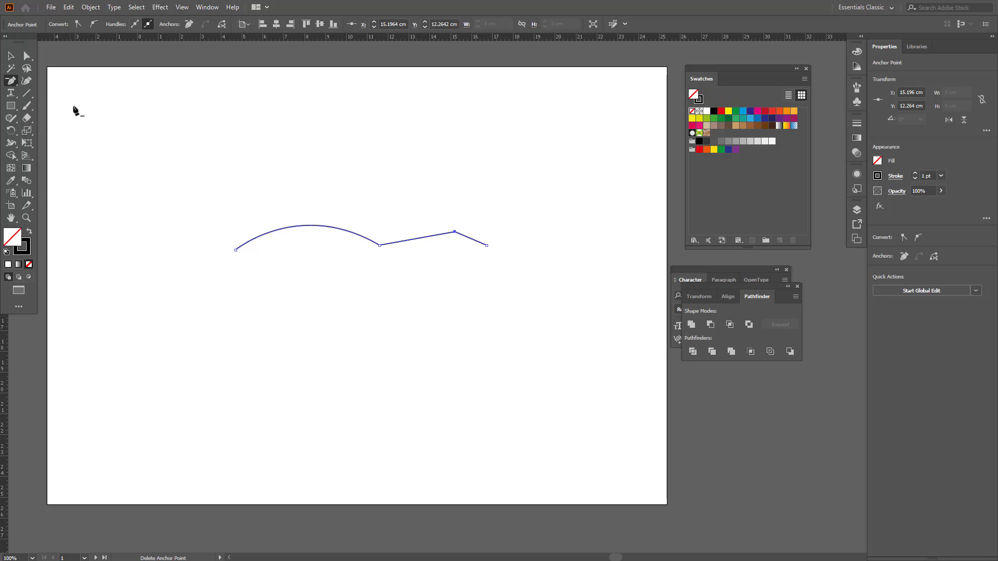
{"action": "left_click", "coordinate": [455, 232]}
{"action": "left_click", "coordinate": [420, 237]}
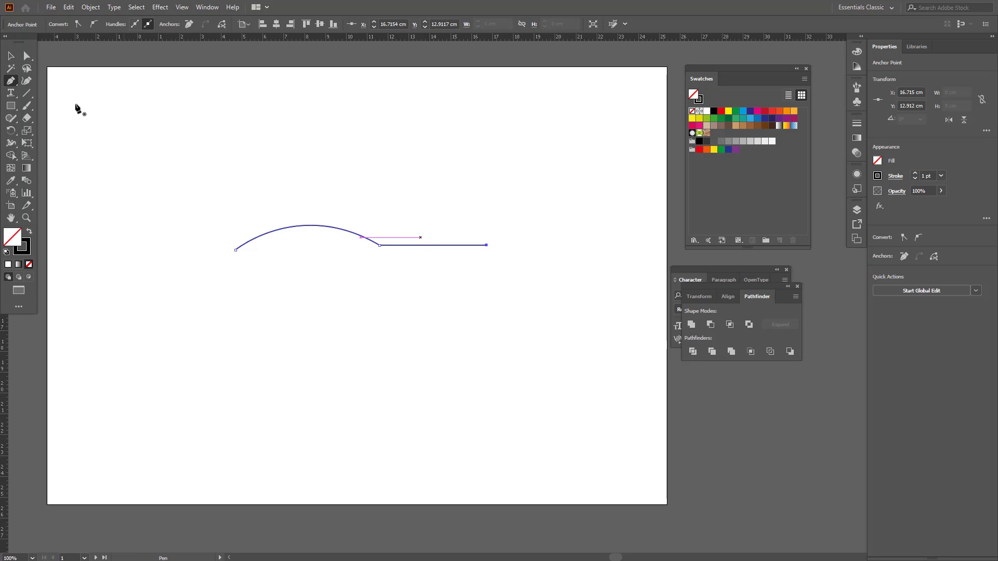
Add an anchor point near the middle of the horizontal segment, at about X 14.5 cm, with the Pen tool.
{"action": "left_click", "coordinate": [10, 82]}
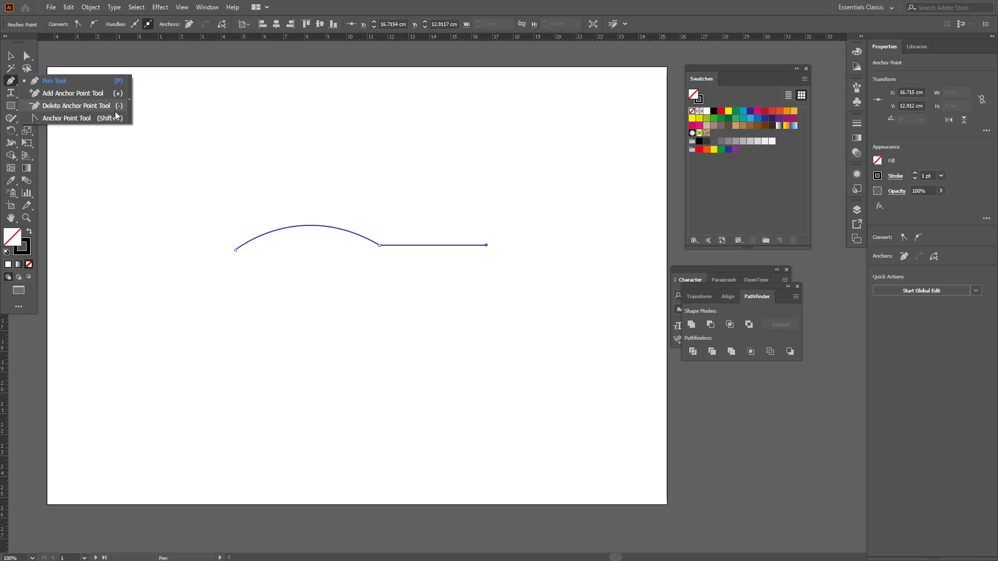
{"action": "left_click", "coordinate": [117, 82]}
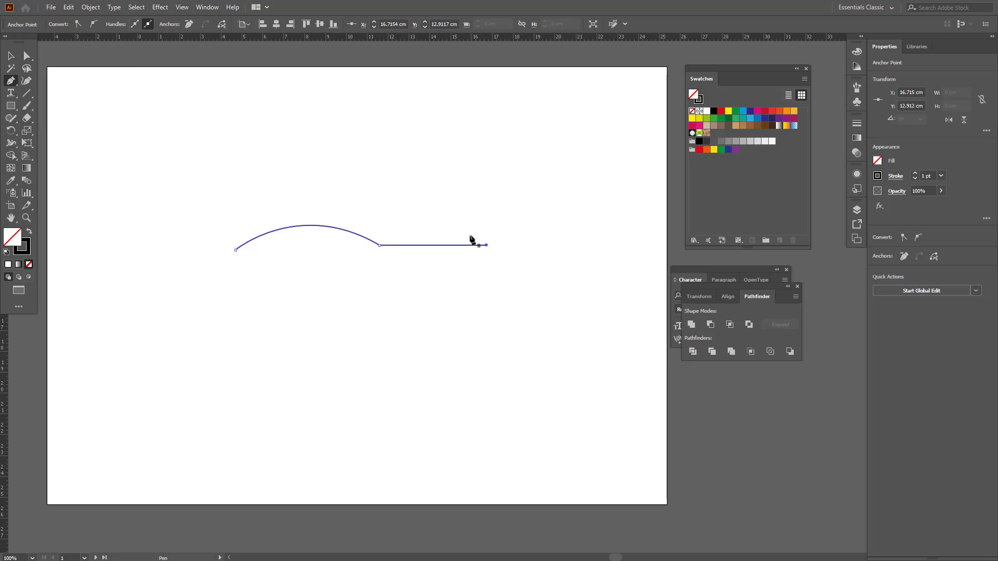
{"action": "left_click", "coordinate": [440, 245]}
Convert the anchor point near the middle of the horizontal segment to smooth with the Anchor Point tool, pulling its handle down and right into an S-curve.
{"action": "key", "text": "shift+c"}
{"action": "left_click", "coordinate": [11, 82]}
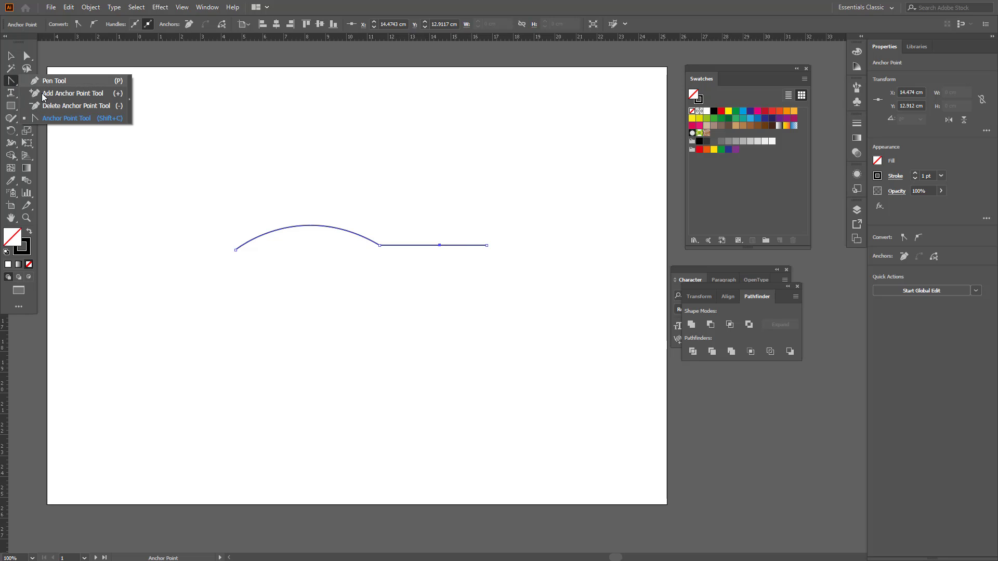
{"action": "left_click", "coordinate": [83, 121]}
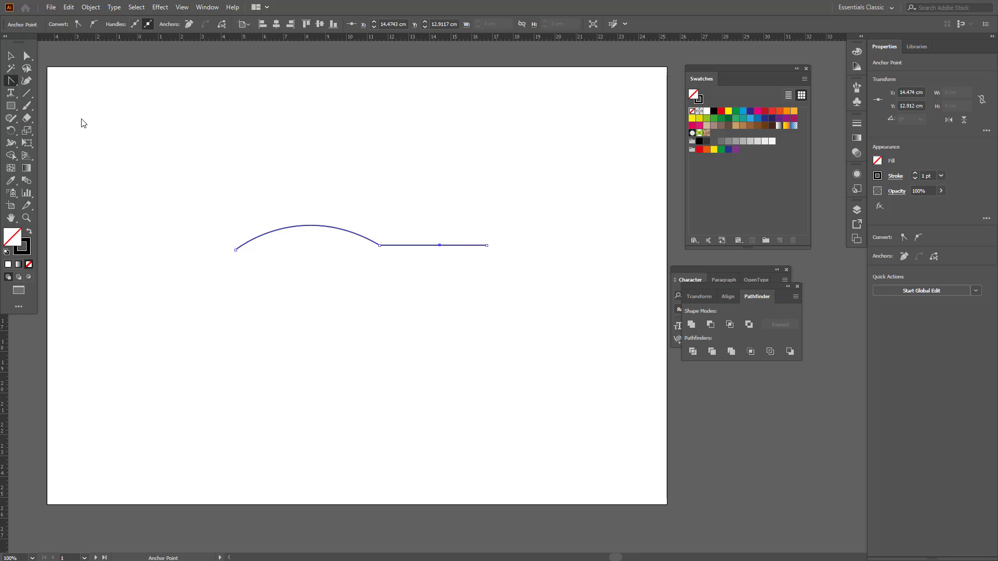
{"action": "left_click", "coordinate": [440, 248]}
{"action": "left_click_drag", "start_coordinate": [441, 248], "coordinate": [461, 272]}
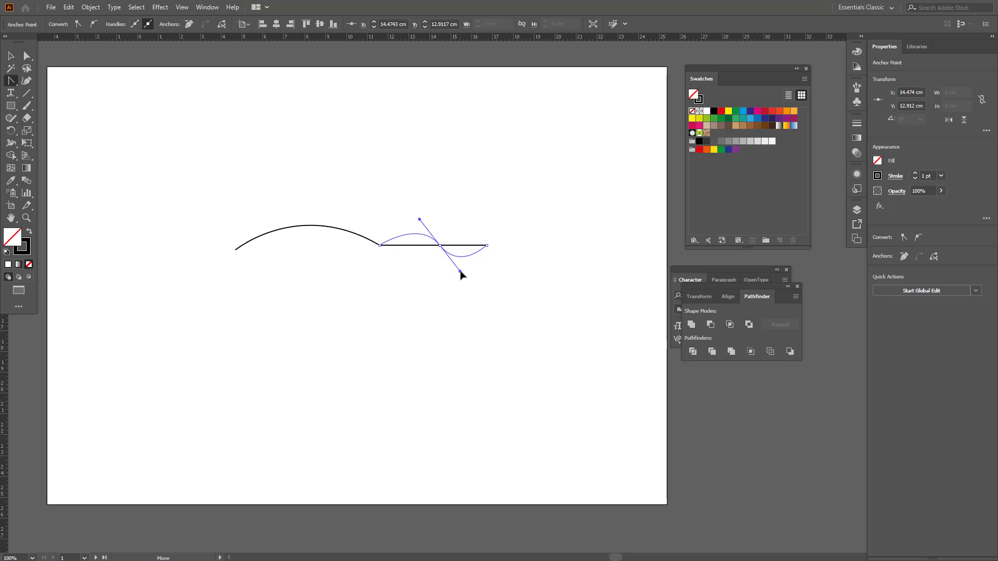
{"action": "left_click_drag", "start_coordinate": [461, 271], "coordinate": [460, 271]}
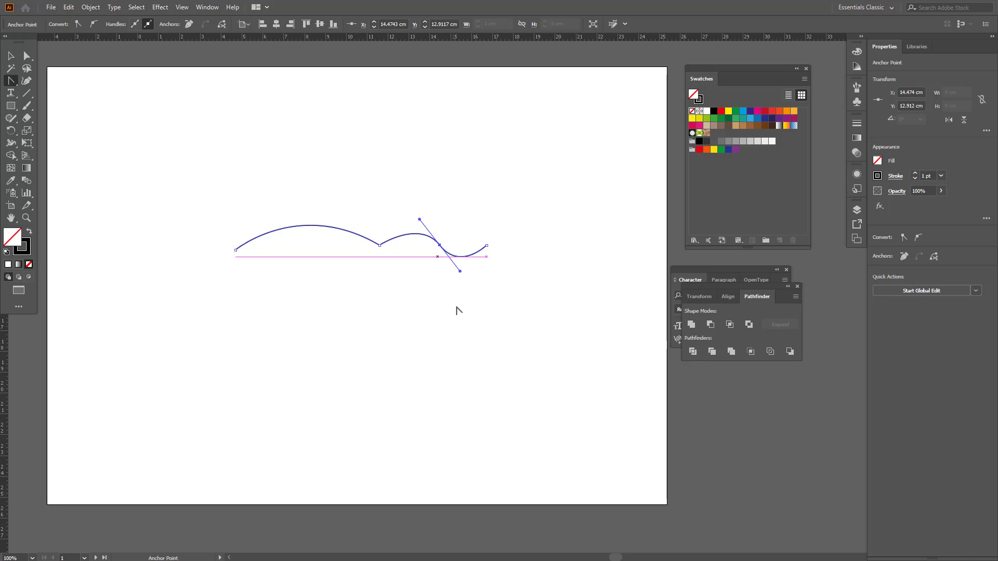
Pick up the path at its right end point with the Pen tool and preview the next segment toward the lower right.
{"action": "key", "text": "p"}
{"action": "left_click_drag", "start_coordinate": [486, 245], "coordinate": [519, 313]}
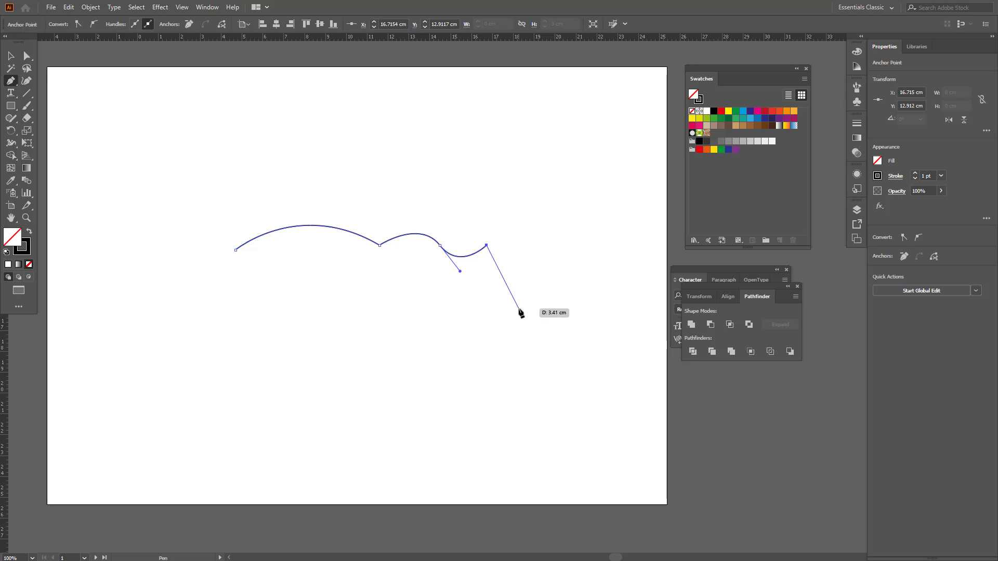
{"action": "left_click_drag", "start_coordinate": [520, 313], "coordinate": [550, 323]}
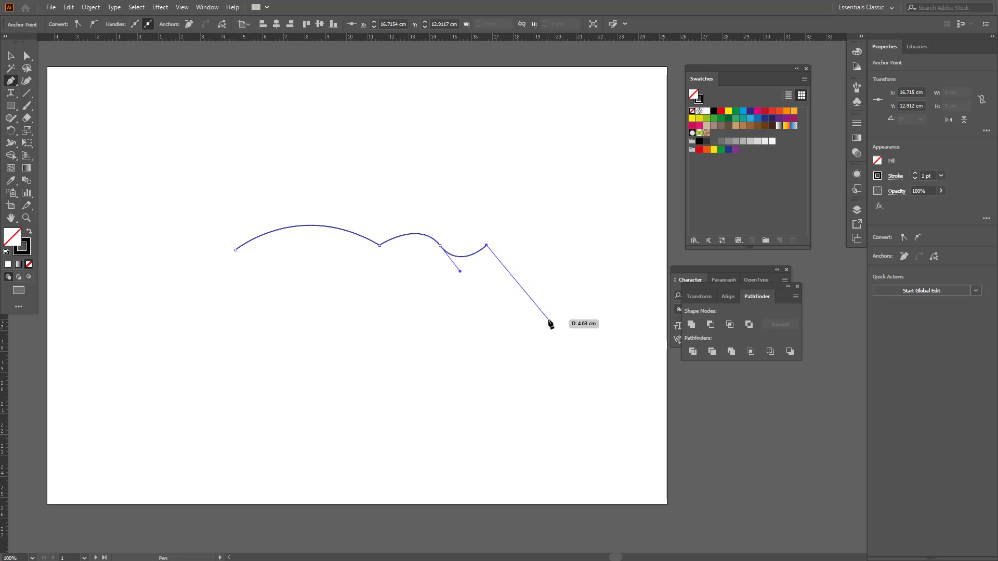
Turn off the Pen tool's rubber band preference and draw a straight segment down to about X 19.53 cm, Y 19.29 cm.
{"action": "left_click", "coordinate": [94, 10]}
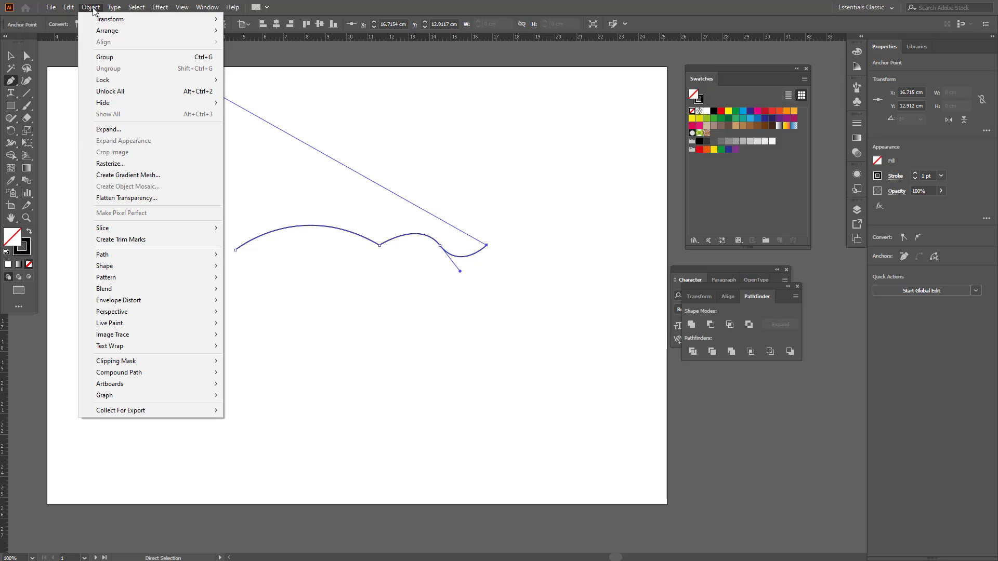
{"action": "mouse_move", "coordinate": [69, 7]}
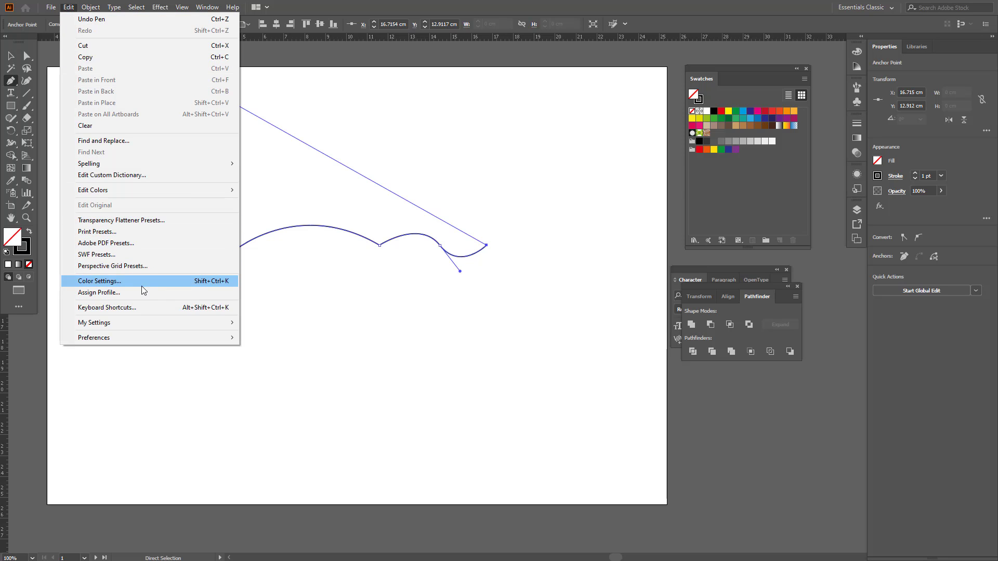
{"action": "mouse_move", "coordinate": [109, 336]}
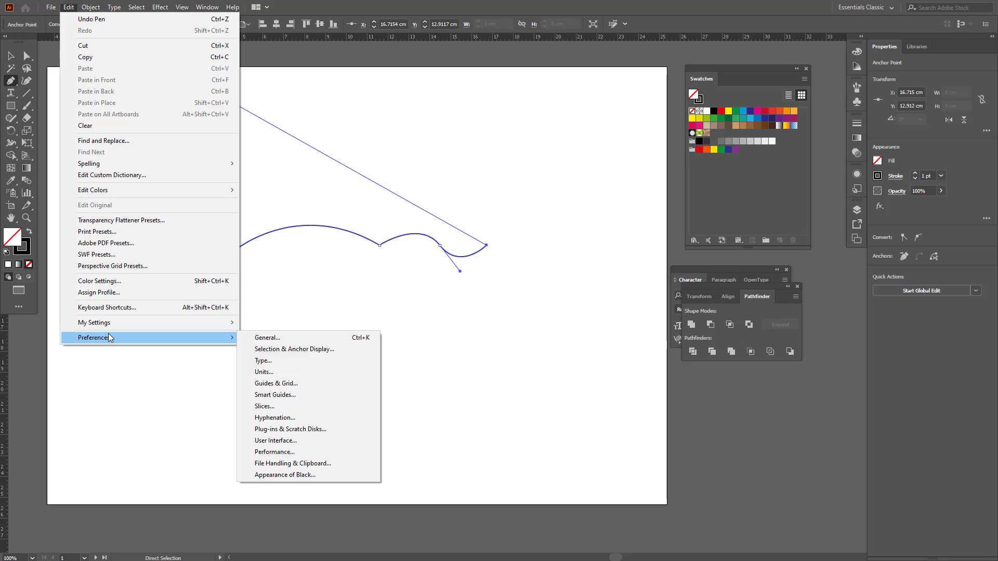
{"action": "left_click", "coordinate": [331, 349]}
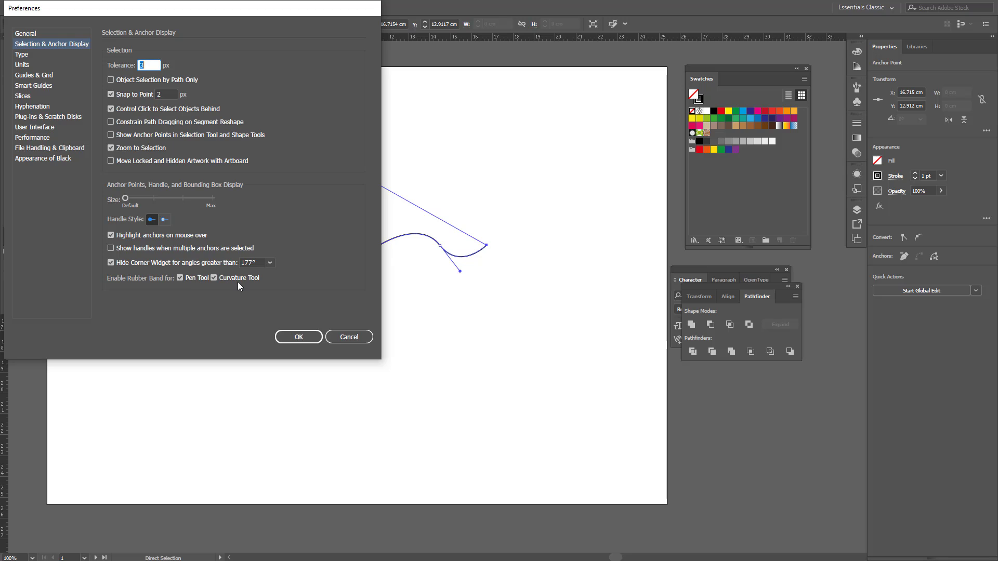
{"action": "left_click", "coordinate": [180, 278]}
{"action": "left_click", "coordinate": [299, 337]}
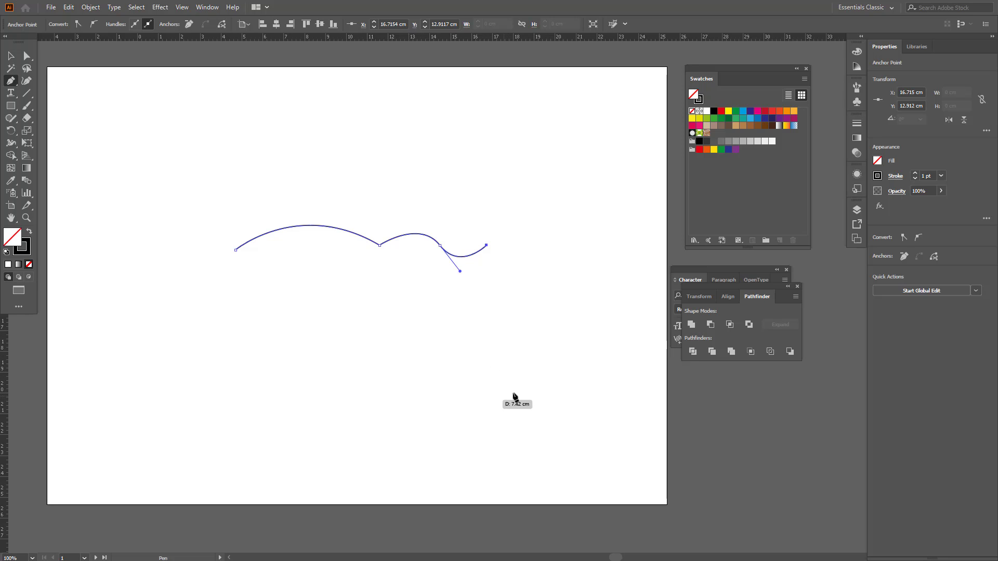
{"action": "left_click", "coordinate": [545, 378]}
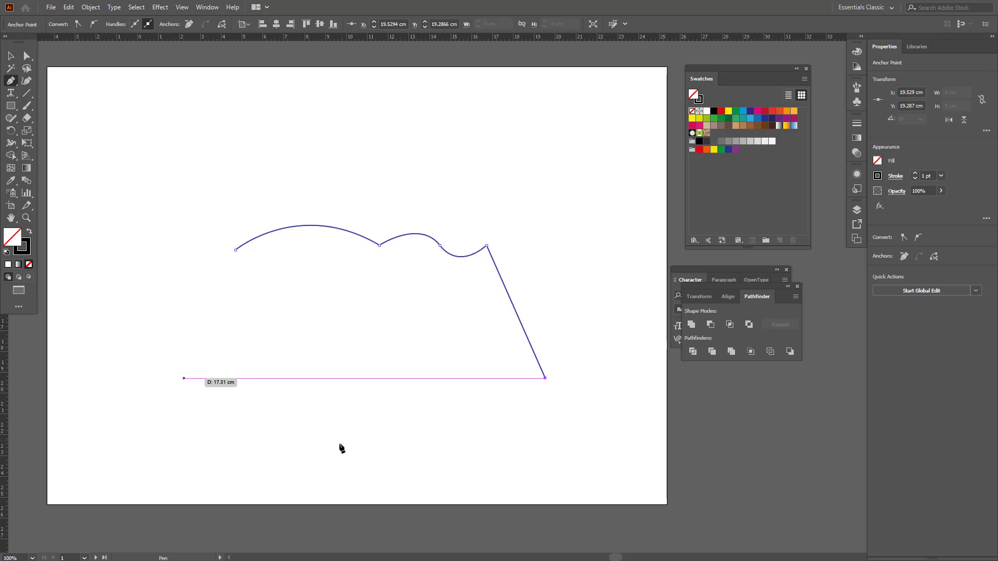
Turn the rubber band preview for the Pen tool back on in the Selection & Anchor Display preferences.
{"action": "key", "text": "ctrl"}
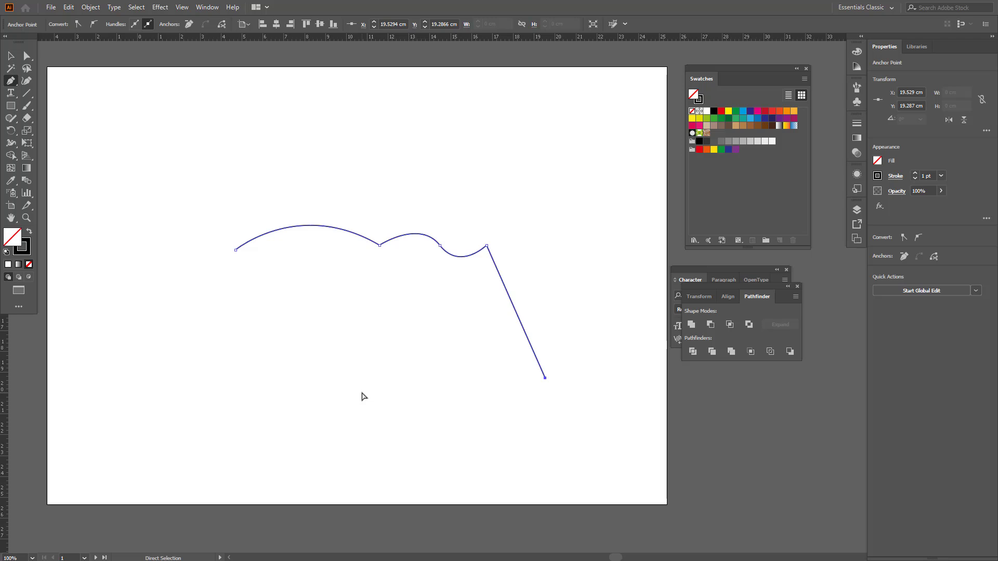
{"action": "key", "text": "ctrl+k"}
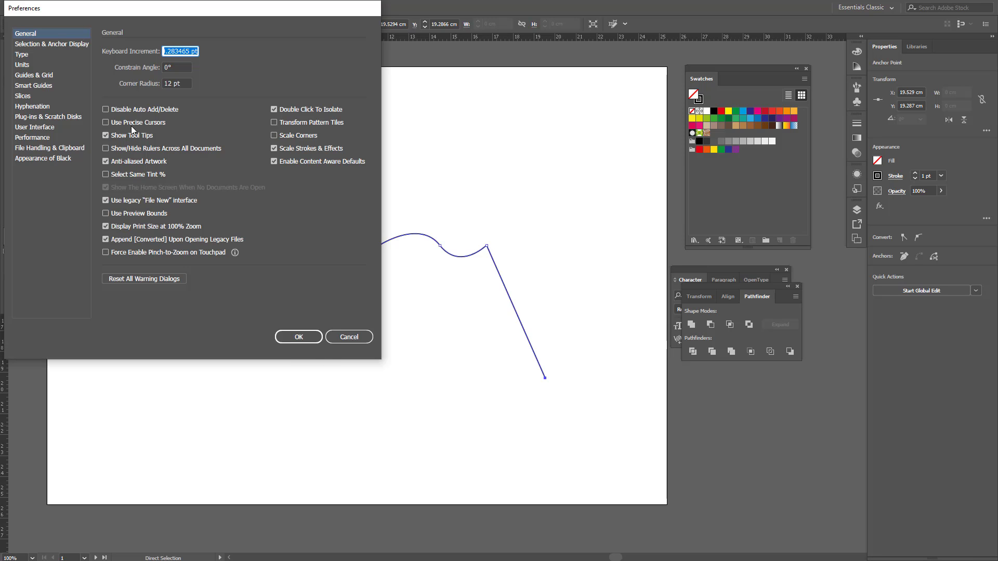
{"action": "left_click", "coordinate": [53, 44]}
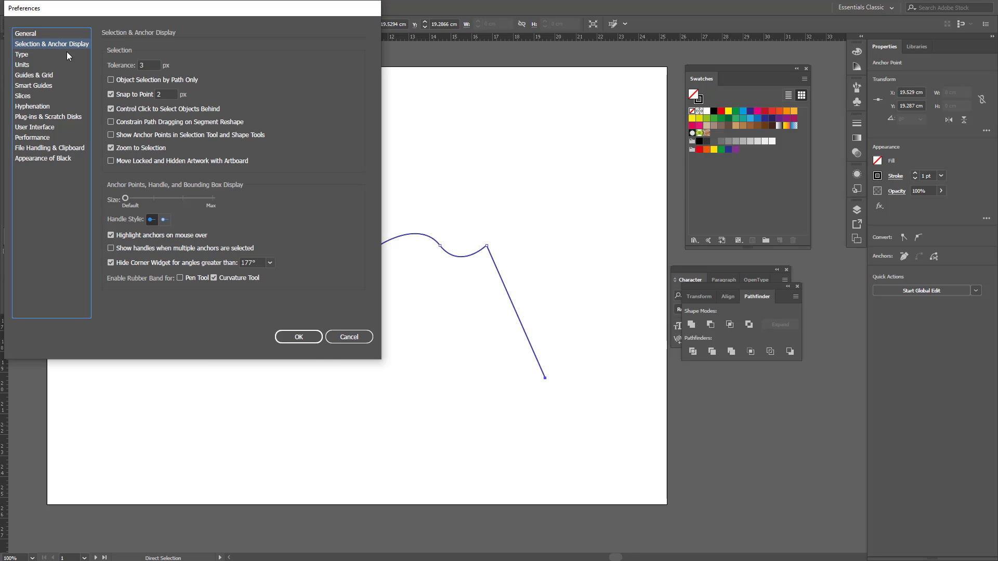
{"action": "left_click", "coordinate": [180, 279]}
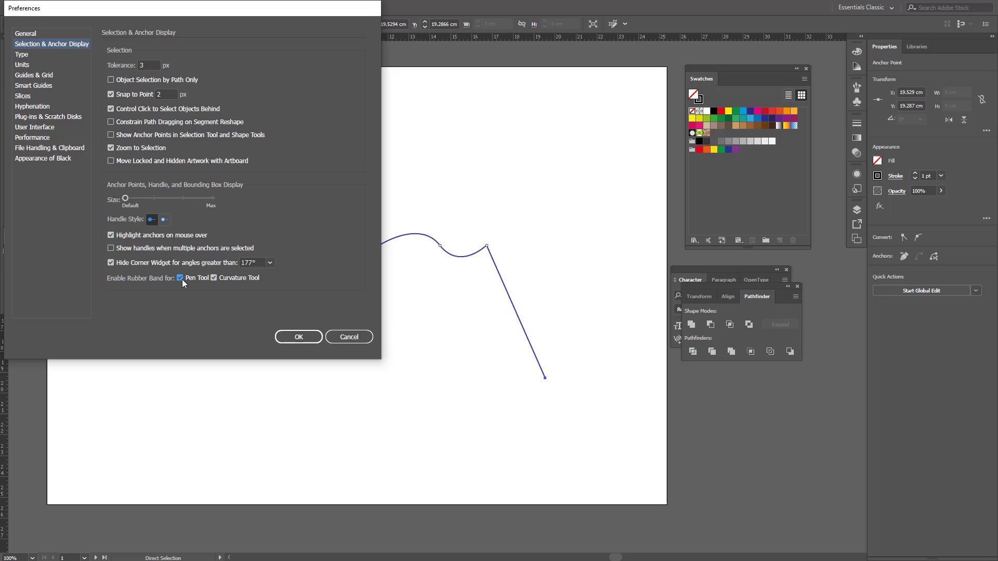
{"action": "left_click", "coordinate": [305, 342]}
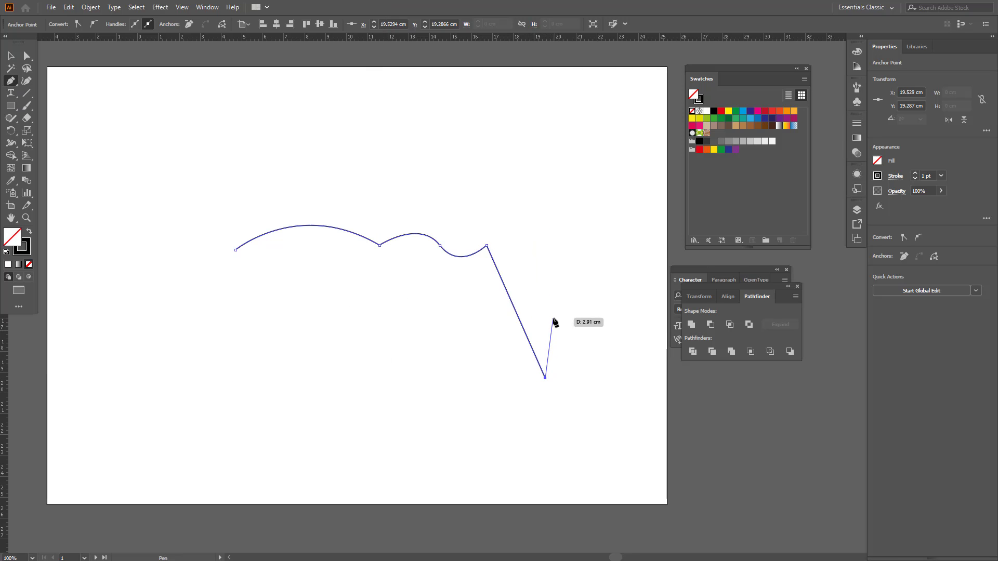
Examine the corner anchor point after the first arc and its handles up close with Direct Selection.
{"action": "key", "text": "a"}
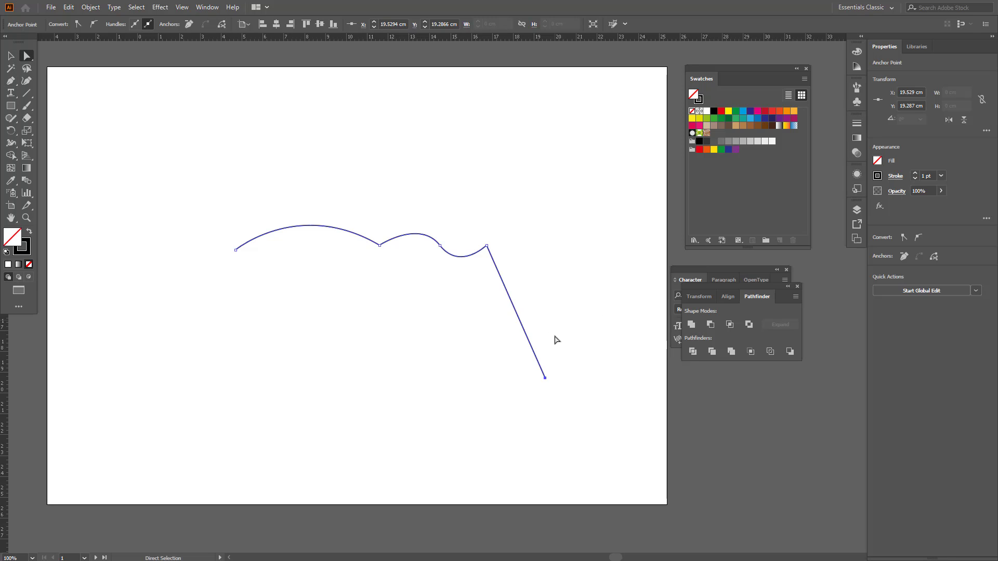
{"action": "left_click", "coordinate": [235, 250]}
{"action": "left_click", "coordinate": [380, 245]}
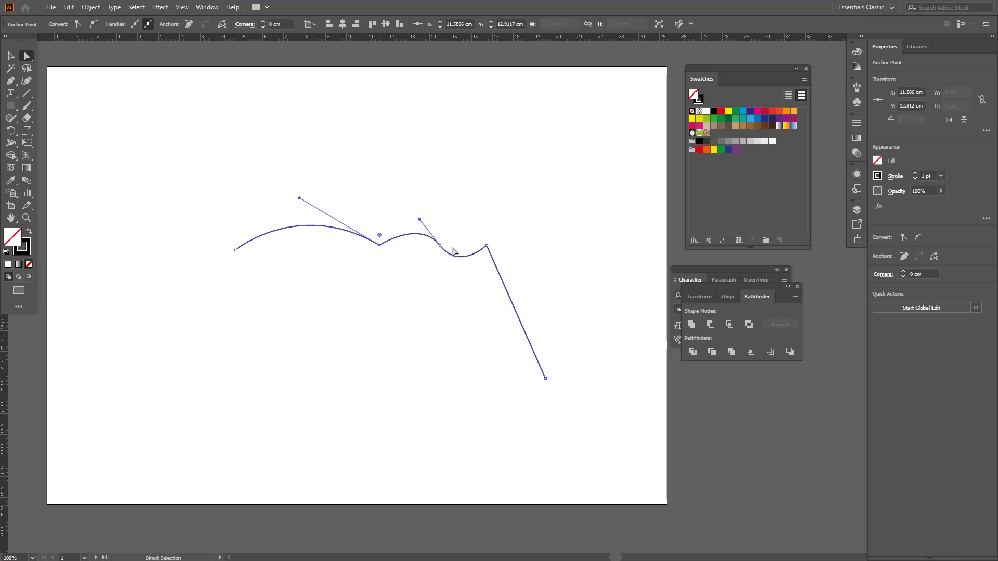
{"action": "key", "text": "ctrl+space"}
{"action": "left_click_drag", "start_coordinate": [350, 230], "coordinate": [422, 262]}
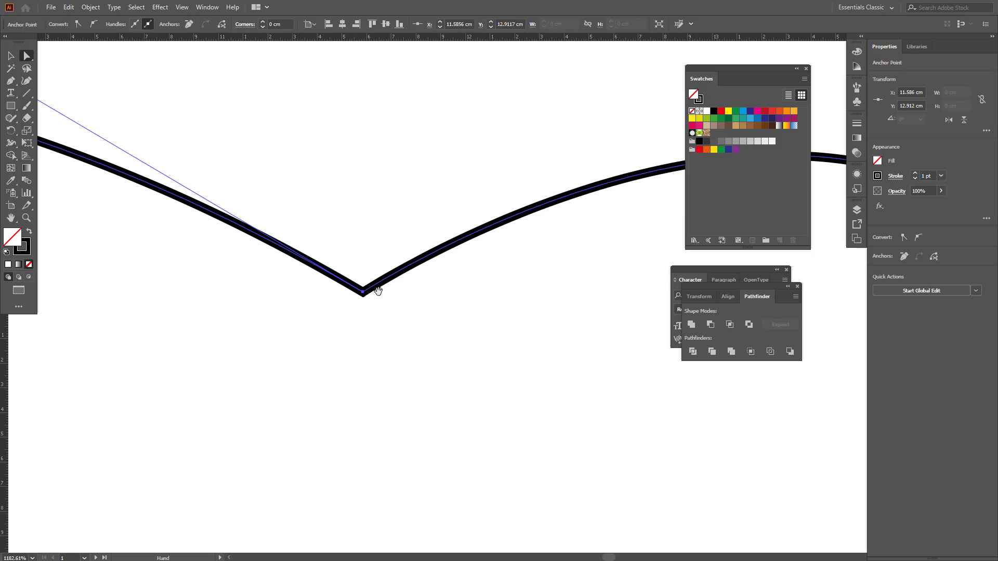
{"action": "left_click_drag", "start_coordinate": [378, 290], "coordinate": [440, 317]}
{"action": "left_click", "coordinate": [419, 289], "text": "ctrl+alt"}
{"action": "left_click", "coordinate": [484, 295], "text": "ctrl+alt"}
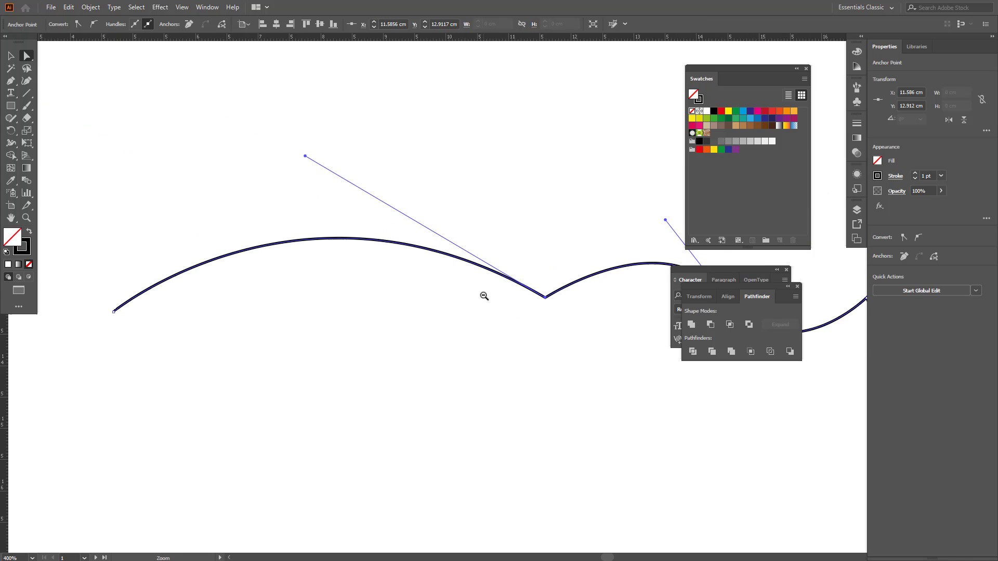
{"action": "left_click", "coordinate": [484, 296], "text": "ctrl+alt"}
{"action": "left_click_drag", "start_coordinate": [562, 323], "coordinate": [377, 281]}
{"action": "left_click", "coordinate": [402, 289], "text": "ctrl+alt"}
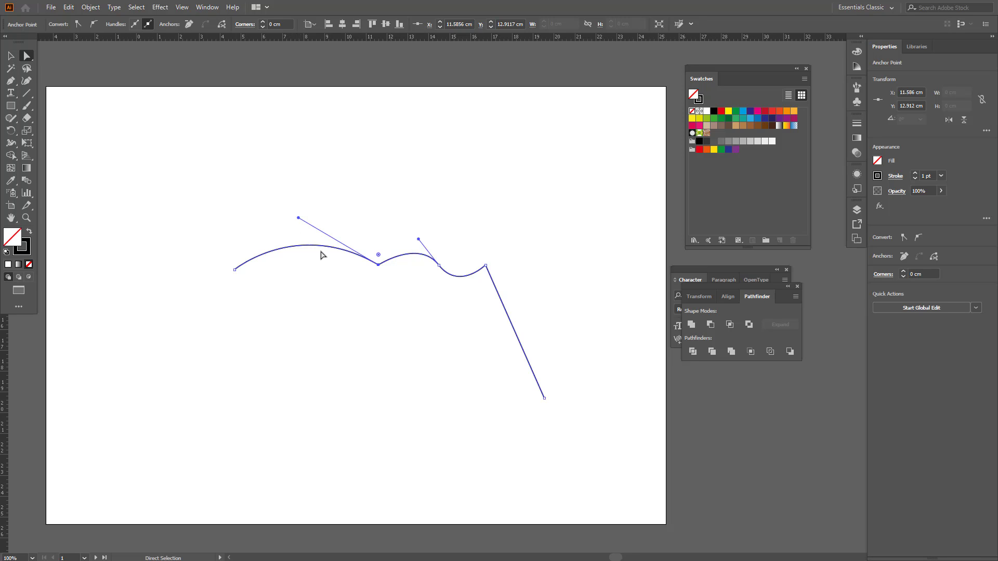
Enlarge the anchor and handle display size two notches above Default, and slightly raise the corner point's left handle to heighten the first arc.
{"action": "key", "text": "ctrl"}
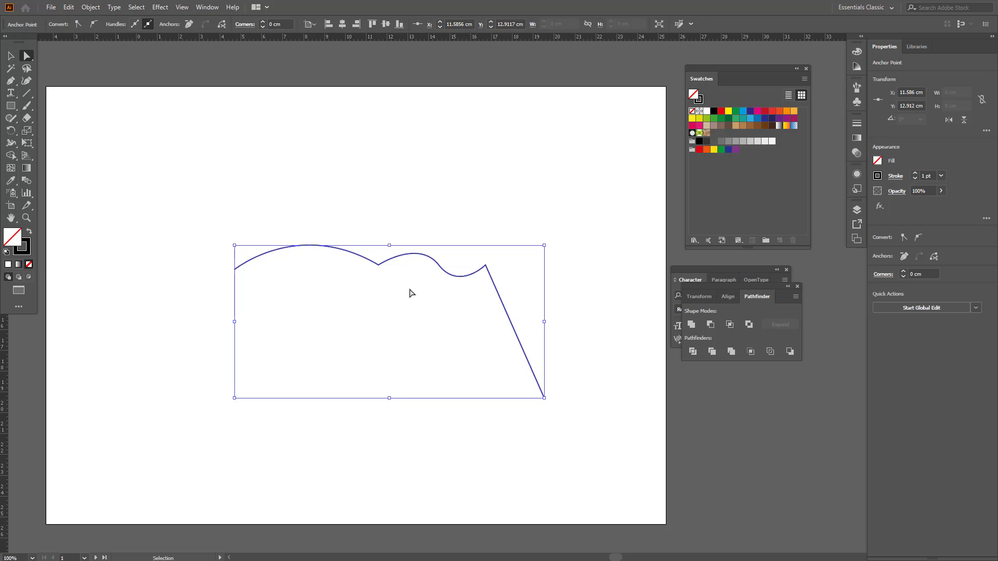
{"action": "key", "text": "ctrl+k"}
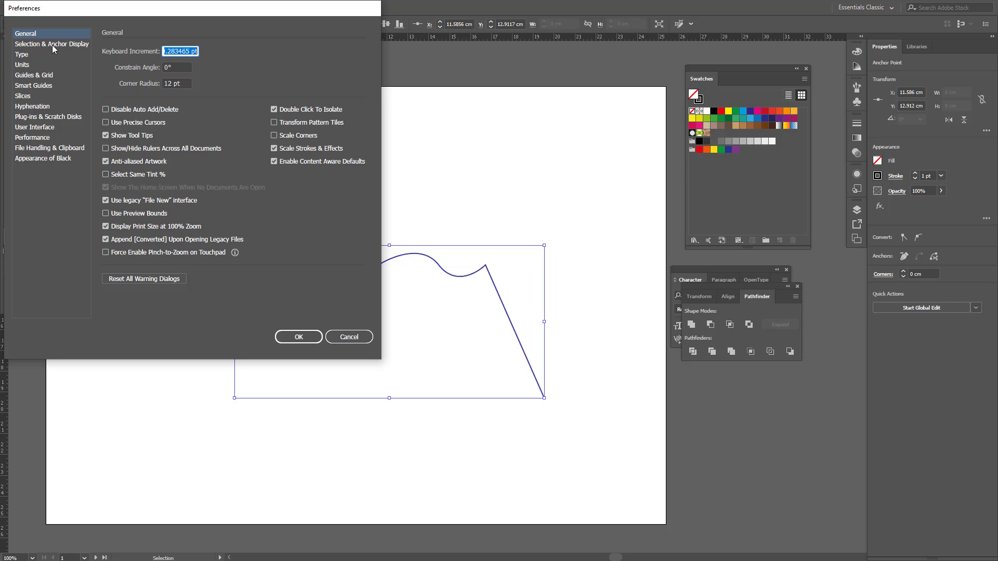
{"action": "left_click", "coordinate": [52, 44]}
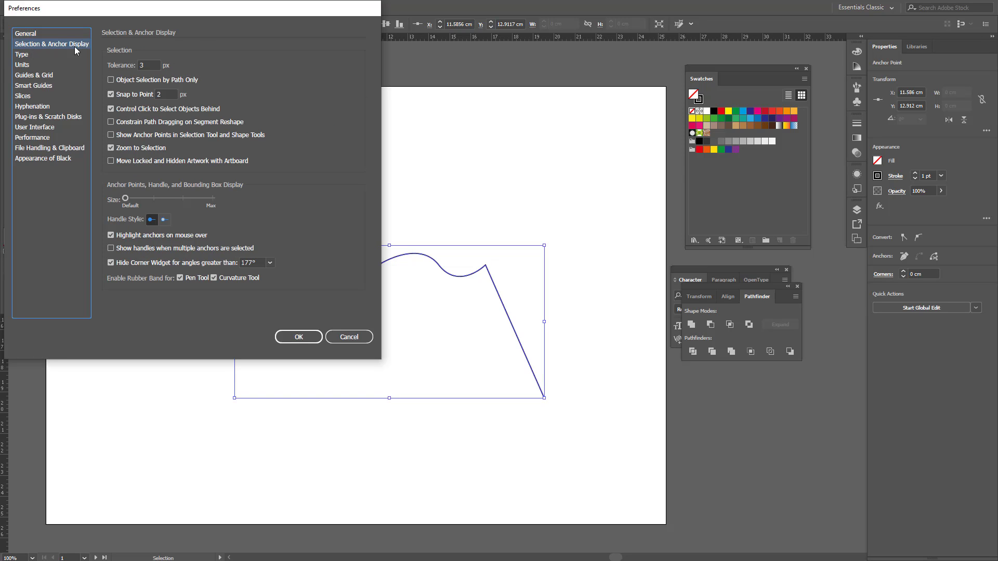
{"action": "left_click", "coordinate": [154, 198]}
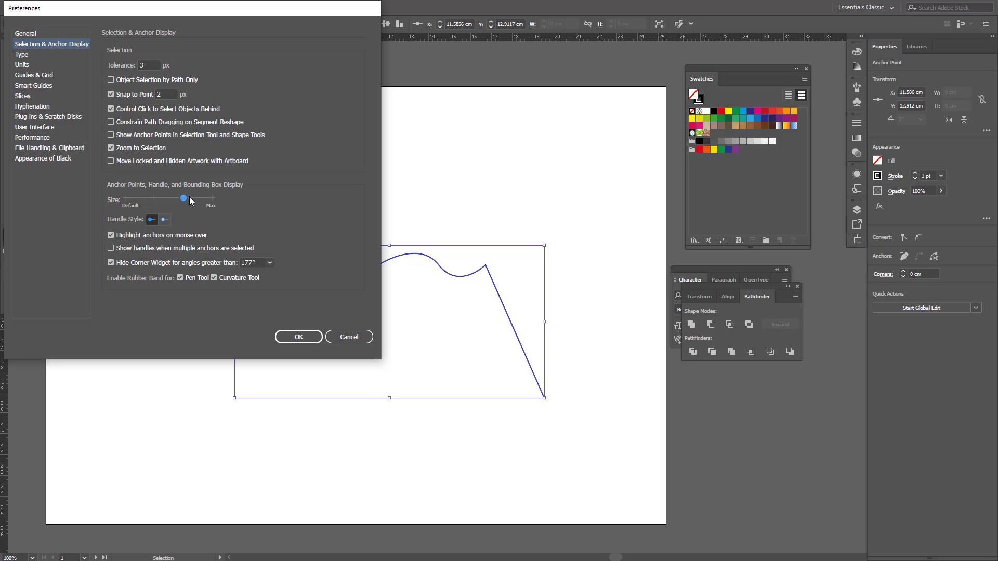
{"action": "left_click", "coordinate": [298, 336]}
{"action": "left_click", "coordinate": [378, 265]}
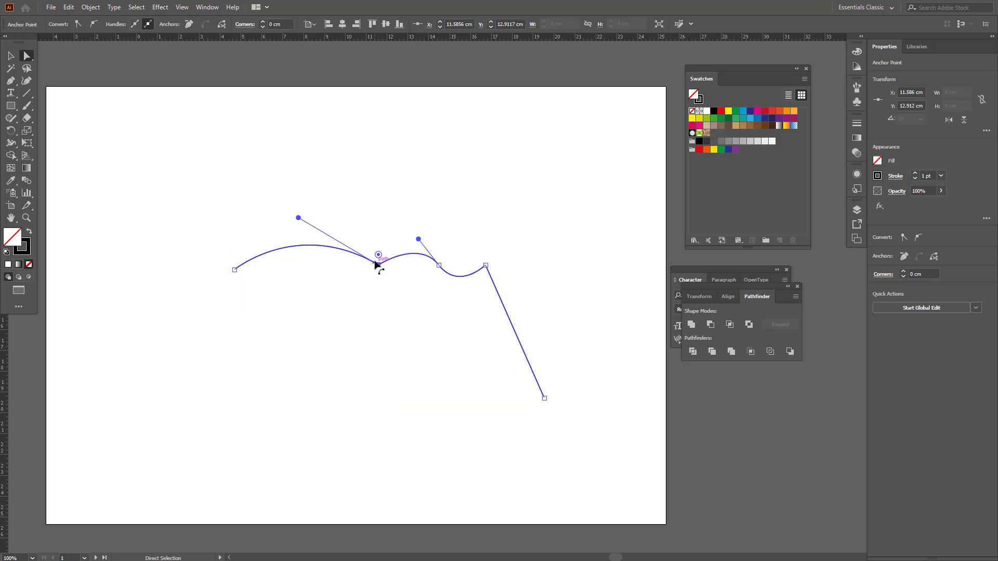
{"action": "mouse_move", "coordinate": [300, 218]}
{"action": "left_mouse_down"}
{"action": "mouse_move", "coordinate": [323, 205]}
{"action": "mouse_move", "coordinate": [290, 217]}
{"action": "mouse_move", "coordinate": [297, 209]}
{"action": "left_mouse_up"}
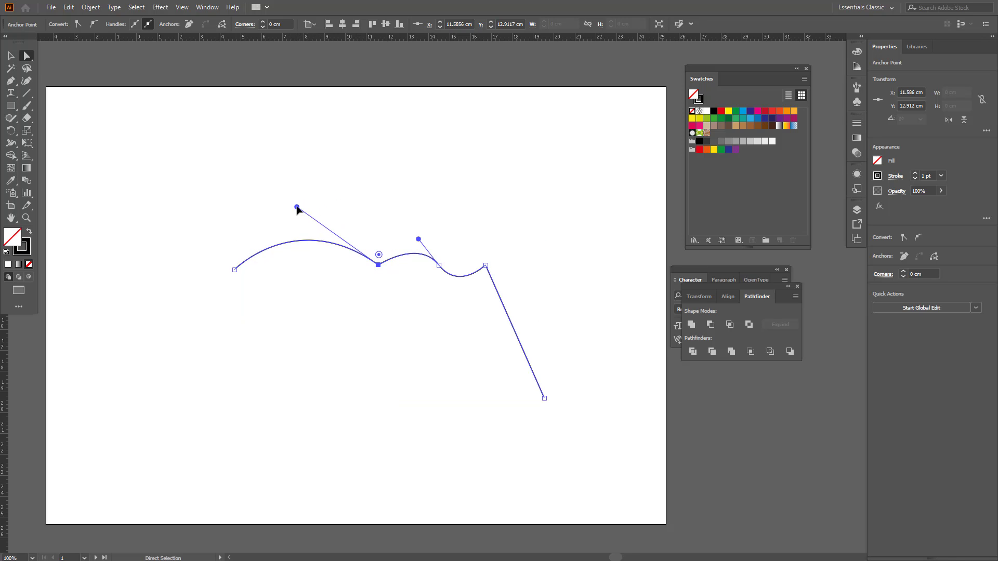
Reset the anchor point, handle and bounding box display size to Default and deselect the path.
{"action": "key", "text": "ctrl+k"}
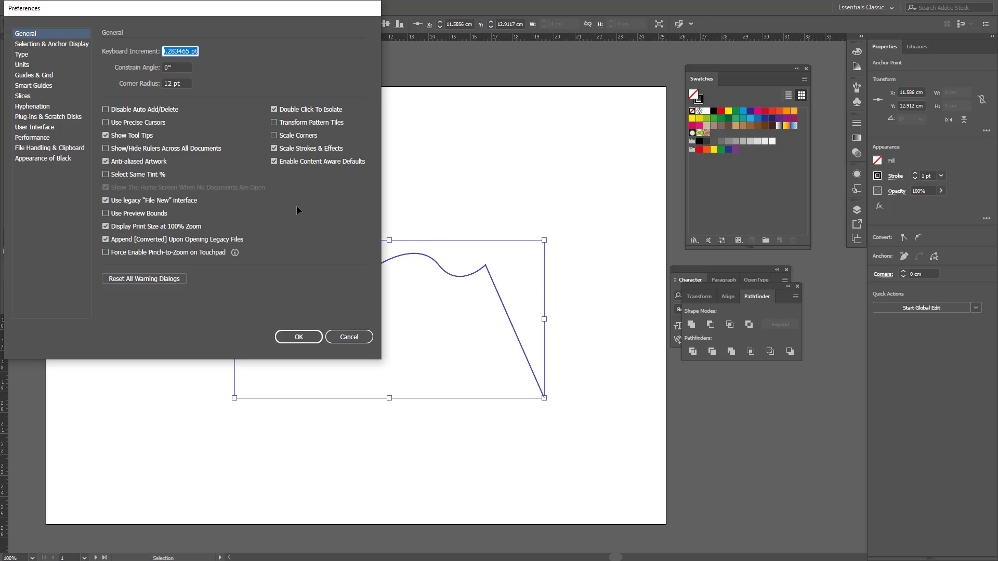
{"action": "left_click", "coordinate": [44, 46]}
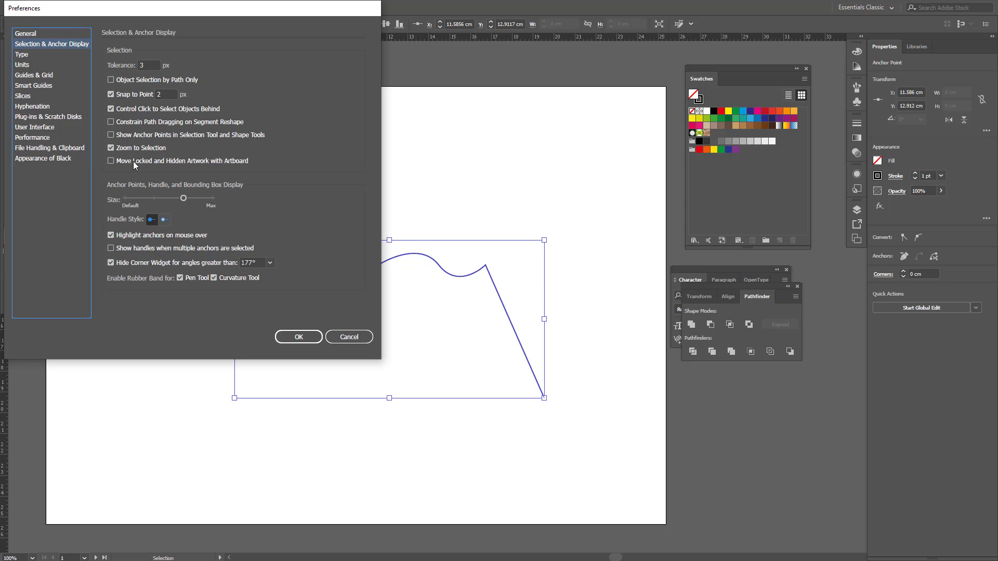
{"action": "left_click", "coordinate": [122, 199]}
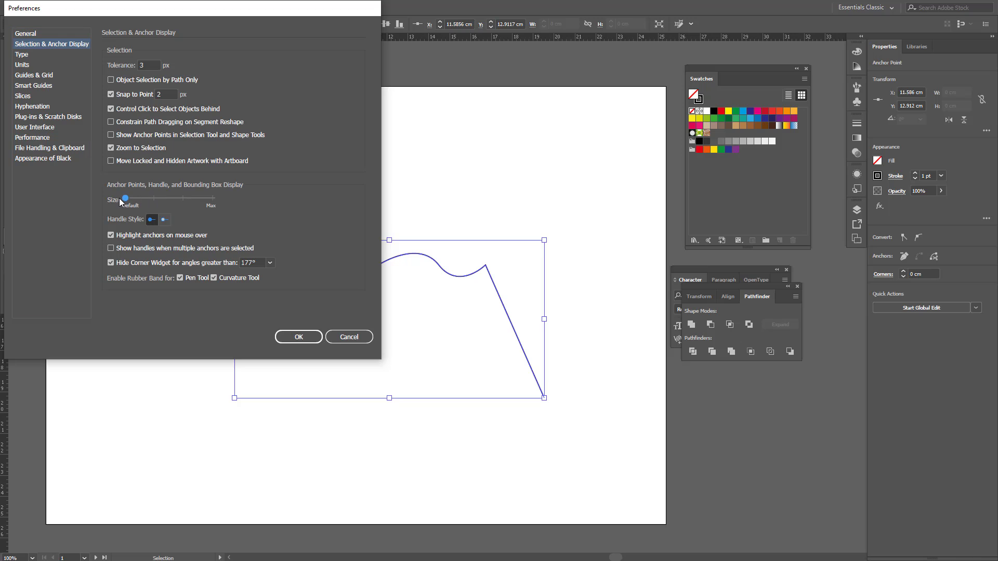
{"action": "left_click", "coordinate": [299, 336]}
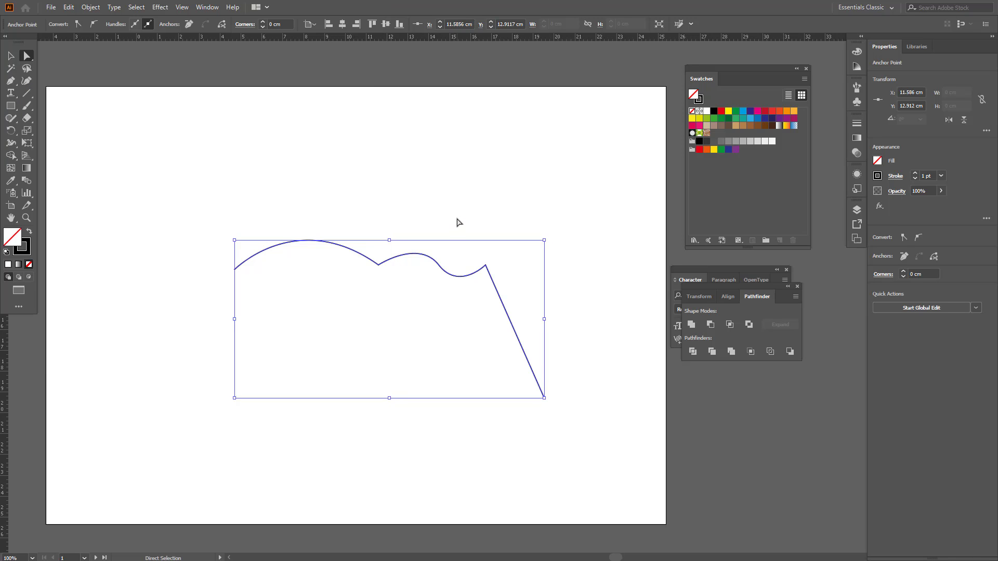
{"action": "left_click", "coordinate": [457, 222]}
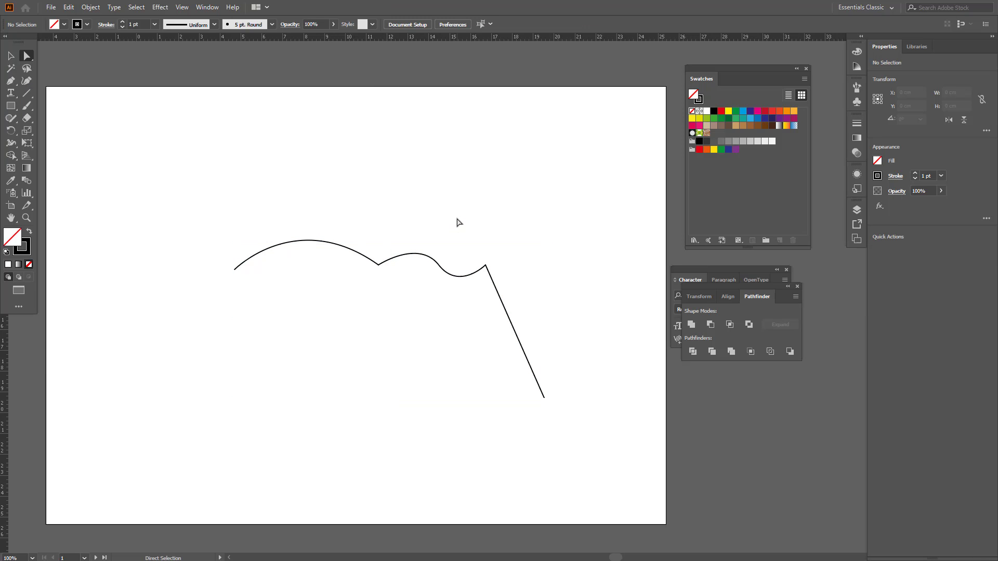
Select the whole path with the Selection tool and delete it to clear the artboard.
{"action": "key", "text": "space"}
{"action": "left_click_drag", "start_coordinate": [400, 292], "coordinate": [481, 283]}
{"action": "key", "text": "v"}
{"action": "mouse_move", "coordinate": [283, 190]}
{"action": "left_mouse_down"}
{"action": "mouse_move", "coordinate": [598, 359]}
{"action": "mouse_move", "coordinate": [651, 410]}
{"action": "left_mouse_up"}
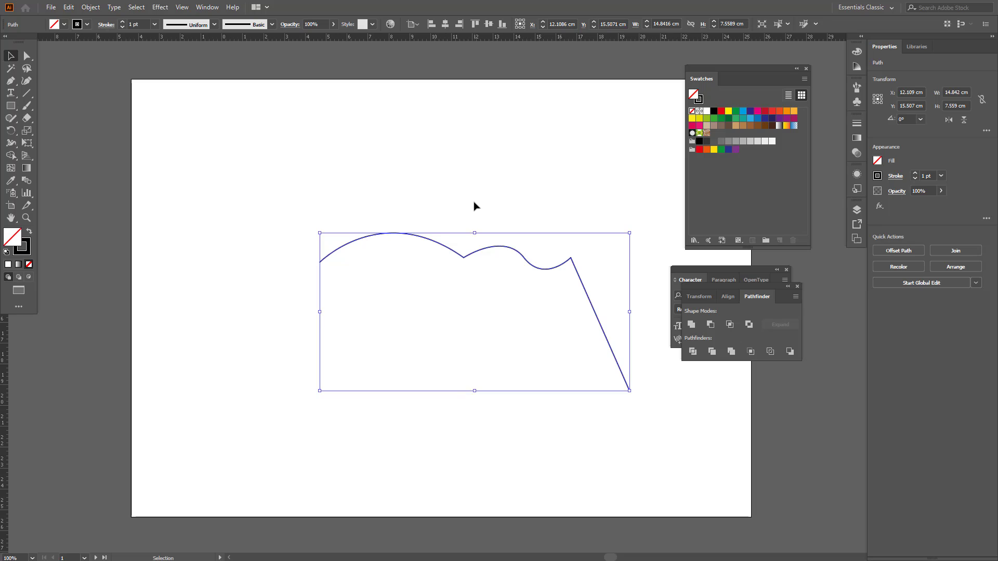
{"action": "key", "text": "Delete"}
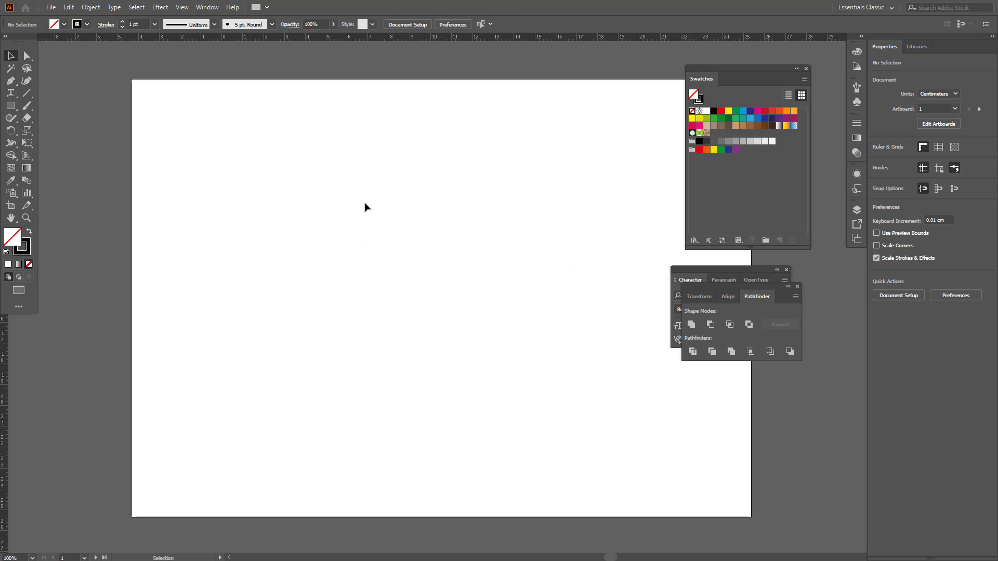
{"action": "key", "text": "o"}
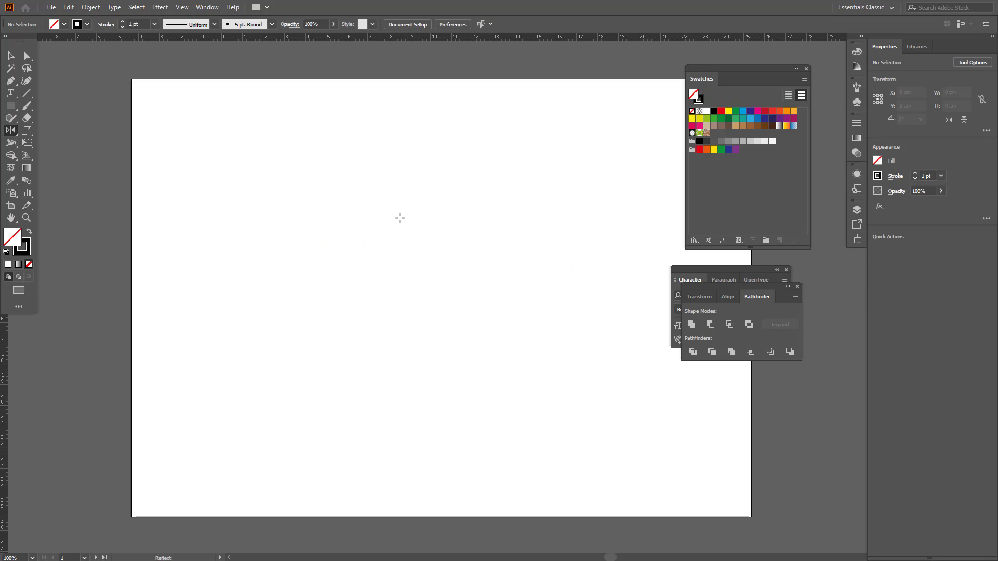
{"action": "key", "text": "v"}
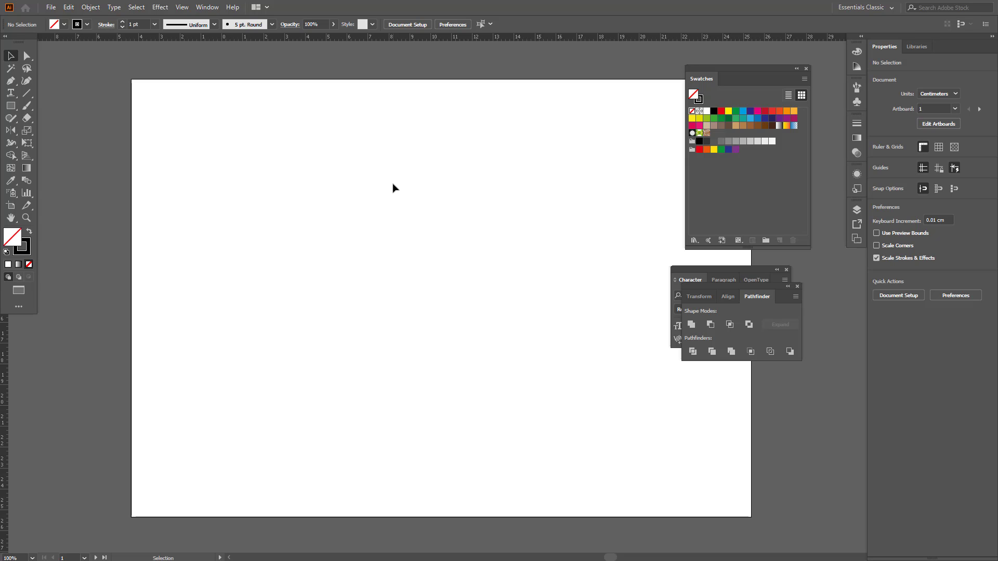
{"action": "left_click", "coordinate": [15, 106]}
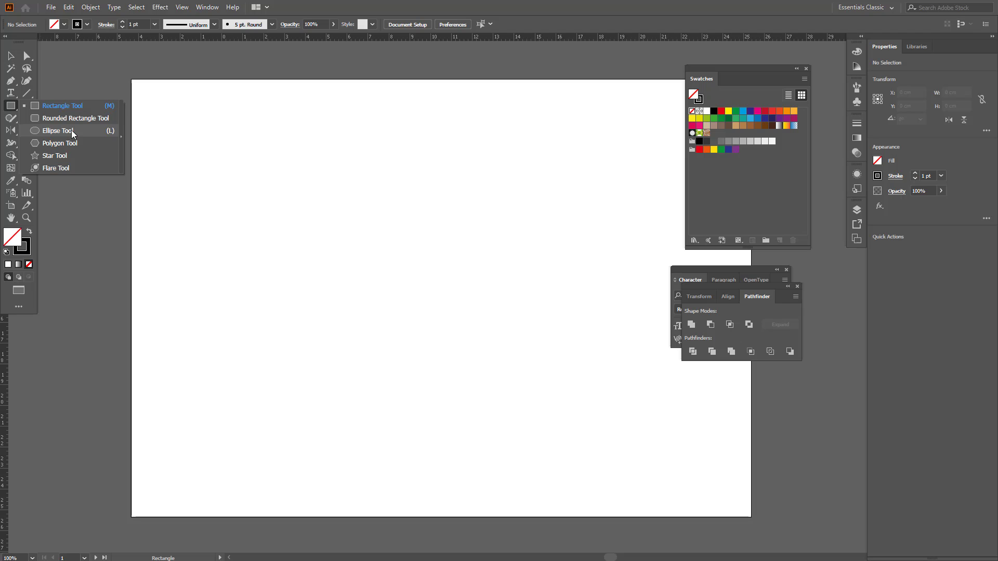
{"action": "left_click", "coordinate": [71, 133]}
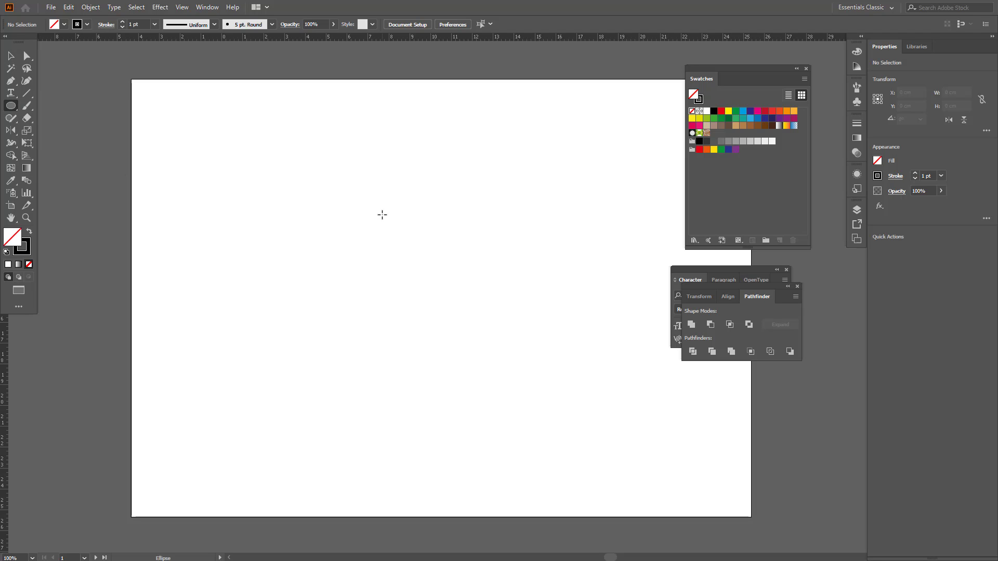
{"action": "key", "text": "o"}
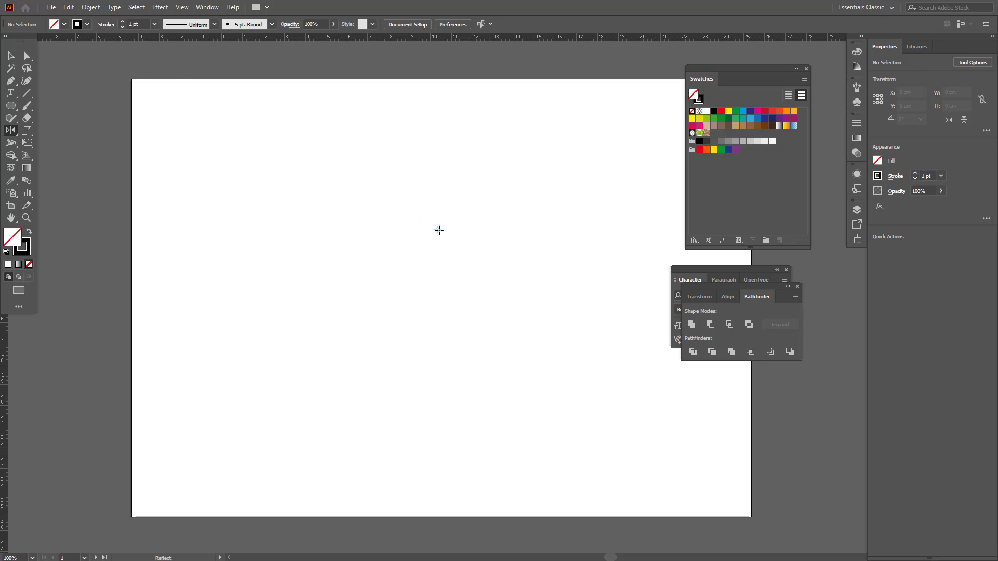
{"action": "left_click", "coordinate": [439, 230], "text": "alt"}
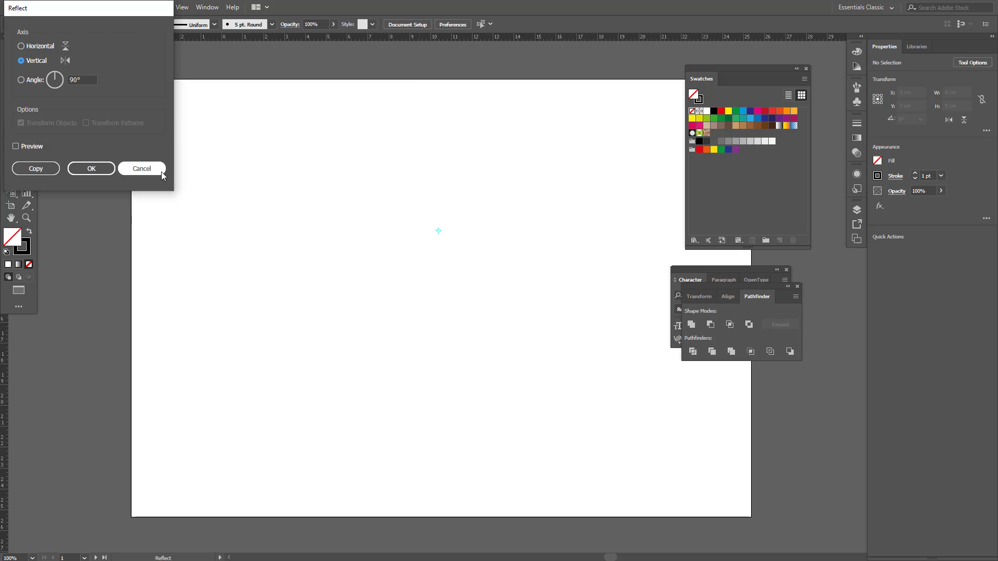
{"action": "left_click", "coordinate": [140, 169]}
Draw an unfilled circle about 2.6 cm in diameter near the middle of the artboard with the Ellipse tool.
{"action": "left_click_drag", "start_coordinate": [390, 218], "coordinate": [445, 274]}
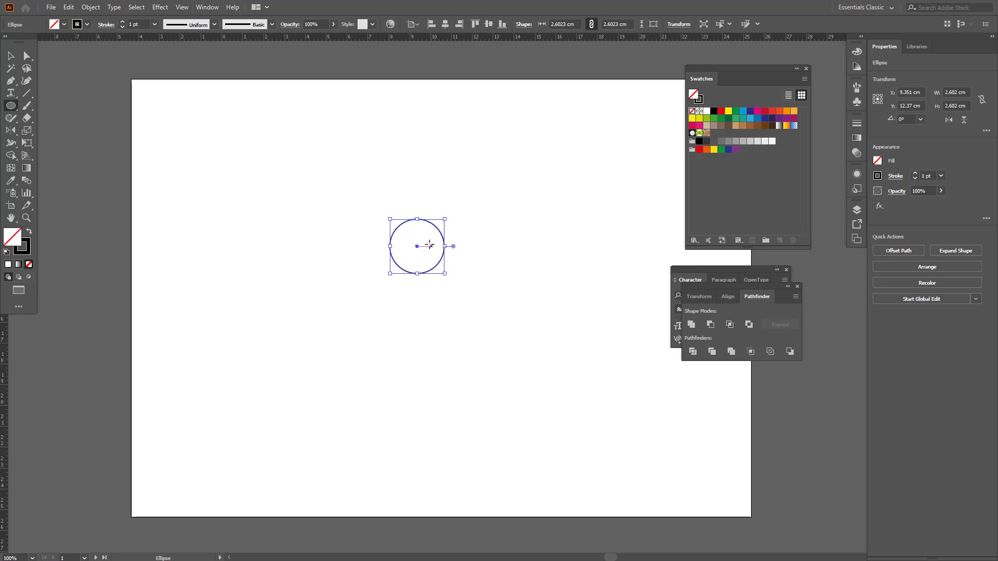
{"action": "key", "text": "v"}
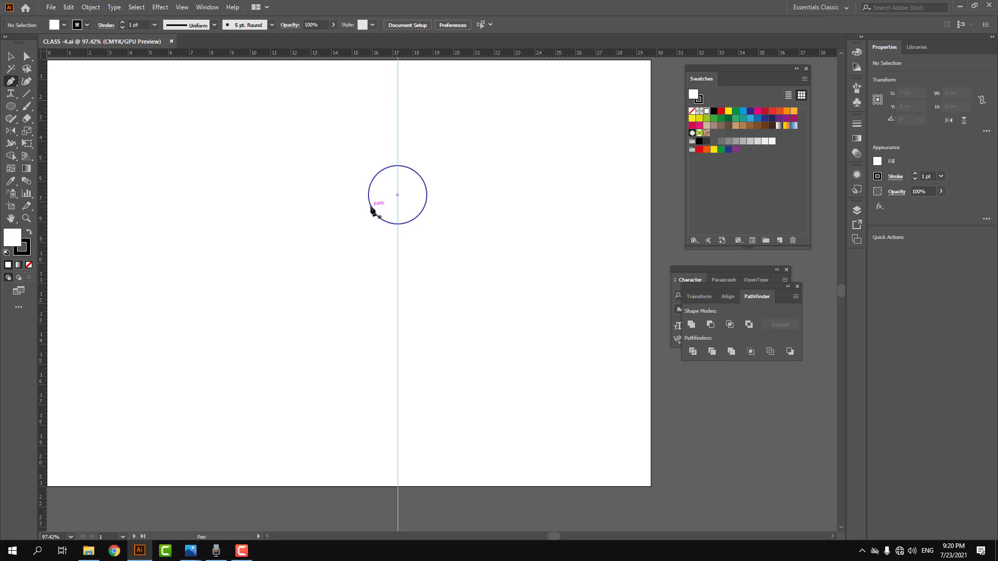
Draw the body outline's left half below the circle with the Pen tool, starting and ending on the vertical guide, about 2.7 by 6.1 cm.
{"action": "left_click", "coordinate": [398, 209]}
{"action": "left_click", "coordinate": [378, 209]}
{"action": "left_click_drag", "start_coordinate": [345, 277], "coordinate": [358, 294]}
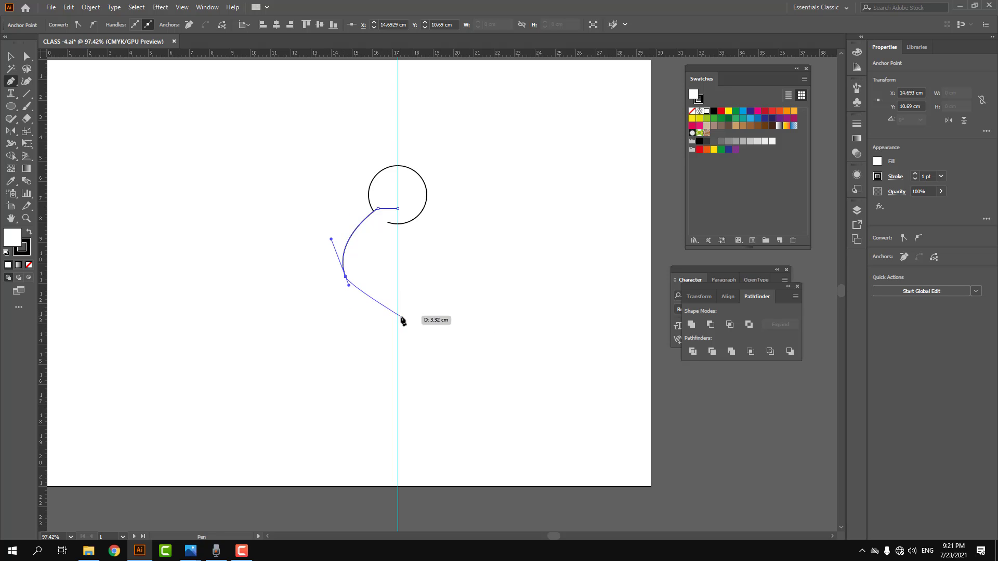
{"action": "left_click_drag", "start_coordinate": [398, 317], "coordinate": [397, 358]}
{"action": "key", "text": "ctrl+z"}
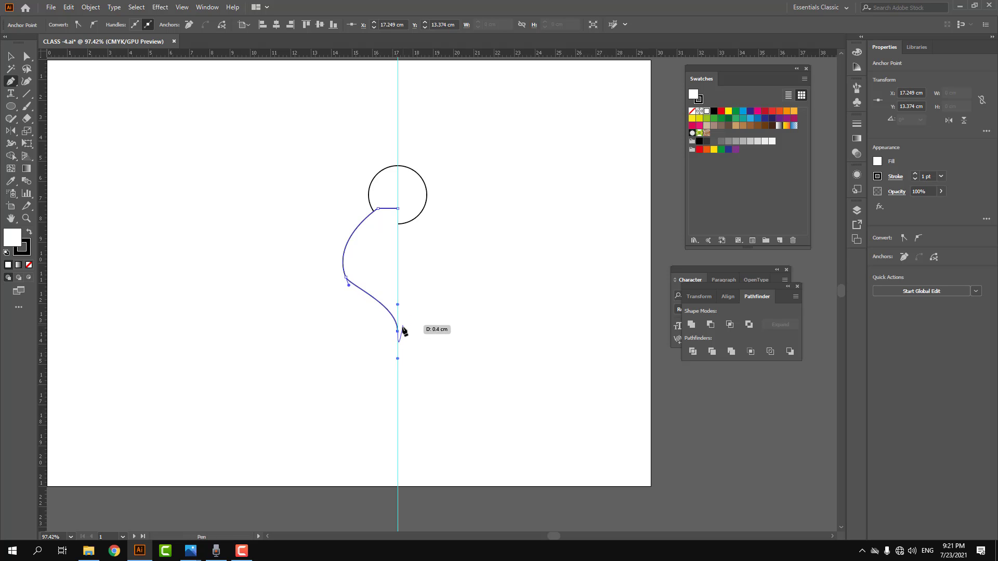
{"action": "left_click", "coordinate": [453, 281], "text": "ctrl"}
{"action": "key", "text": "v"}
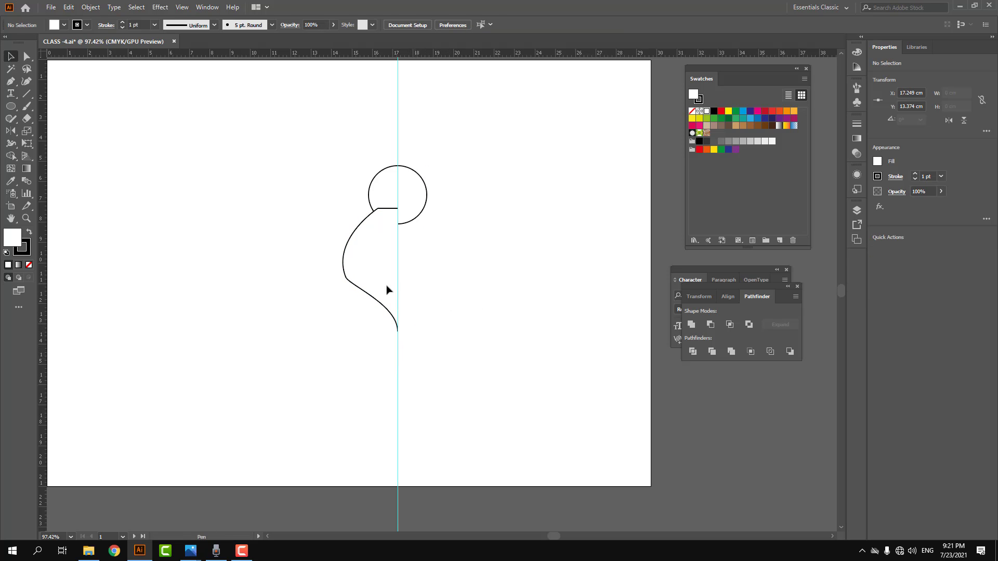
Lengthen the lower handle of the half outline's leftmost smooth anchor point with Direct Selection to round the curve, and deselect the path.
{"action": "left_click", "coordinate": [348, 285]}
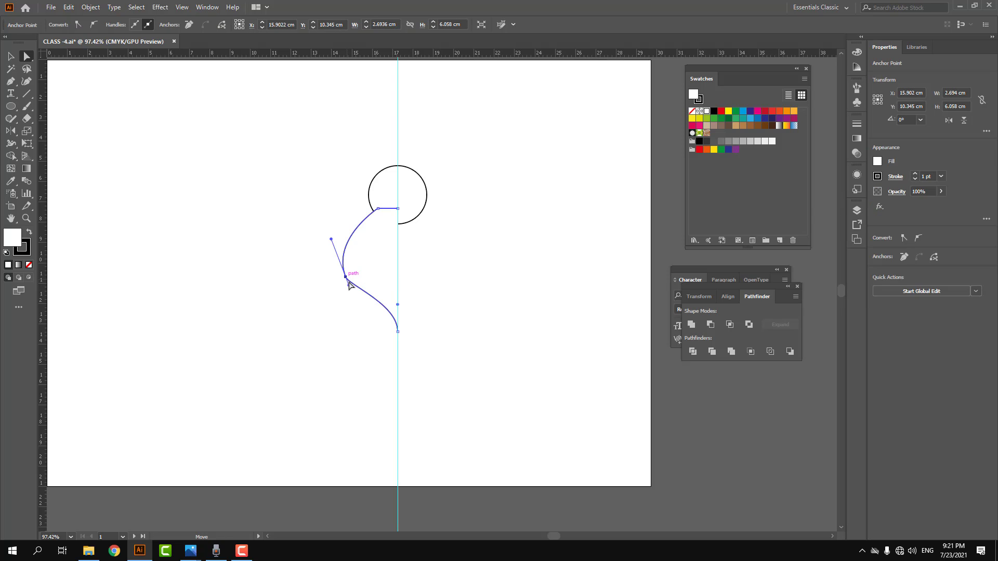
{"action": "left_click_drag", "start_coordinate": [349, 287], "coordinate": [354, 301]}
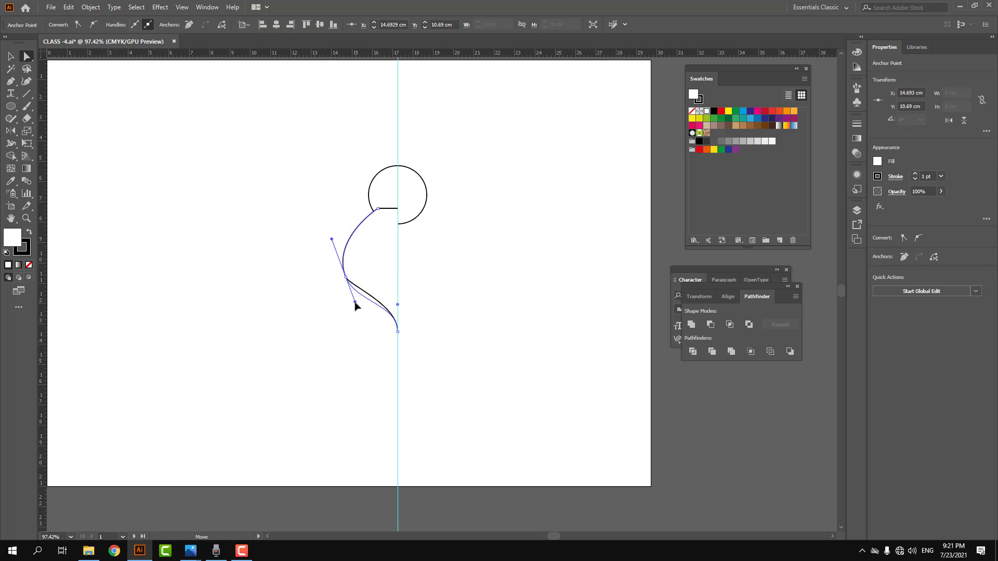
{"action": "left_click", "coordinate": [457, 294]}
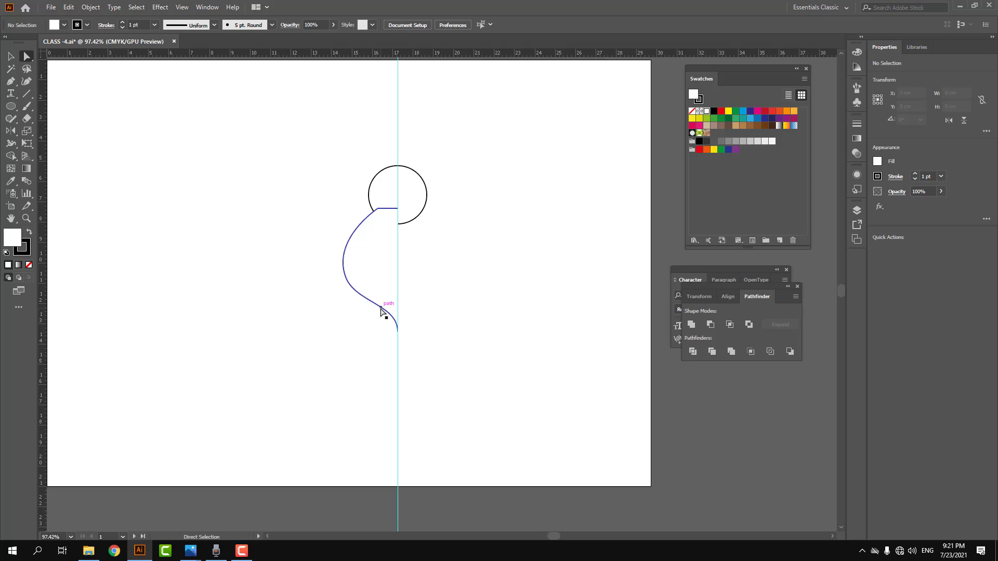
Duplicate the half body outline by moving a copy horizontally about 1.4 cm to the right.
{"action": "key", "text": "v"}
{"action": "left_click", "coordinate": [384, 311]}
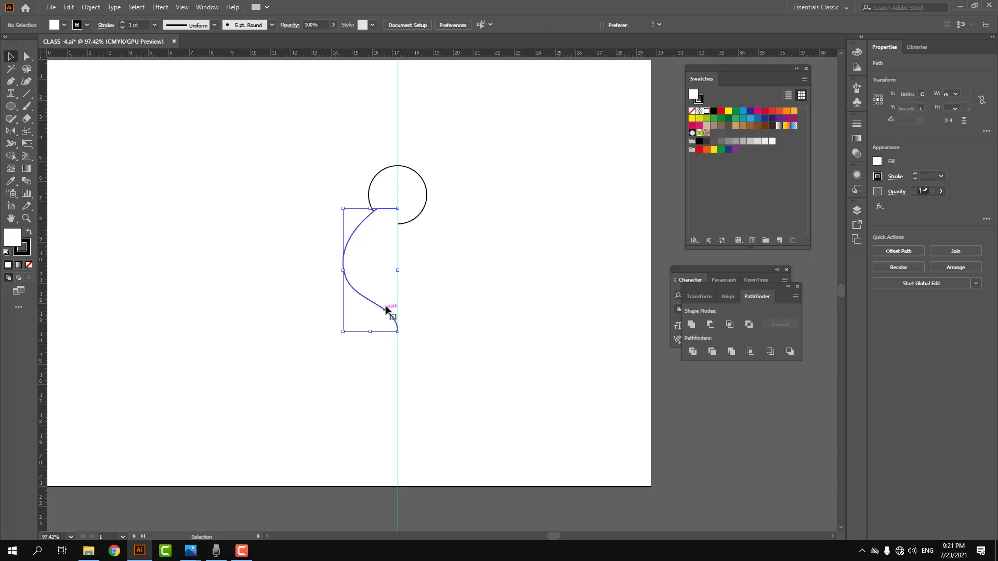
{"action": "left_click", "coordinate": [419, 316]}
{"action": "left_click_drag", "start_coordinate": [390, 318], "coordinate": [421, 322]}
{"action": "key", "text": "o"}
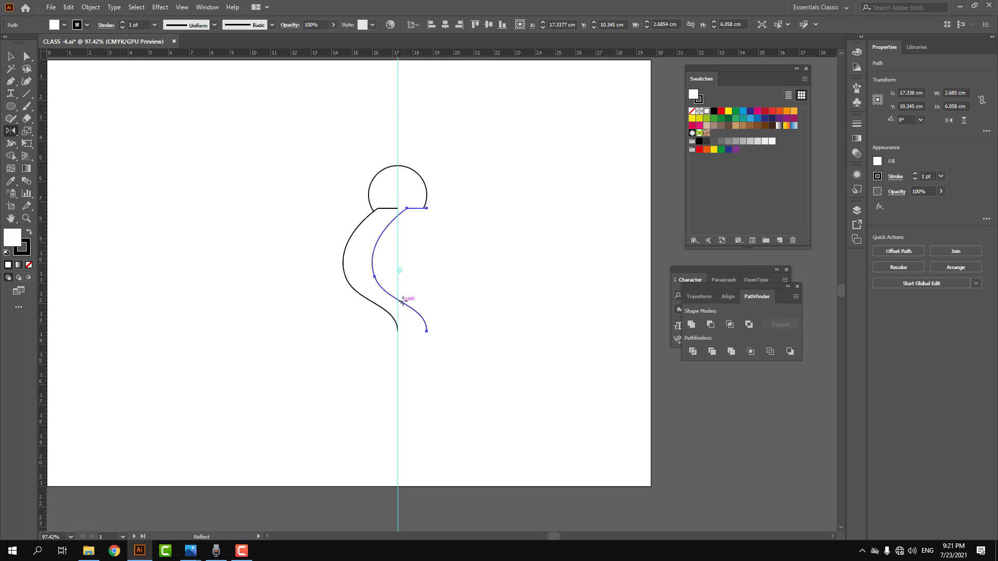
{"action": "key", "text": "Return"}
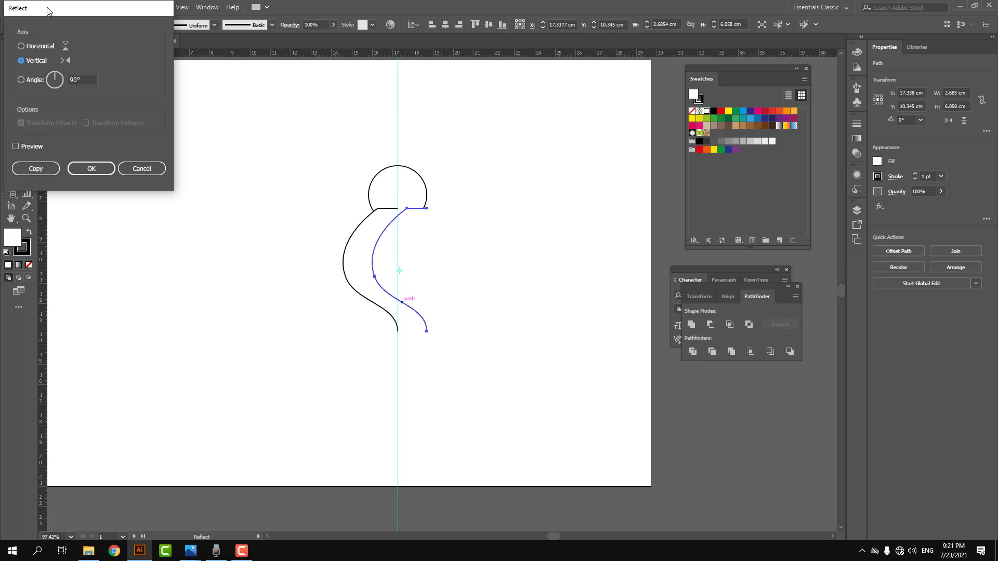
{"action": "left_click_drag", "start_coordinate": [48, 10], "coordinate": [541, 161]}
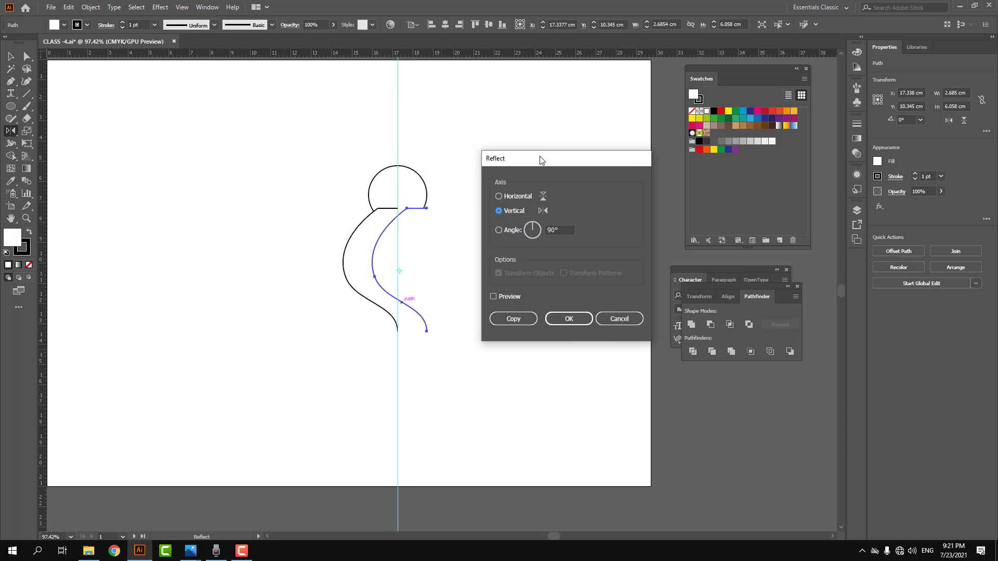
{"action": "key", "text": "Escape"}
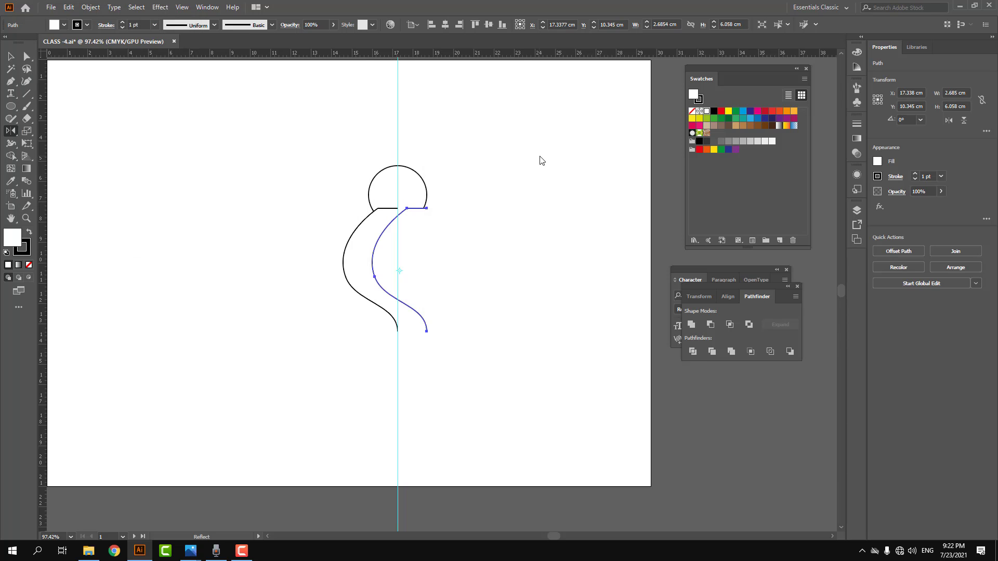
Reflect the copied half outline about the vertical axis with the preview enabled.
{"action": "right_click", "coordinate": [387, 265]}
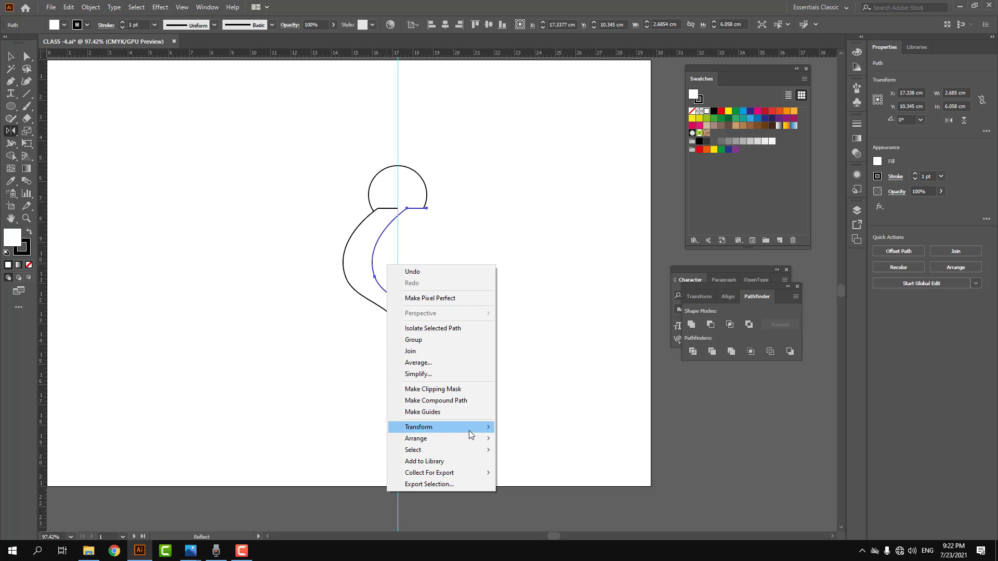
{"action": "mouse_move", "coordinate": [470, 434]}
{"action": "left_click", "coordinate": [560, 467]}
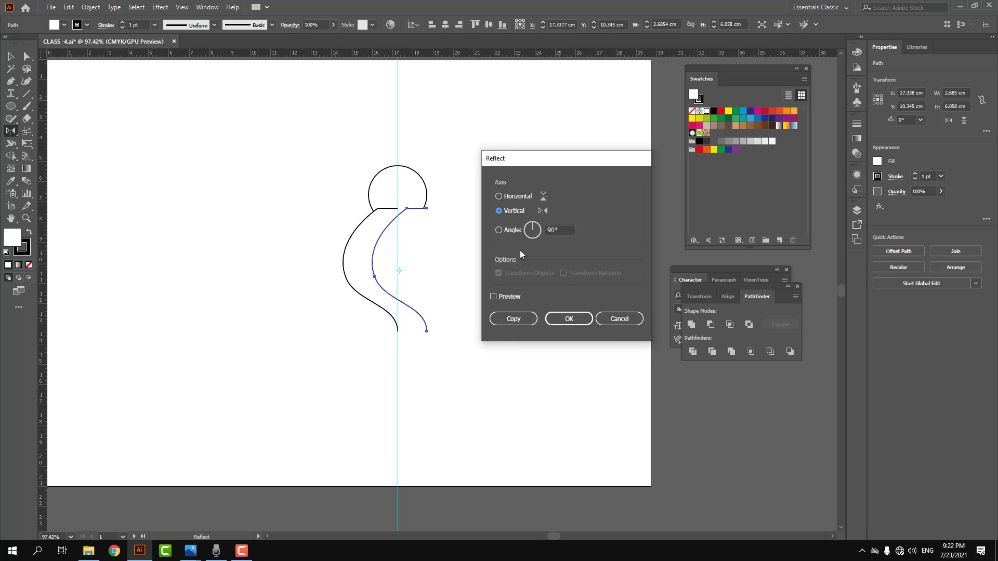
{"action": "left_click", "coordinate": [508, 296]}
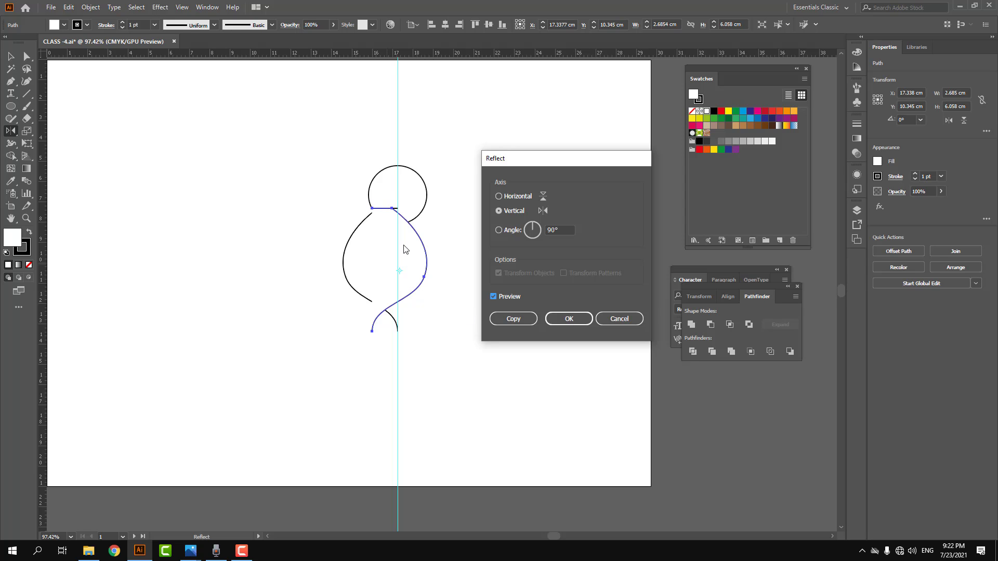
{"action": "left_click", "coordinate": [569, 318]}
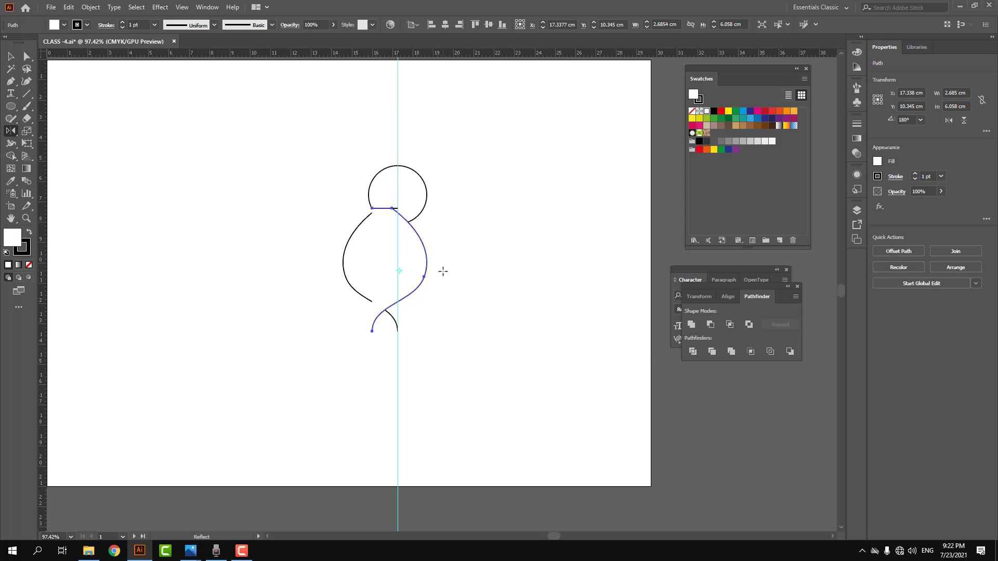
Move the reflected half right until its open ends meet the left half on the vertical guide, and deselect it.
{"action": "key", "text": "v"}
{"action": "left_click_drag", "start_coordinate": [425, 288], "coordinate": [452, 284]}
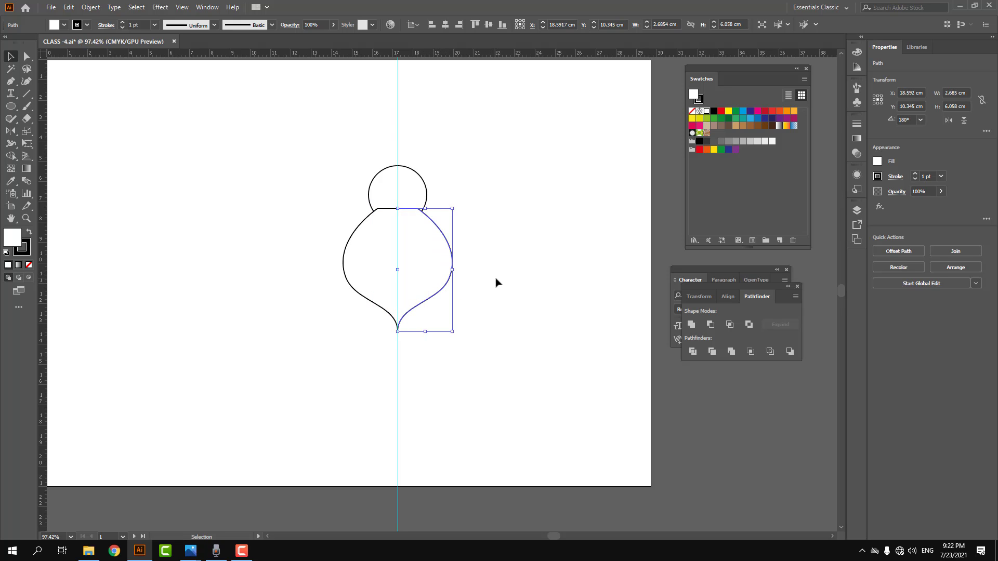
{"action": "left_click", "coordinate": [495, 282]}
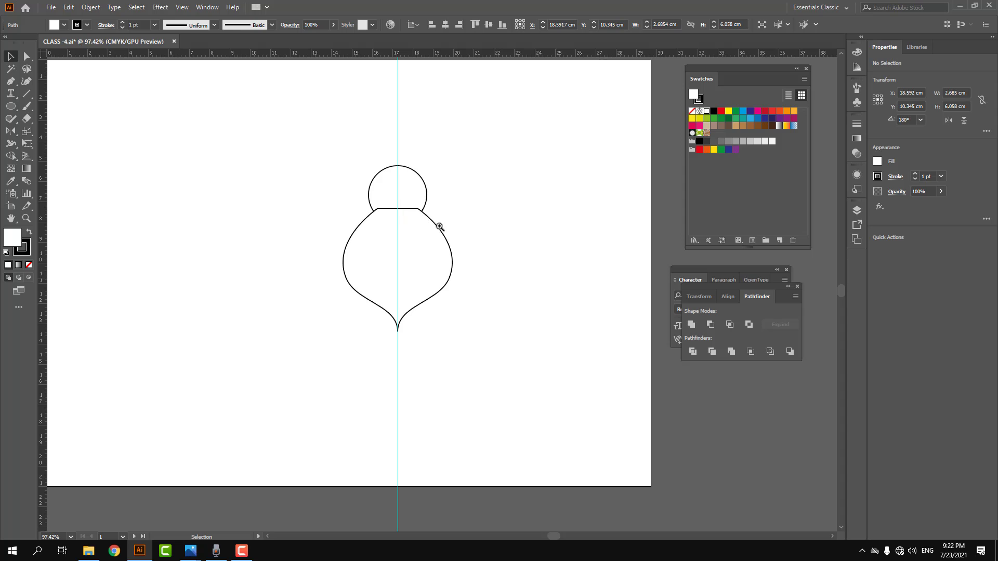
Try to marquee-select the two overlapping upper endpoints on the vertical guide with Direct Selection.
{"action": "key", "text": "a"}
{"action": "left_click_drag", "start_coordinate": [303, 179], "coordinate": [528, 281]}
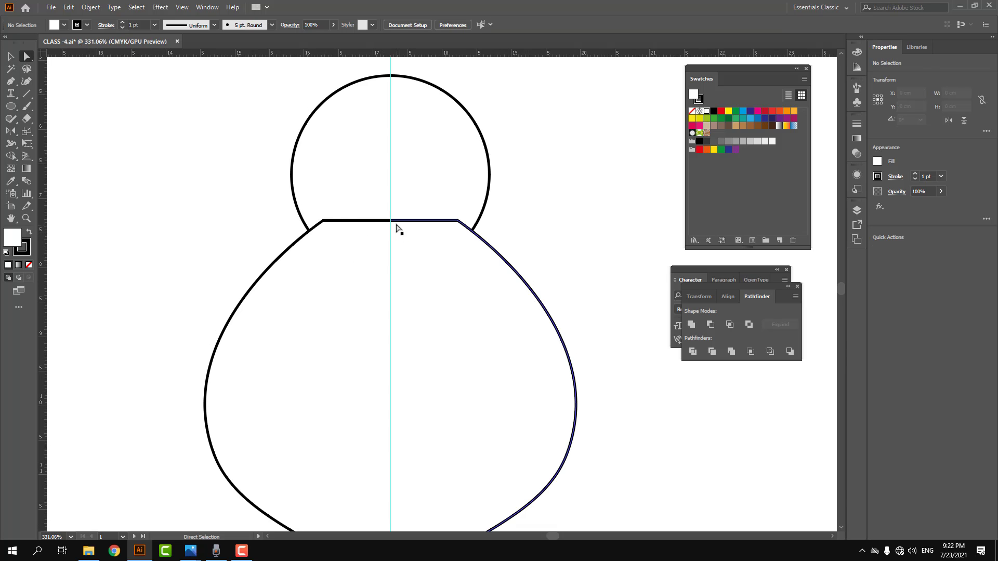
{"action": "key", "text": "ctrl+equal"}
{"action": "key", "text": "ctrl+equal"}
{"action": "left_click_drag", "start_coordinate": [401, 210], "coordinate": [380, 229]}
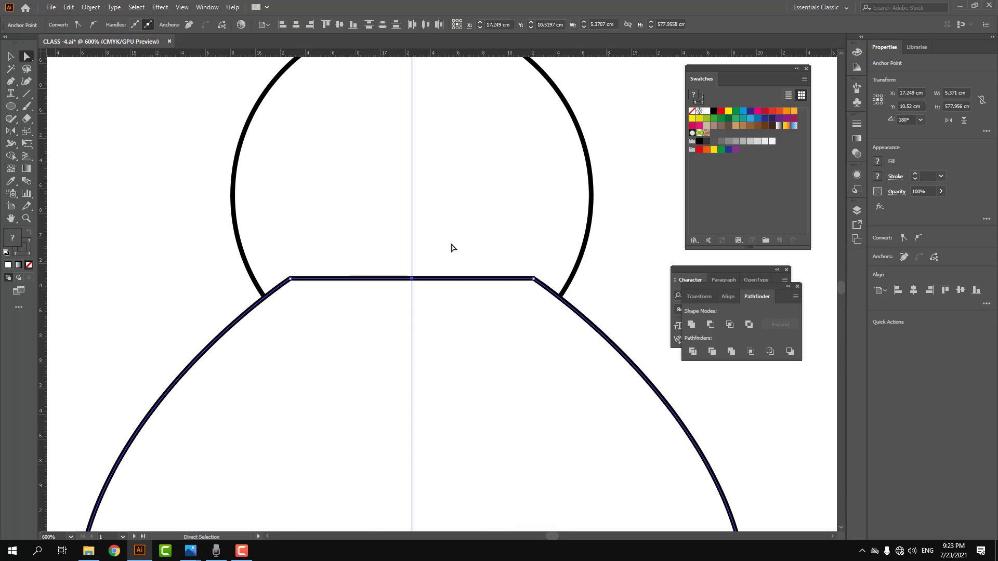
{"action": "left_click_drag", "start_coordinate": [446, 244], "coordinate": [368, 279]}
{"action": "left_click_drag", "start_coordinate": [446, 239], "coordinate": [375, 265]}
Lock the guides so the vertical guide cannot be selected.
{"action": "left_click", "coordinate": [181, 8]}
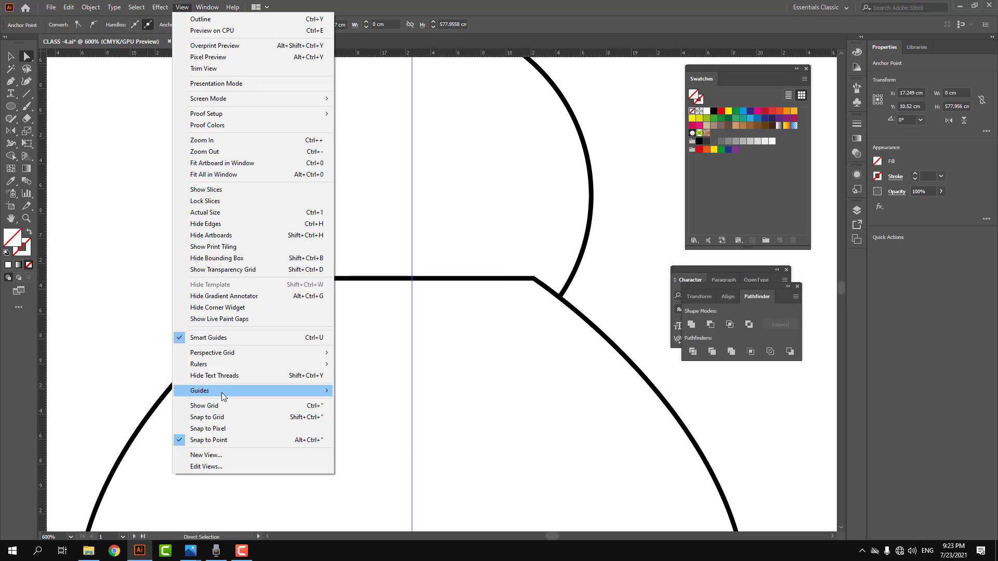
{"action": "mouse_move", "coordinate": [222, 392]}
{"action": "left_click", "coordinate": [375, 407]}
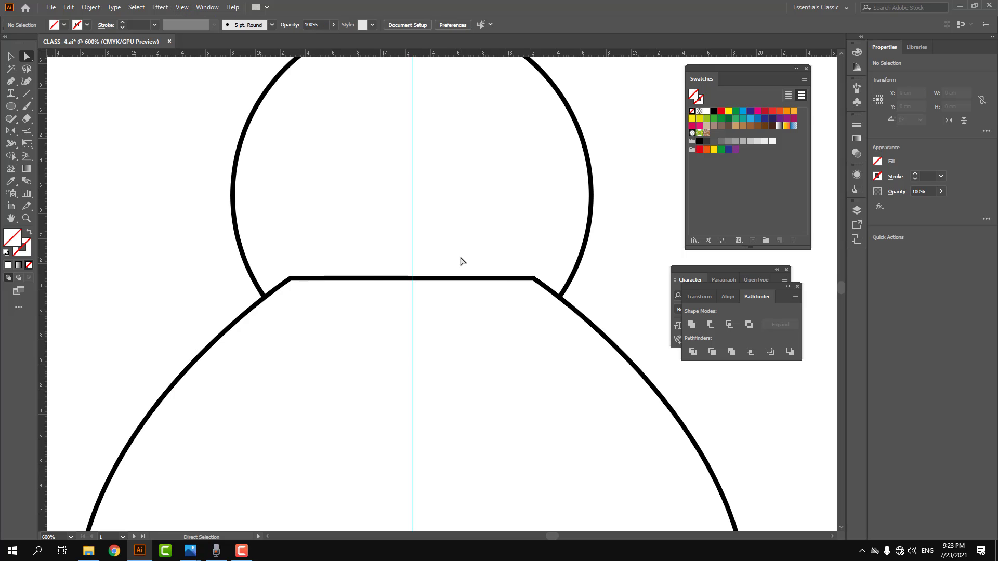
Select the two overlapping endpoints in the middle of the body's flat upper edge and join them.
{"action": "left_click", "coordinate": [370, 308]}
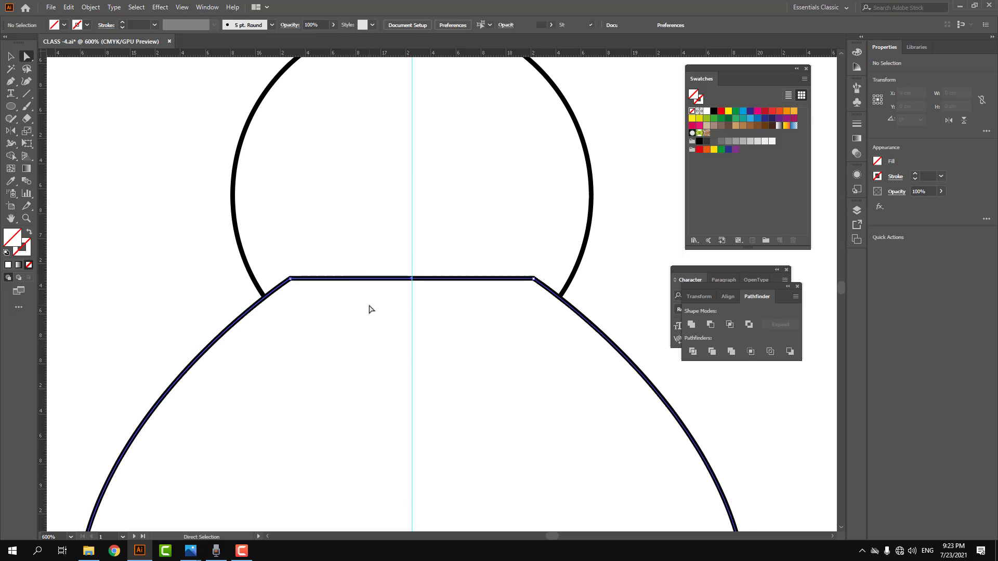
{"action": "right_click", "coordinate": [436, 281]}
{"action": "left_click", "coordinate": [495, 364]}
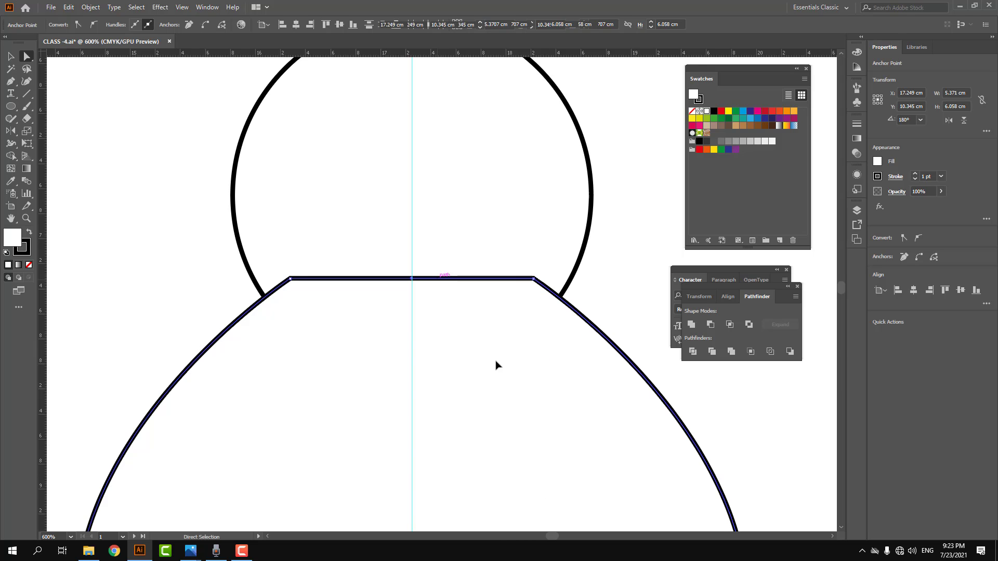
Select the two overlapping endpoints at the body's lower tip, join them to close the outline, and deselect the path.
{"action": "scroll", "coordinate": [496, 366], "scroll_direction": "down", "scroll_amount": 10}
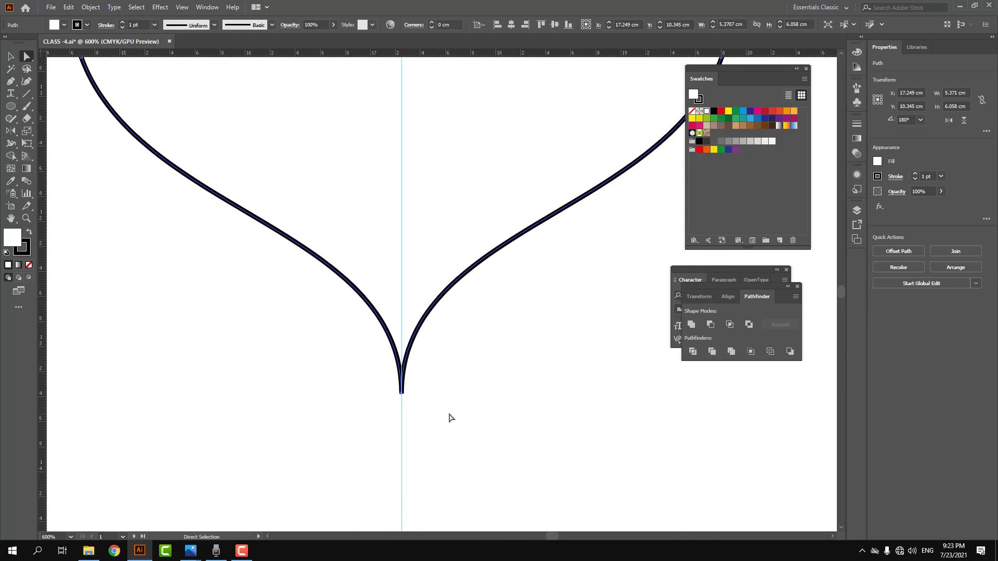
{"action": "left_click_drag", "start_coordinate": [462, 419], "coordinate": [368, 383]}
{"action": "right_click", "coordinate": [404, 400]}
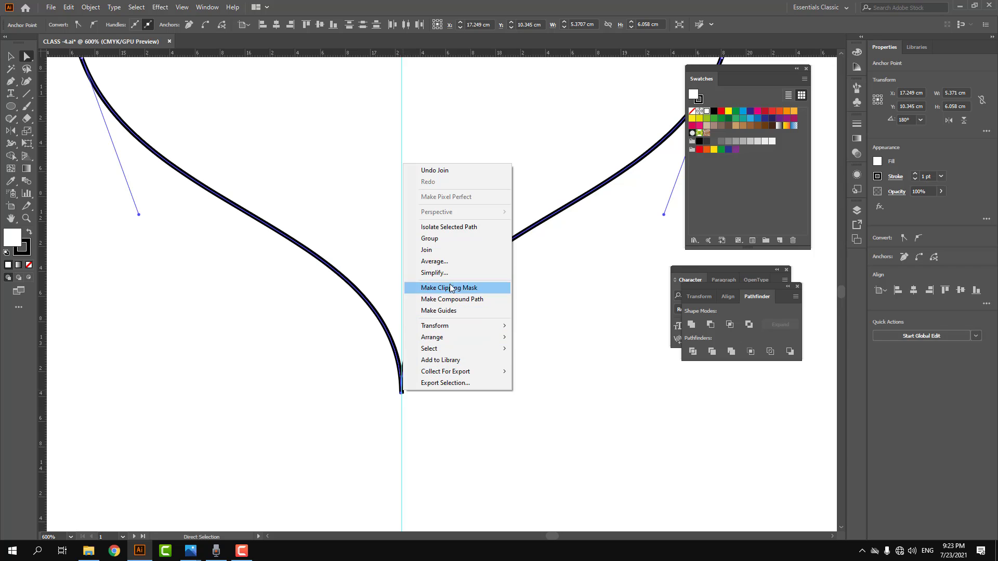
{"action": "left_click", "coordinate": [460, 250]}
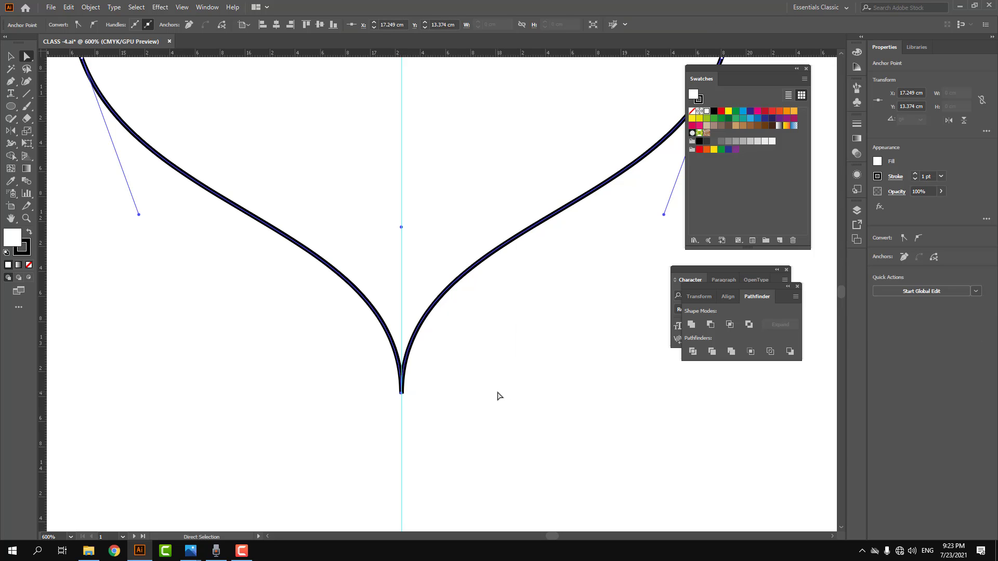
{"action": "left_click", "coordinate": [417, 218]}
{"action": "scroll", "coordinate": [417, 218], "scroll_direction": "down", "scroll_amount": 5}
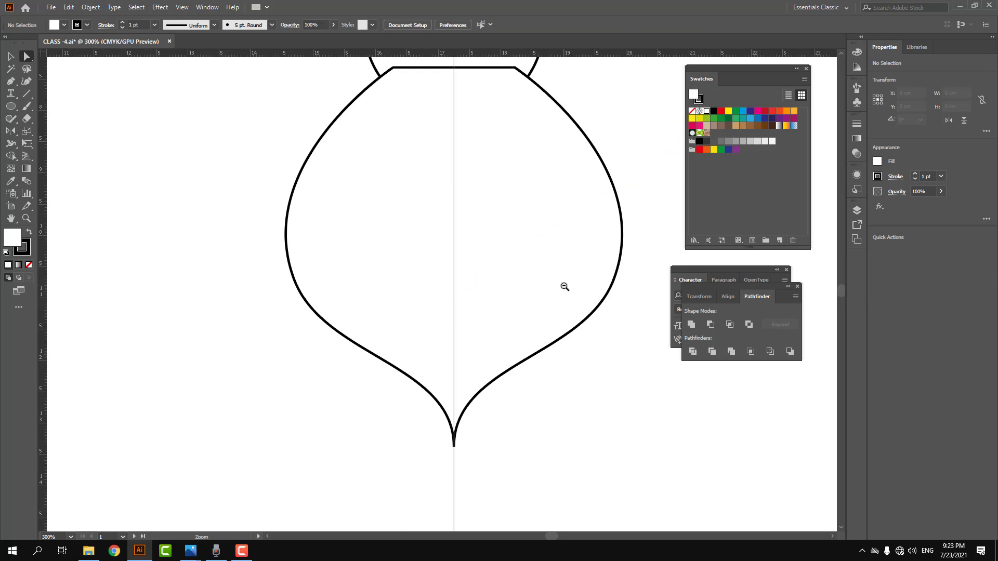
Send the body outline backward behind the head circle and deselect it.
{"action": "key", "text": "v"}
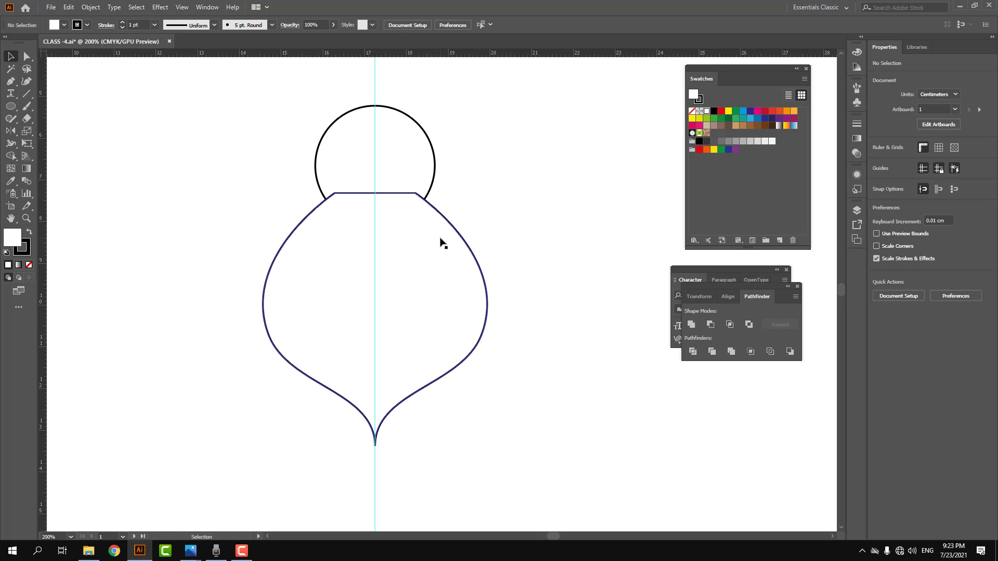
{"action": "left_click", "coordinate": [439, 234]}
{"action": "right_click", "coordinate": [439, 229]}
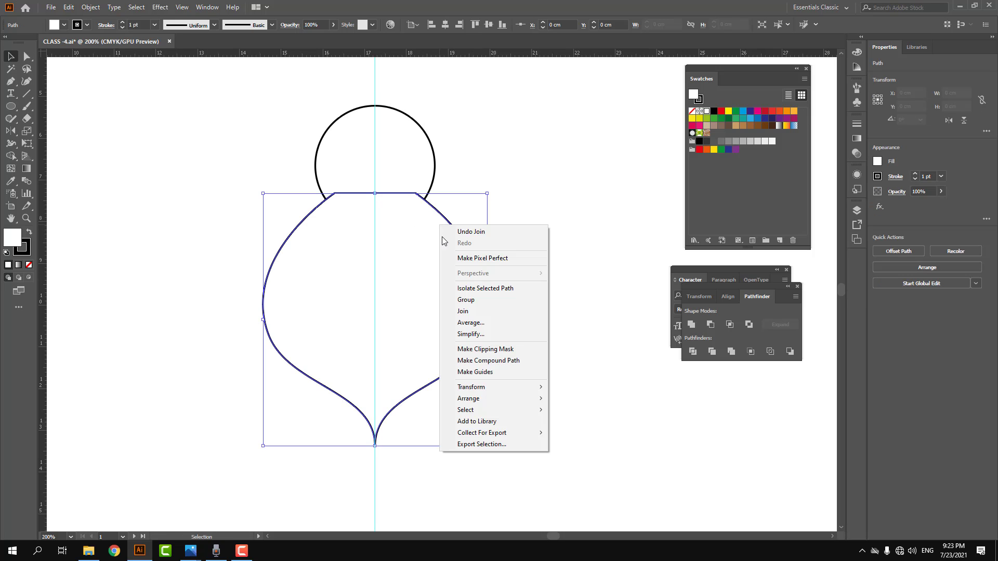
{"action": "mouse_move", "coordinate": [499, 399]}
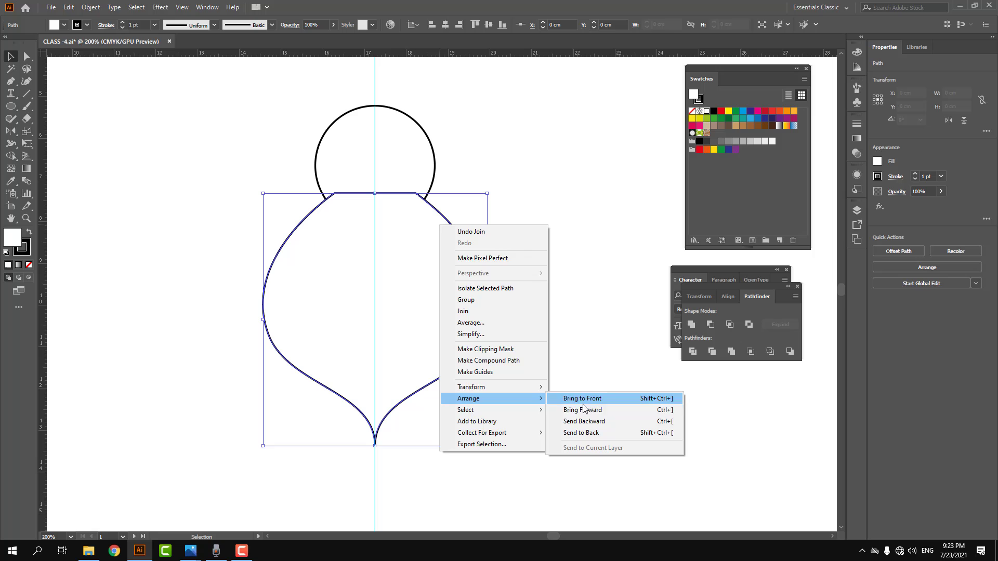
{"action": "left_click", "coordinate": [610, 422]}
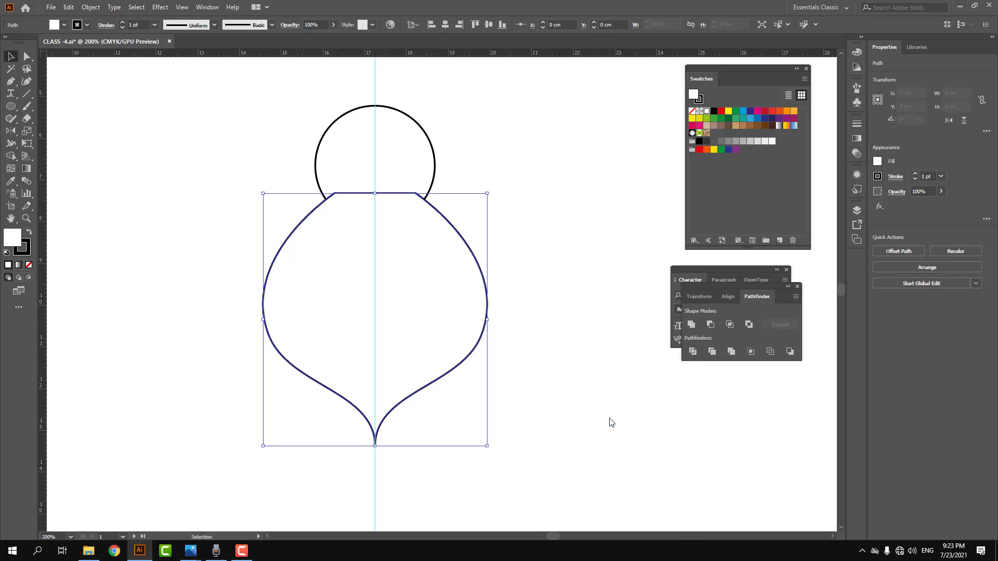
{"action": "key", "text": "a"}
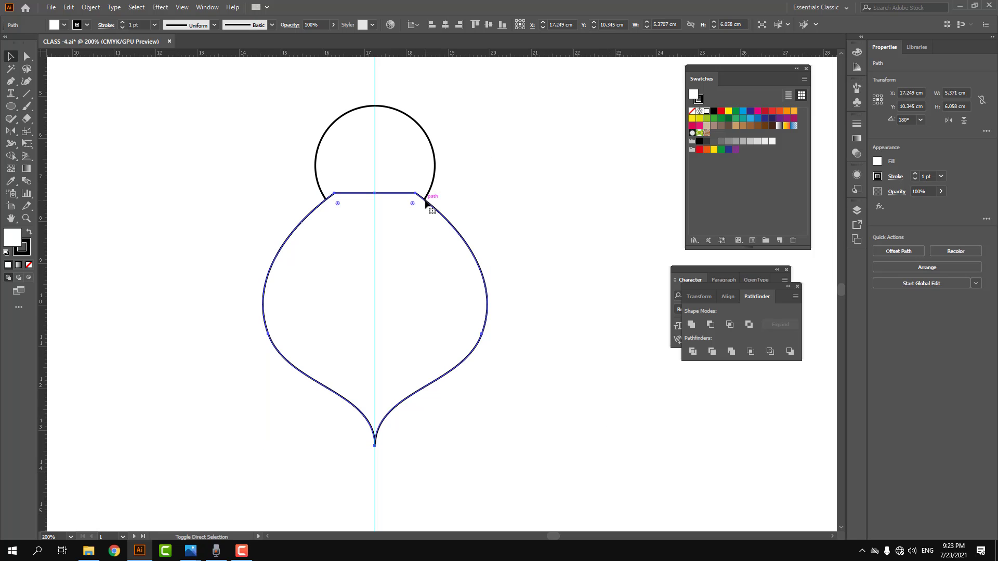
{"action": "key", "text": "ctrl+bracketleft"}
{"action": "key", "text": "v"}
{"action": "left_click", "coordinate": [556, 186]}
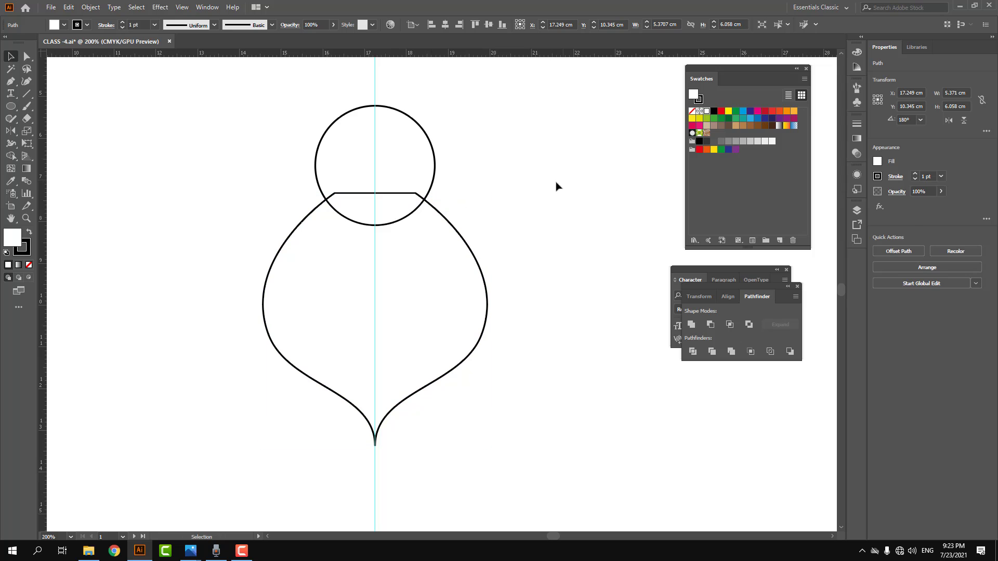
Fill the head circle with white so it covers the body's flat upper edge, and deselect it.
{"action": "left_click", "coordinate": [436, 164]}
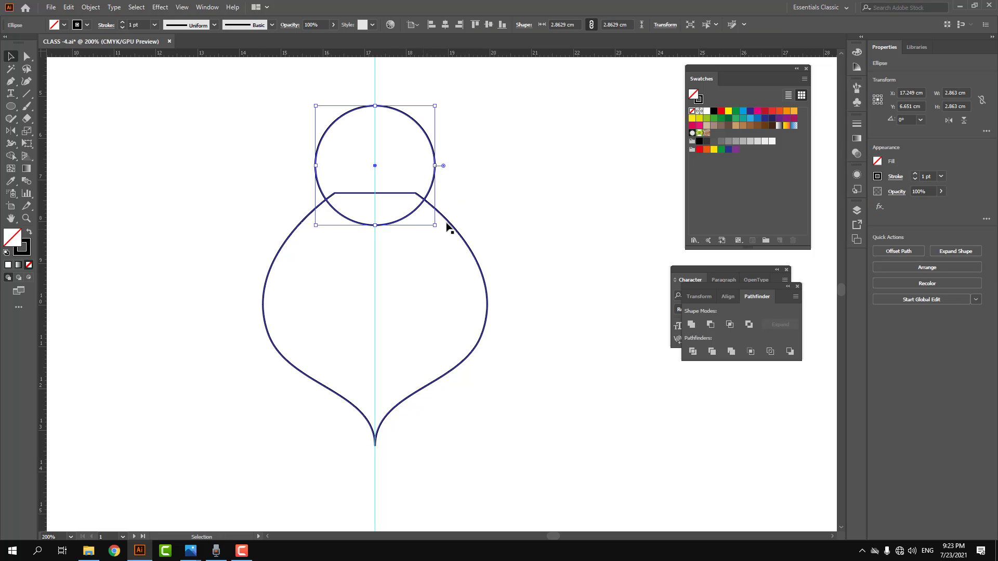
{"action": "left_click", "coordinate": [707, 116]}
{"action": "left_click", "coordinate": [517, 225]}
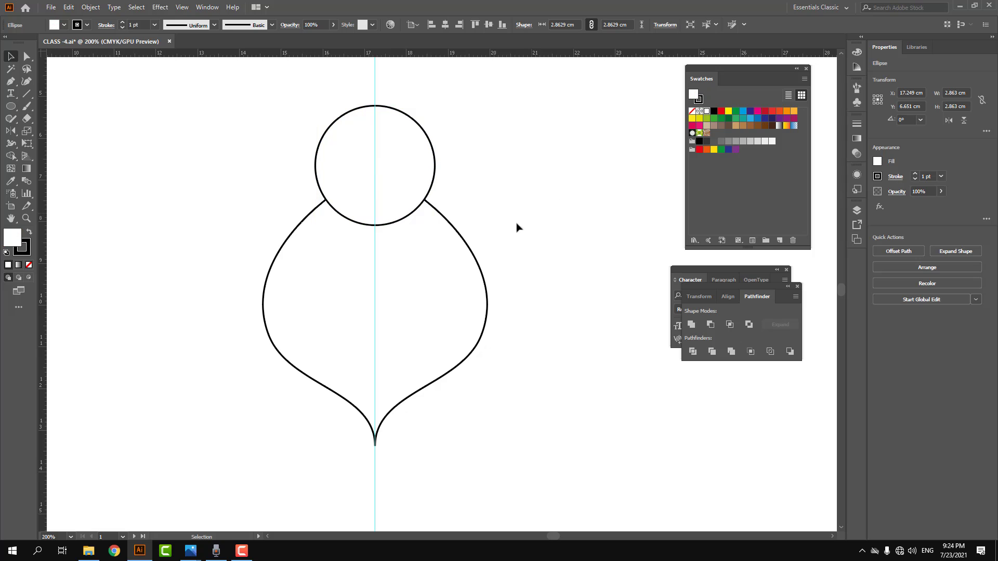
Draw a closed, rounded upper wing about 4.64 cm wide and 2.31 cm high, extending left from the head with the Pen tool.
{"action": "key", "text": "ctrl+minus"}
{"action": "left_click_drag", "start_coordinate": [308, 273], "coordinate": [305, 276]}
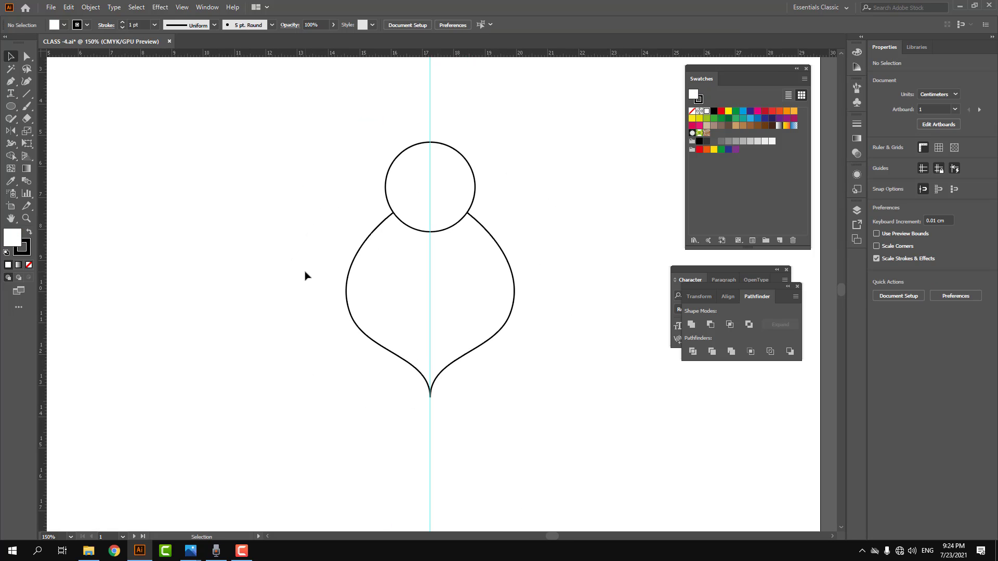
{"action": "key", "text": "p"}
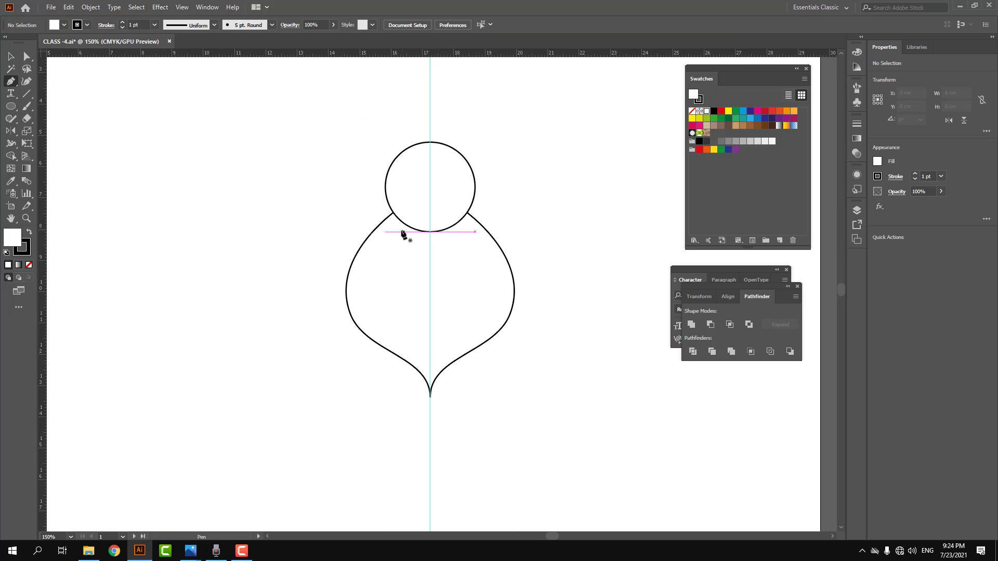
{"action": "left_click", "coordinate": [419, 191]}
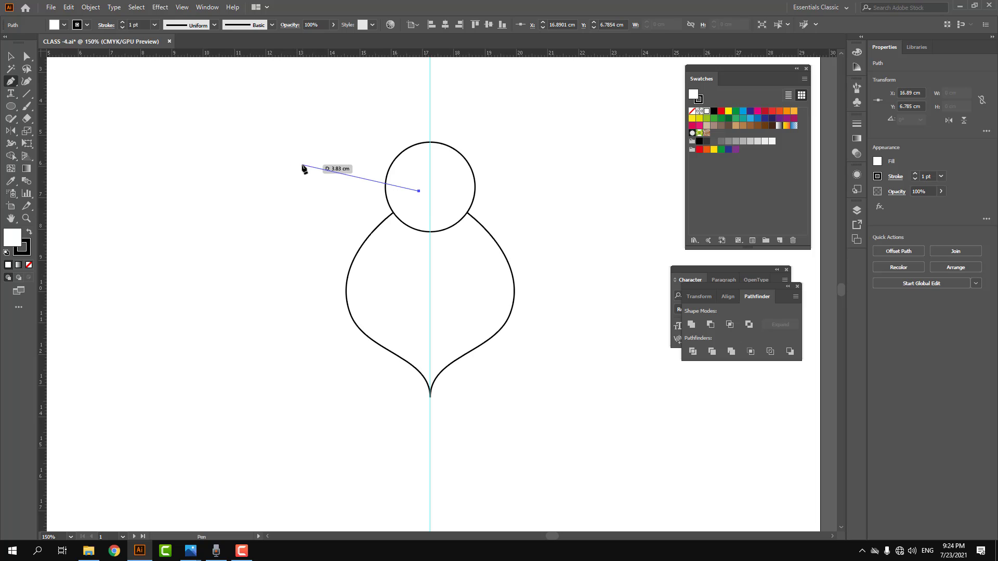
{"action": "left_click_drag", "start_coordinate": [277, 157], "coordinate": [265, 170]}
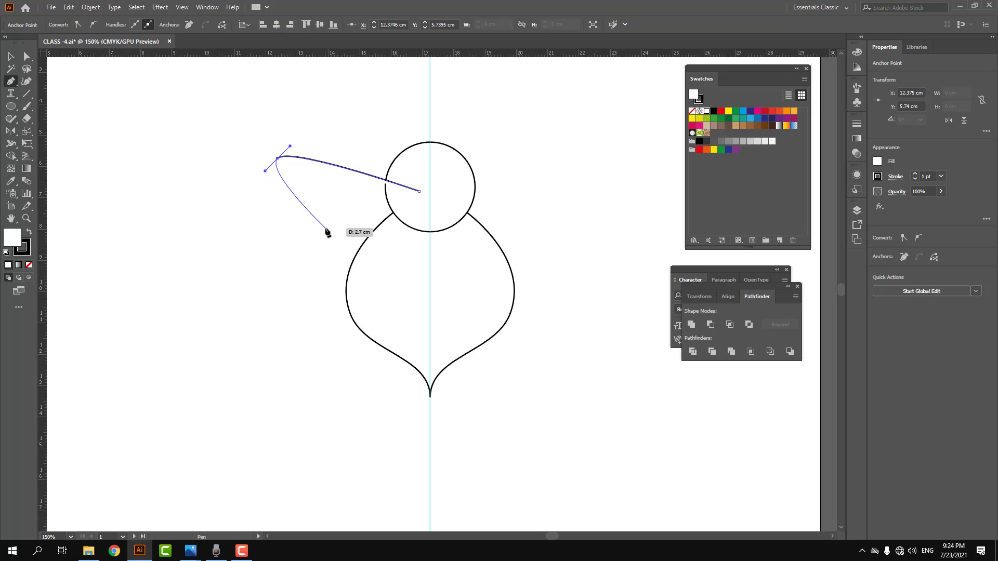
{"action": "left_click_drag", "start_coordinate": [326, 228], "coordinate": [369, 224]}
{"action": "mouse_move", "coordinate": [419, 191]}
{"action": "left_mouse_down"}
{"action": "mouse_move", "coordinate": [419, 218]}
{"action": "mouse_move", "coordinate": [420, 203]}
{"action": "left_mouse_up"}
{"action": "key", "text": "v"}
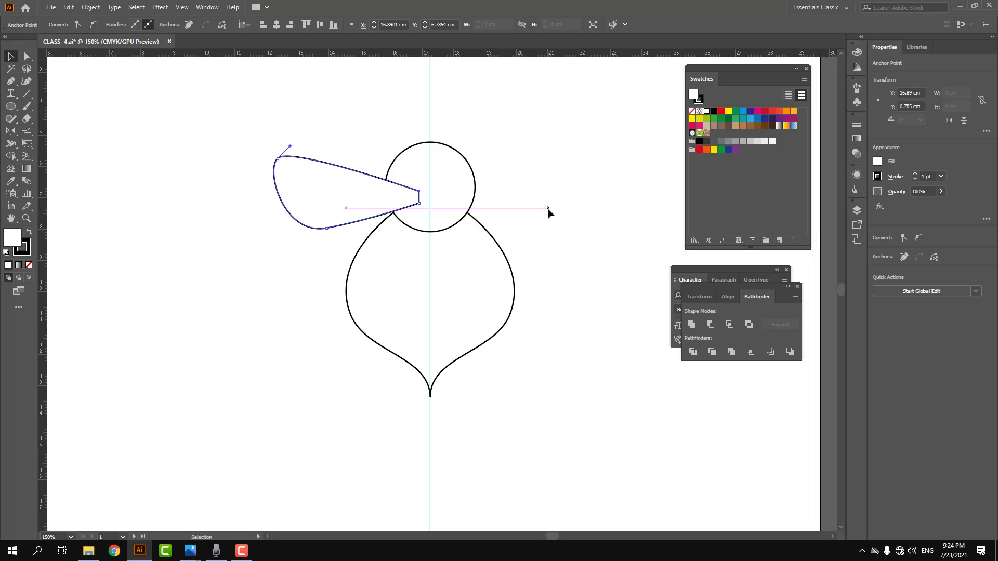
{"action": "key", "text": "p"}
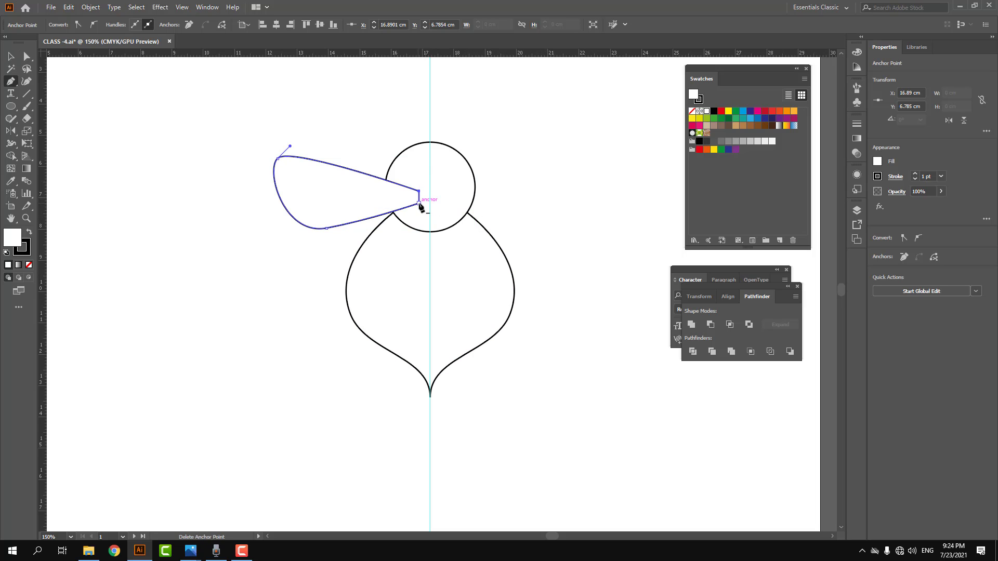
{"action": "left_click", "coordinate": [556, 161], "text": "ctrl"}
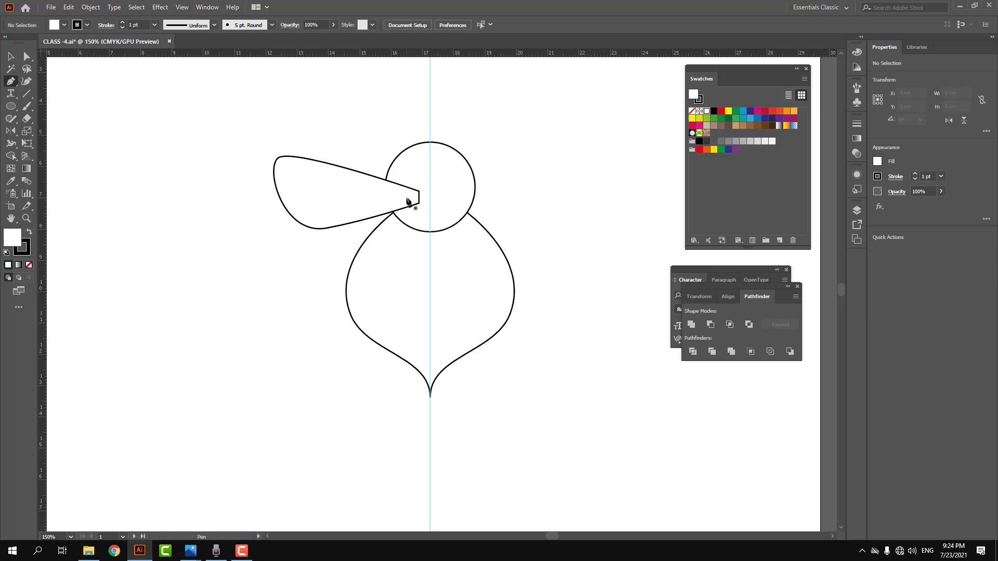
Draw a smaller closed lower wing with the Pen tool, overlapping the upper wing and the body's left side.
{"action": "left_click", "coordinate": [405, 198]}
{"action": "left_click_drag", "start_coordinate": [298, 243], "coordinate": [301, 258]}
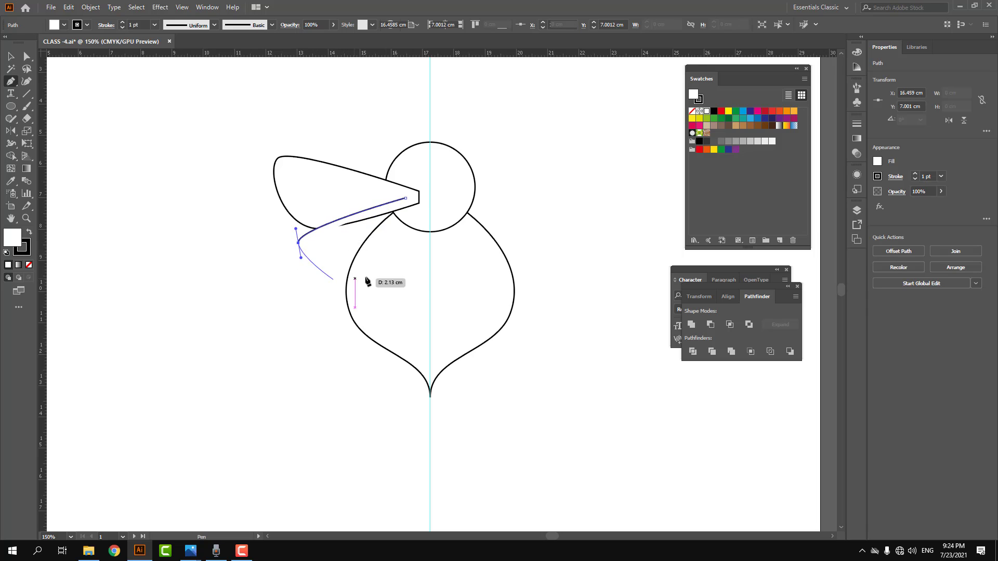
{"action": "left_click_drag", "start_coordinate": [408, 244], "coordinate": [470, 208]}
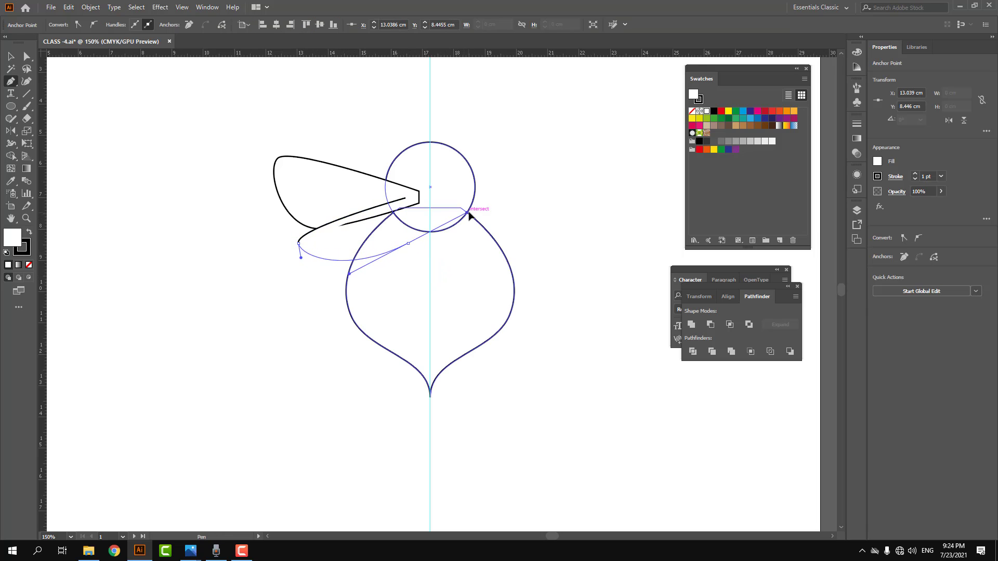
{"action": "left_click", "coordinate": [409, 243]}
{"action": "left_click", "coordinate": [405, 198]}
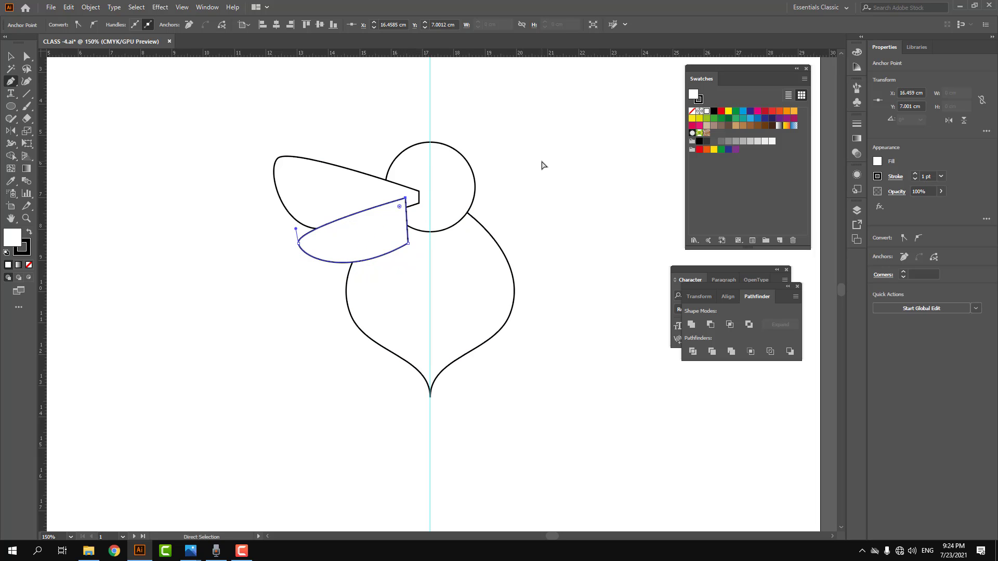
Enlarge the two left wing shapes together to about 5.86 × 4.29 cm beside the body and group them.
{"action": "key", "text": "v"}
{"action": "left_click", "coordinate": [334, 204]}
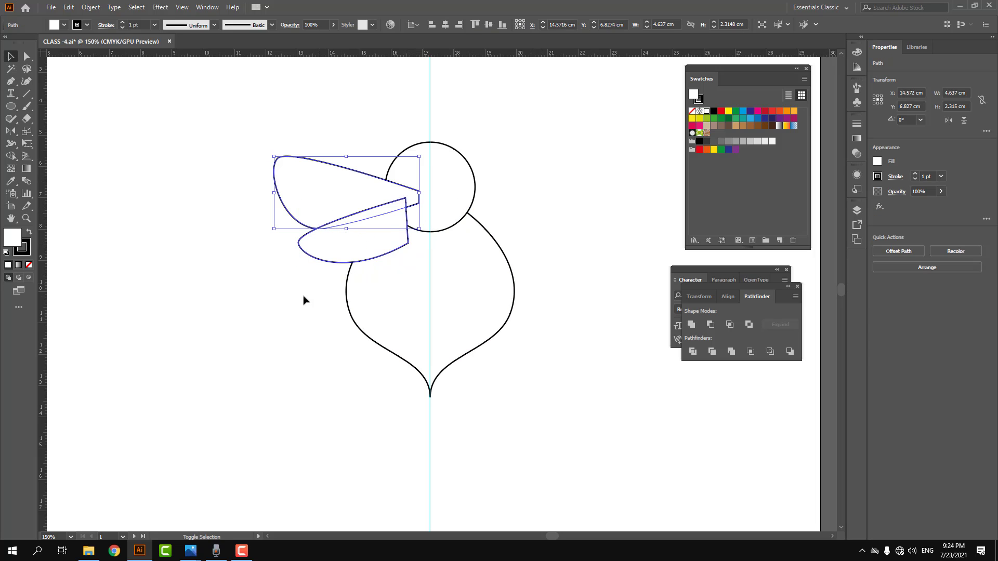
{"action": "left_click", "coordinate": [307, 254], "text": "shift"}
{"action": "left_click_drag", "start_coordinate": [274, 264], "coordinate": [237, 307]}
{"action": "left_click_drag", "start_coordinate": [322, 273], "coordinate": [310, 281]}
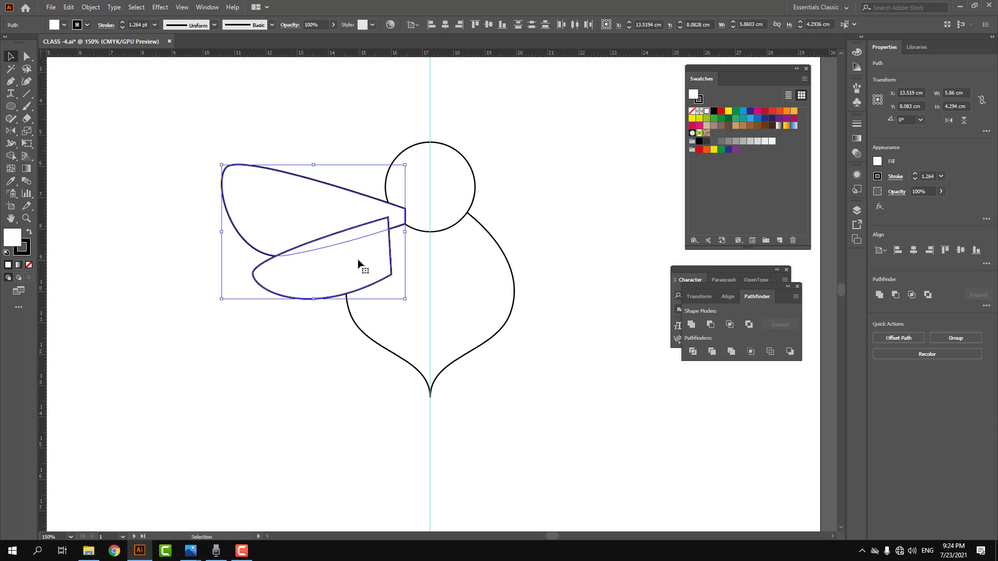
{"action": "key", "text": "ctrl+g"}
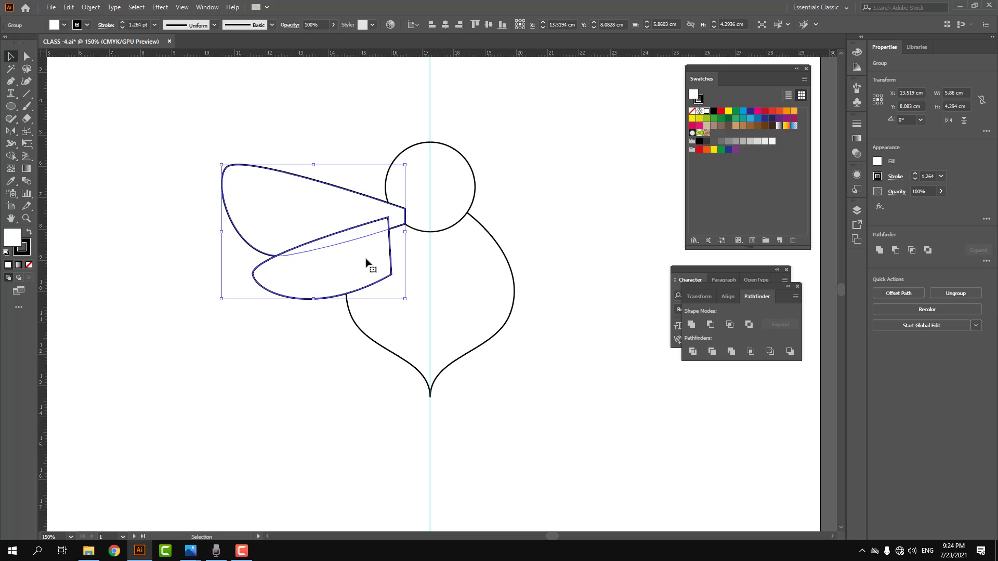
Duplicate the left wing group, reflect the copy left to right, and place it on the body's right side.
{"action": "left_click_drag", "start_coordinate": [366, 260], "coordinate": [454, 261]}
{"action": "key", "text": "o"}
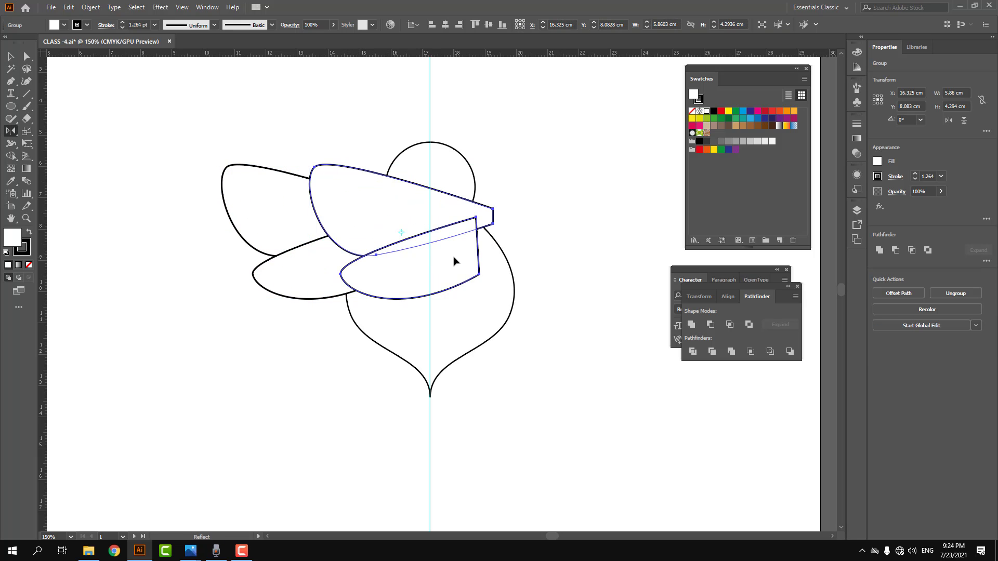
{"action": "key", "text": "Return"}
{"action": "left_click", "coordinate": [570, 318]}
{"action": "key", "text": "v"}
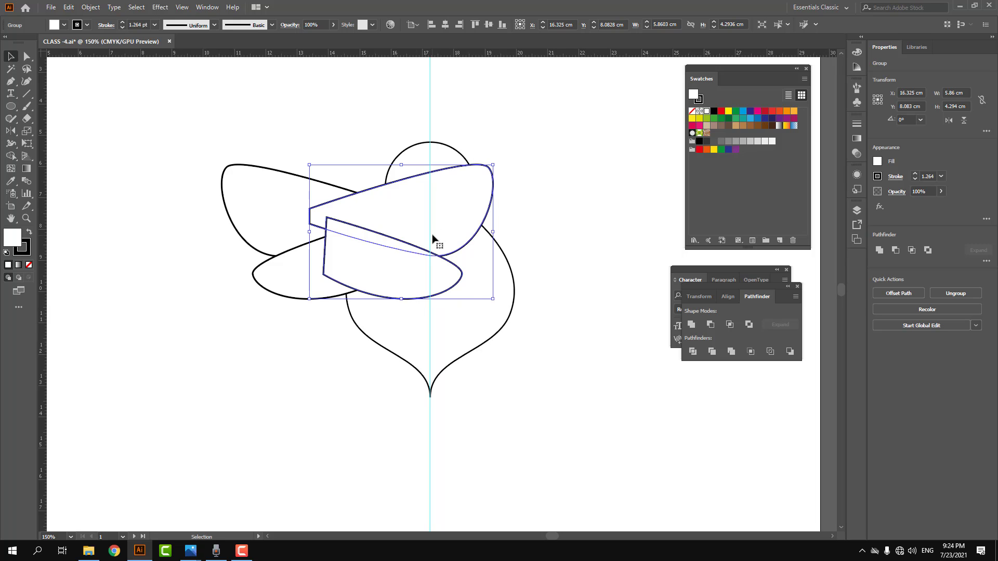
{"action": "left_click_drag", "start_coordinate": [433, 239], "coordinate": [507, 268]}
Group the left and right wings together and center them horizontally on the body.
{"action": "left_click", "coordinate": [364, 256], "text": "shift"}
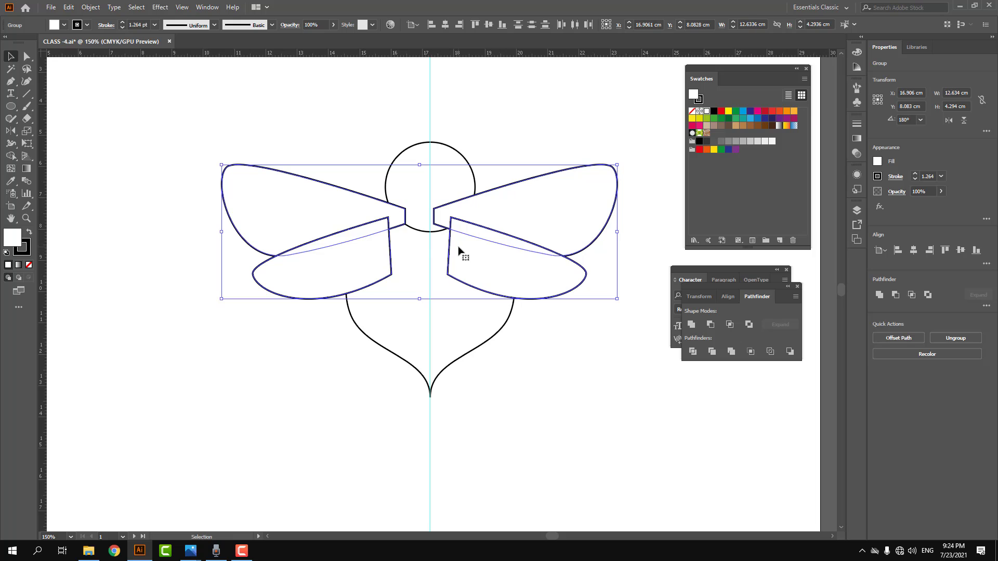
{"action": "key", "text": "ctrl+g"}
{"action": "left_click", "coordinate": [455, 341], "text": "shift"}
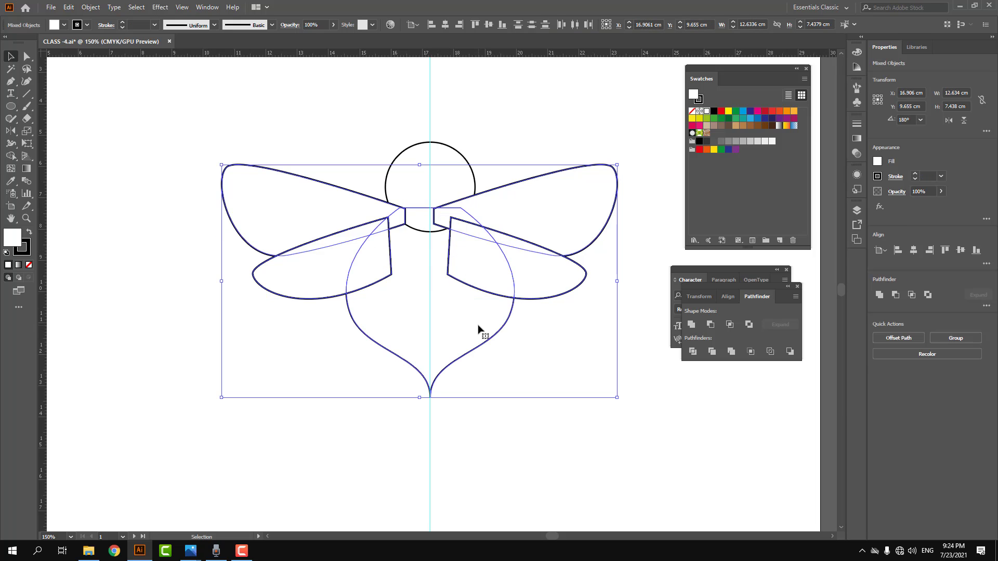
{"action": "left_click", "coordinate": [444, 24]}
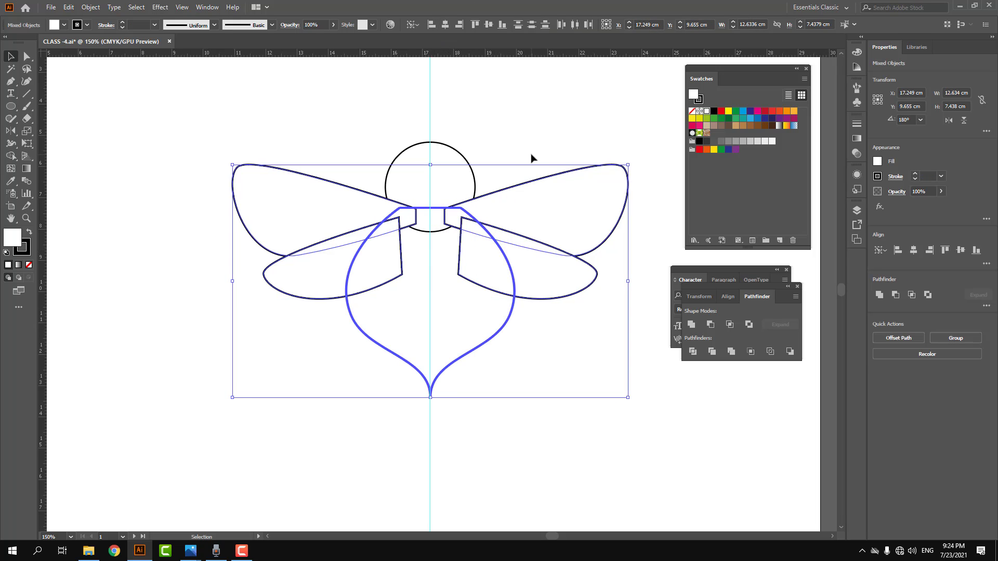
{"action": "left_click", "coordinate": [532, 156]}
Send the wing group to the back, behind the head and body, and deselect it.
{"action": "left_click", "coordinate": [576, 238]}
{"action": "key", "text": "ctrl+shift+bracketleft"}
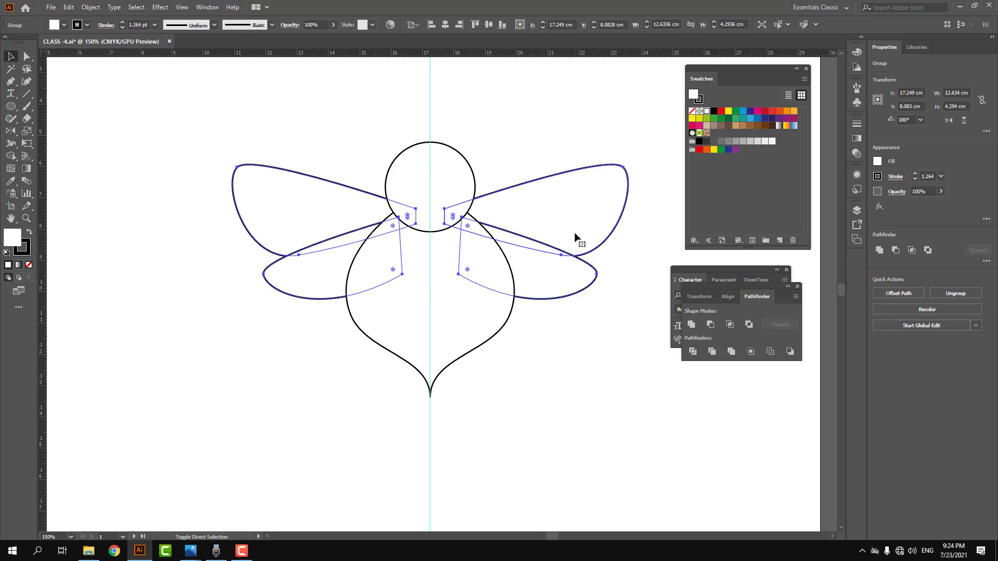
{"action": "left_click", "coordinate": [570, 165]}
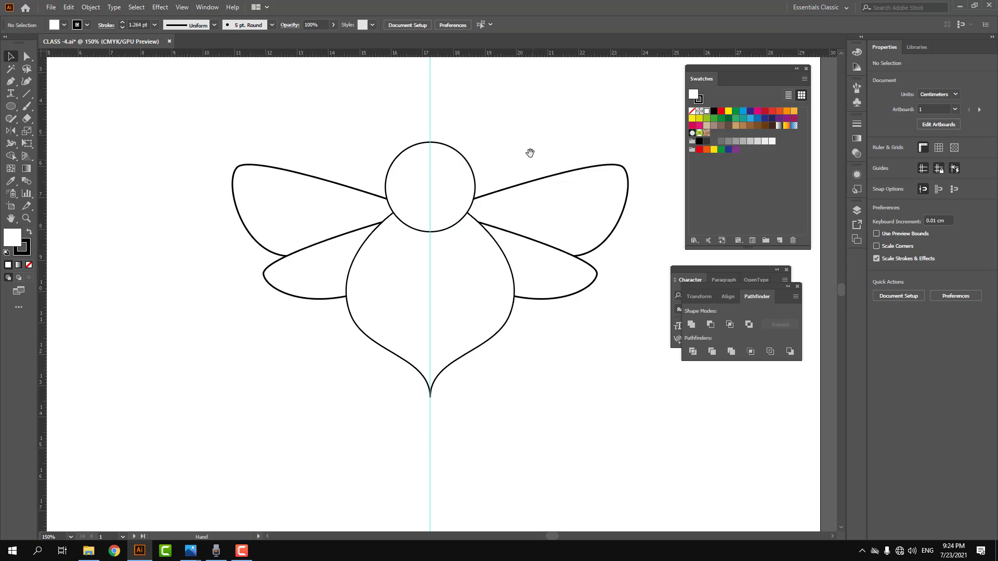
Draw an eye circle about 0.51 cm in diameter inside the head, just right of the vertical guide.
{"action": "left_click_drag", "start_coordinate": [529, 153], "coordinate": [530, 199]}
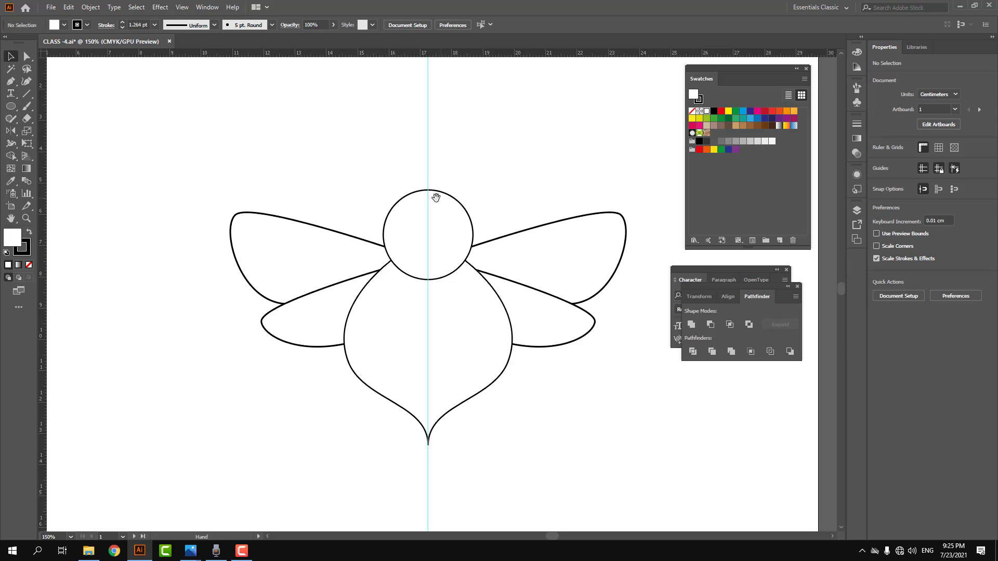
{"action": "scroll", "coordinate": [441, 205], "scroll_direction": "up", "scroll_amount": 2}
{"action": "scroll", "coordinate": [481, 308], "scroll_direction": "down", "scroll_amount": 3}
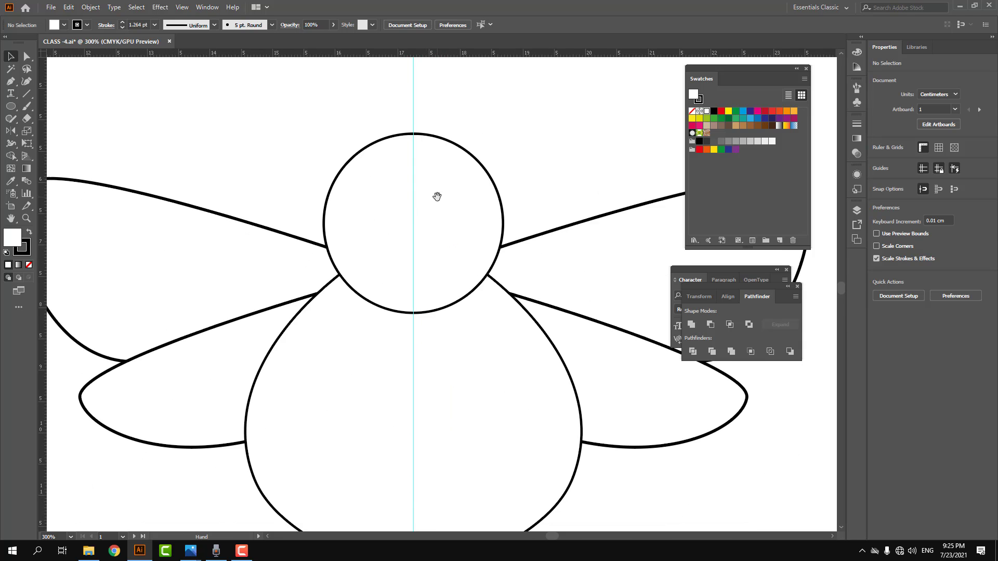
{"action": "left_click", "coordinate": [11, 106]}
{"action": "left_click_drag", "start_coordinate": [451, 215], "coordinate": [467, 232]}
{"action": "key", "text": "v"}
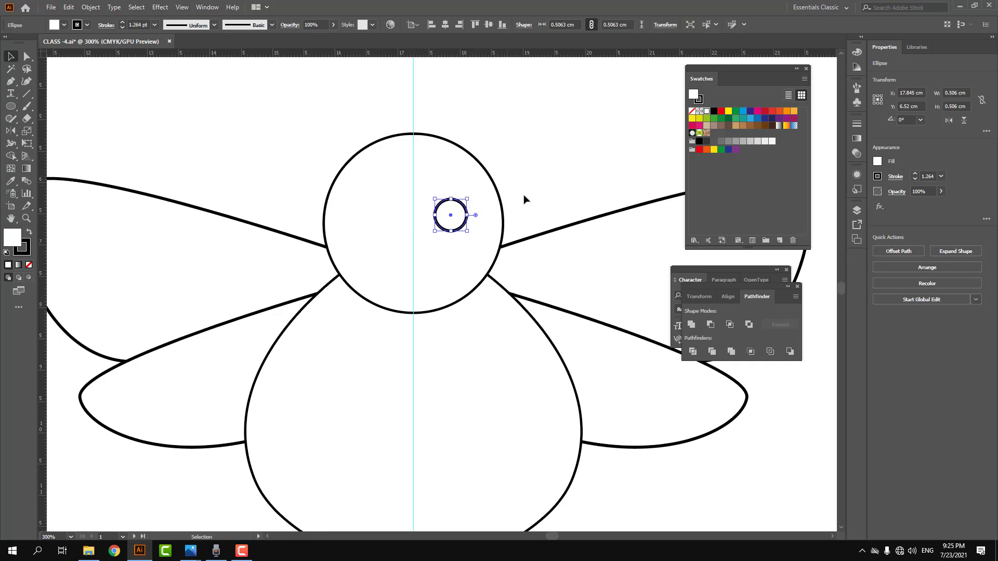
Match the eye circle's appearance to the head circle by sampling the head's outline with the Eyedropper.
{"action": "left_click_drag", "start_coordinate": [524, 199], "coordinate": [524, 177]}
{"action": "key", "text": "i"}
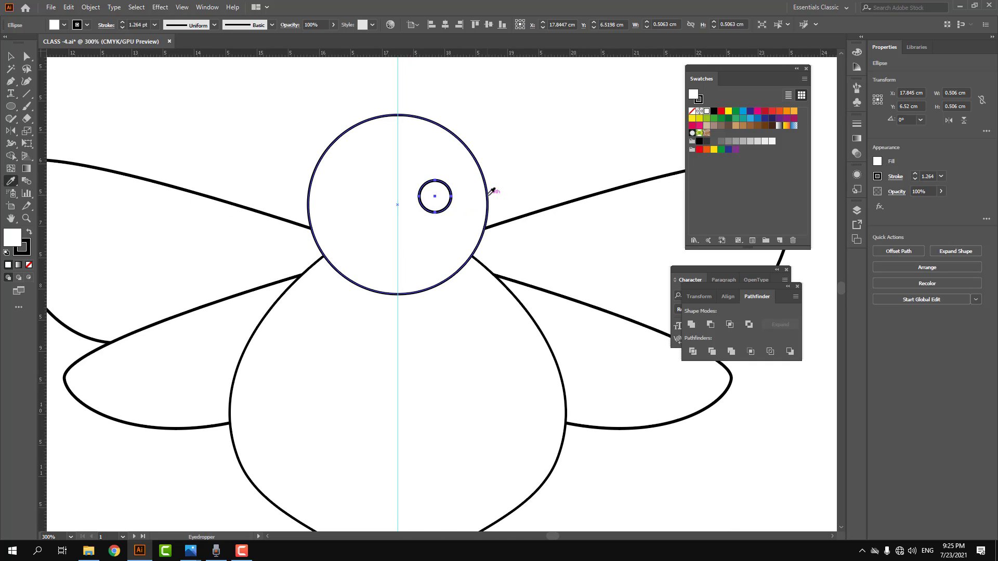
{"action": "left_click", "coordinate": [488, 193]}
Give the eye circle a solid black fill with no stroke and deselect it.
{"action": "mouse_move", "coordinate": [523, 159]}
{"action": "left_mouse_down"}
{"action": "mouse_move", "coordinate": [533, 126]}
{"action": "mouse_move", "coordinate": [552, 112]}
{"action": "left_mouse_up"}
{"action": "key", "text": "b"}
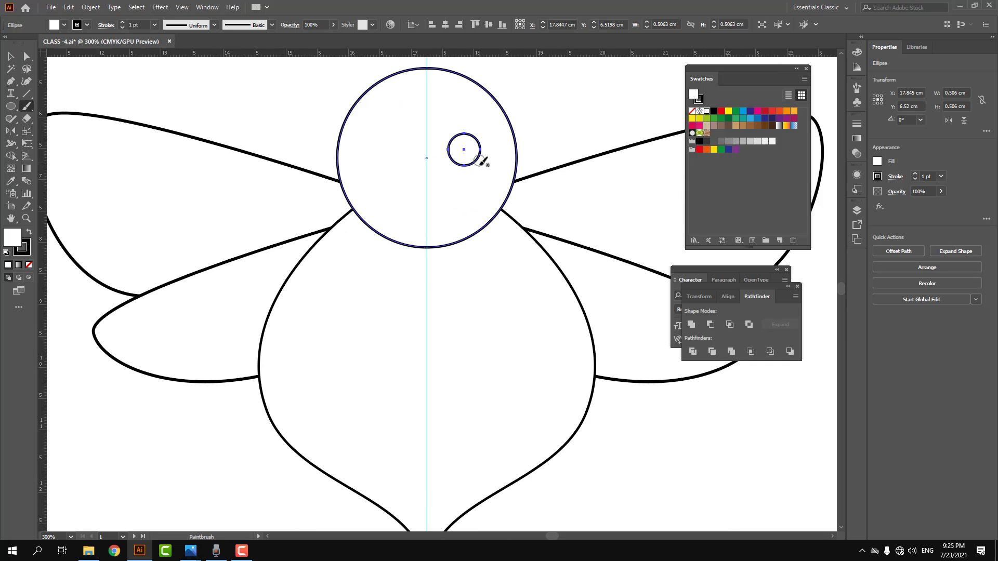
{"action": "key", "text": "shift+c"}
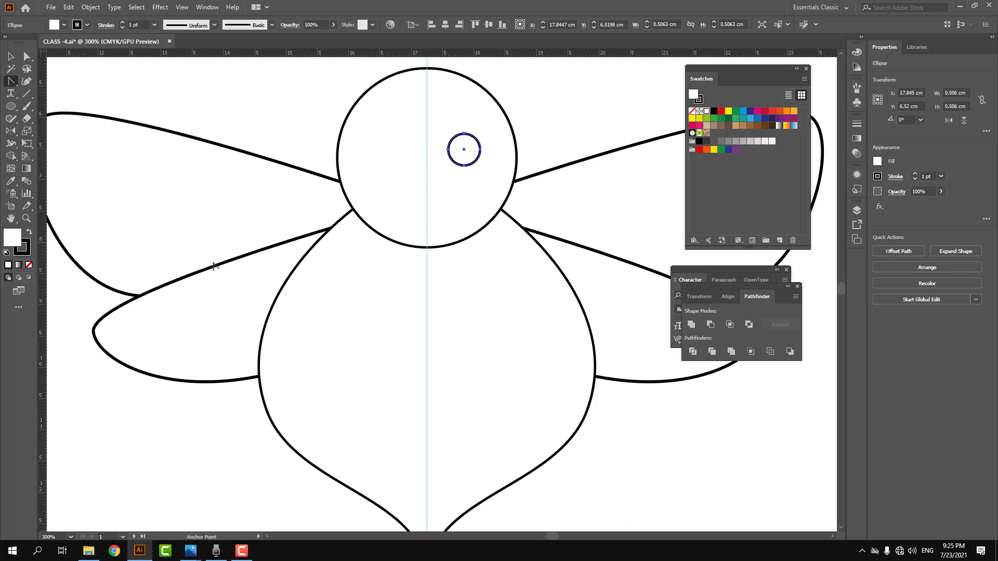
{"action": "left_click", "coordinate": [29, 234]}
{"action": "left_click", "coordinate": [26, 255]}
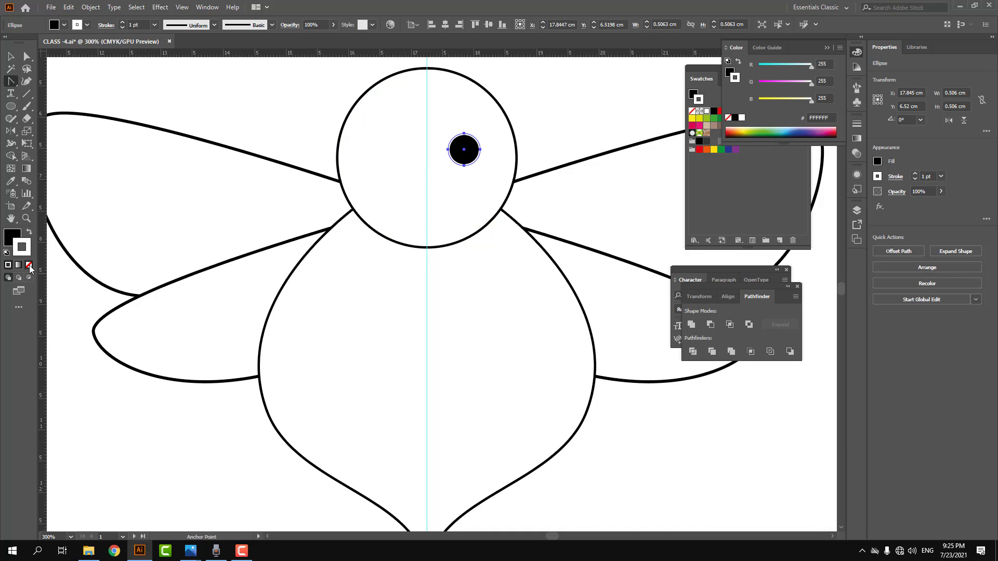
{"action": "left_click", "coordinate": [29, 265]}
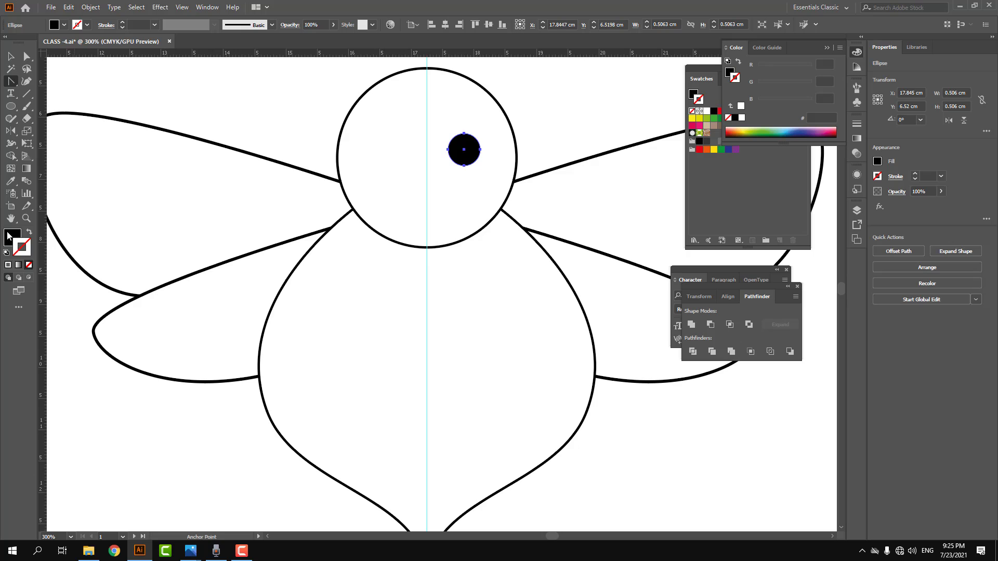
{"action": "left_click", "coordinate": [8, 237]}
{"action": "key", "text": "v"}
{"action": "left_click", "coordinate": [567, 119]}
Draw a highlight circle about 0.12 cm in diameter inside the black eye and fill it white.
{"action": "left_click_drag", "start_coordinate": [454, 153], "coordinate": [493, 153]}
{"action": "left_click_drag", "start_coordinate": [493, 152], "coordinate": [378, 212]}
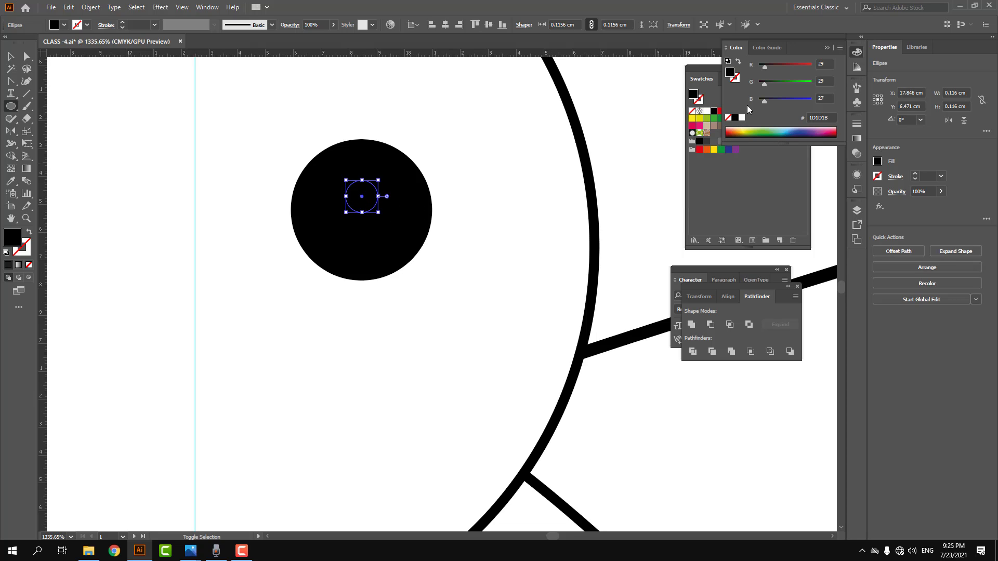
{"action": "left_click", "coordinate": [742, 117]}
{"action": "key", "text": "v"}
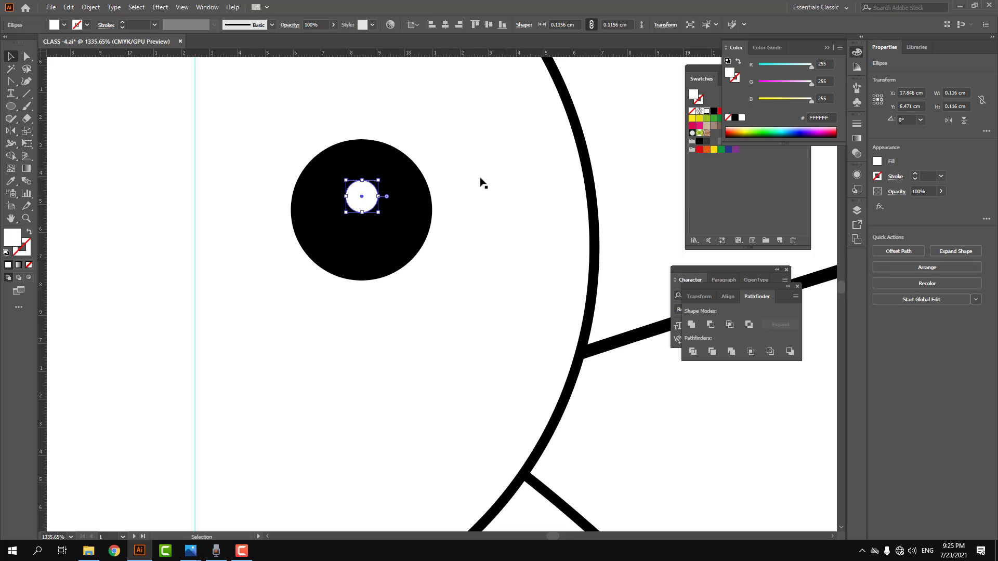
Add a second white highlight about 0.06 cm in diameter to the lower right of the first and group both with the eye.
{"action": "left_click_drag", "start_coordinate": [364, 201], "coordinate": [395, 218]}
{"action": "left_click", "coordinate": [349, 191], "text": "shift"}
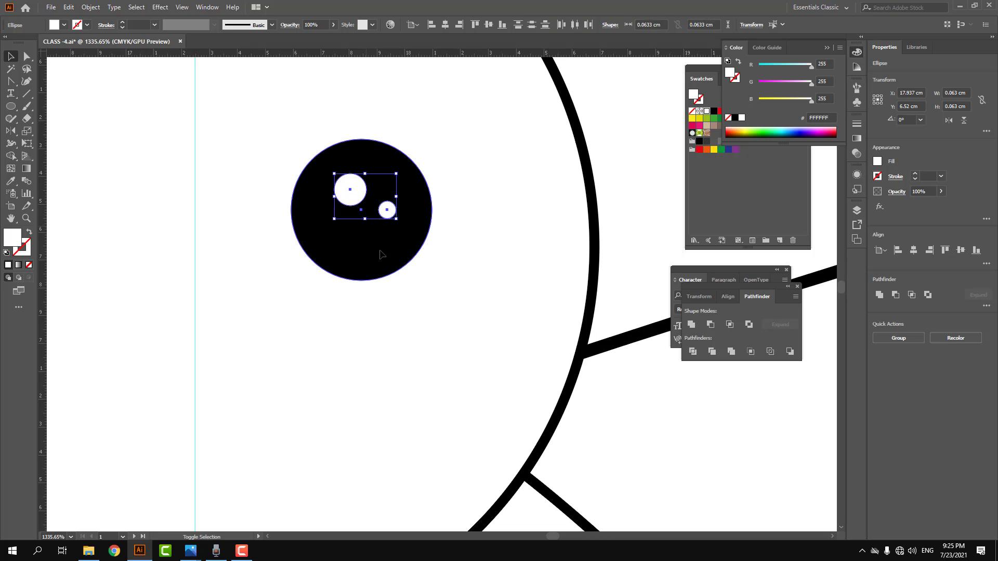
{"action": "left_click", "coordinate": [382, 256], "text": "shift"}
{"action": "key", "text": "ctrl+g"}
Duplicate the eye group straight across to the left side of the guide and move both eyes higher on the head.
{"action": "left_click", "coordinate": [394, 276], "text": "ctrl+alt"}
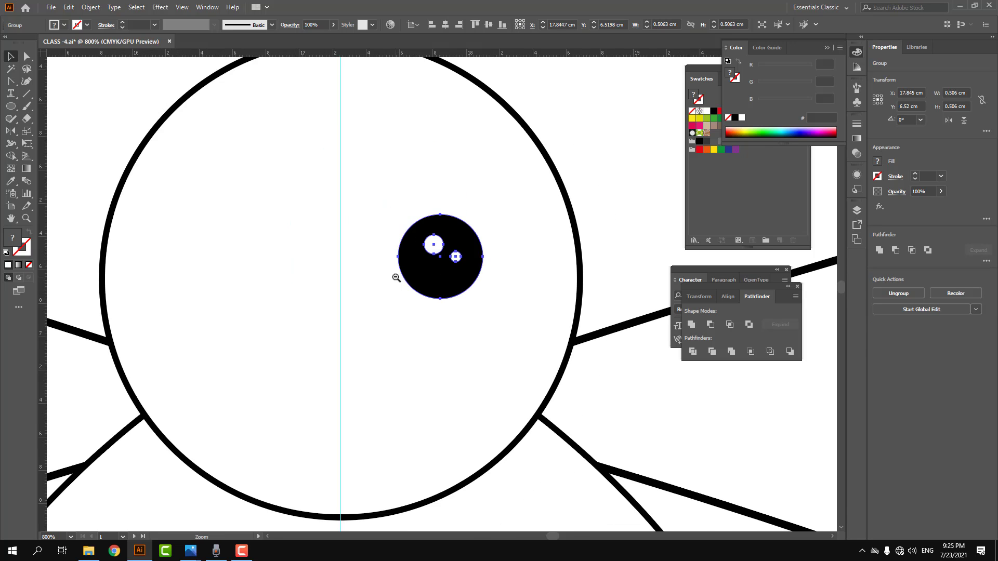
{"action": "left_click_drag", "start_coordinate": [474, 289], "coordinate": [334, 289]}
{"action": "left_click", "coordinate": [438, 287], "text": "shift"}
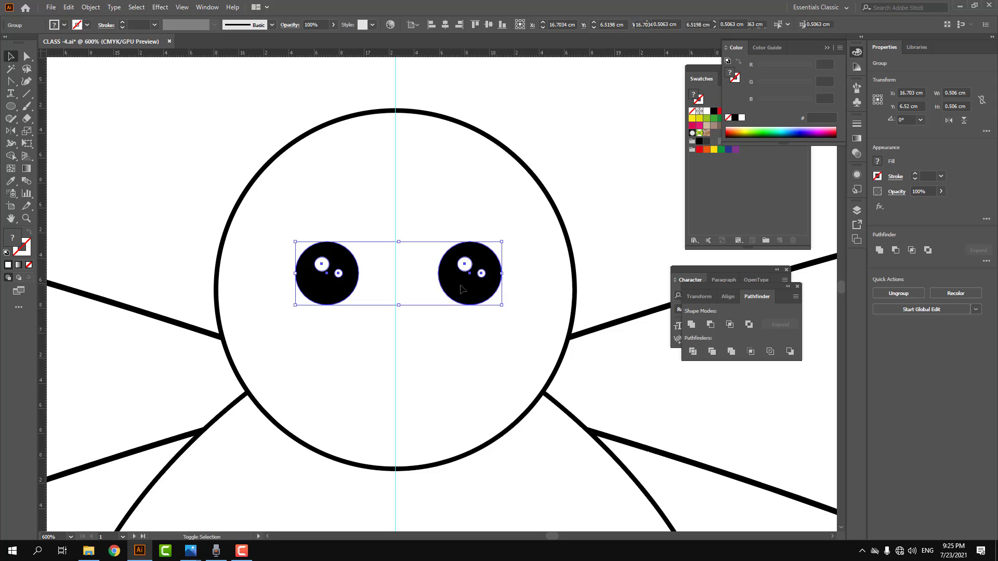
{"action": "left_click_drag", "start_coordinate": [459, 286], "coordinate": [458, 252]}
{"action": "left_click", "coordinate": [590, 192]}
Draw a curved smile below the eyes with the Pen tool and give it no fill and a black stroke.
{"action": "left_click_drag", "start_coordinate": [591, 192], "coordinate": [605, 123]}
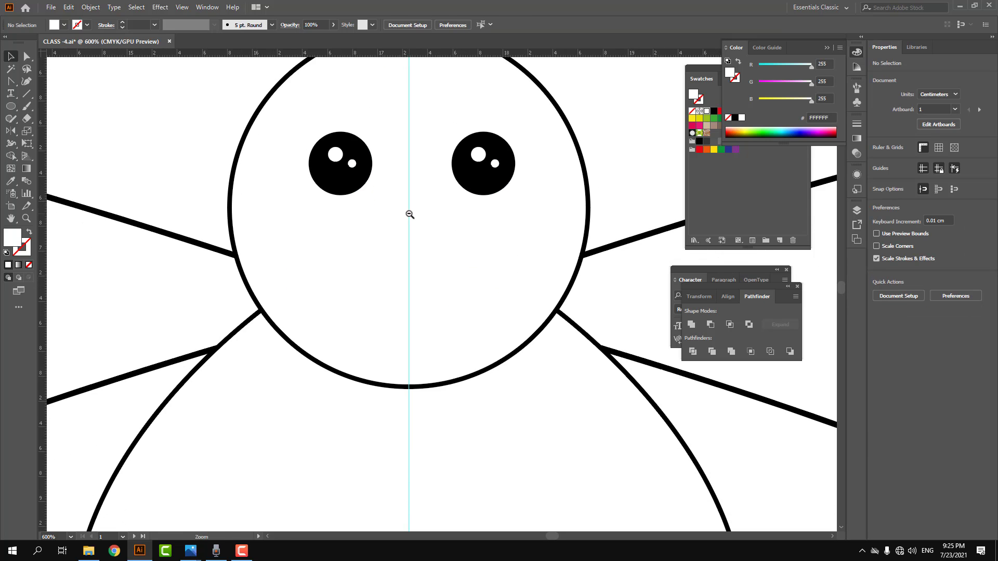
{"action": "key", "text": "ctrl+minus"}
{"action": "key", "text": "p"}
{"action": "left_click", "coordinate": [371, 230]}
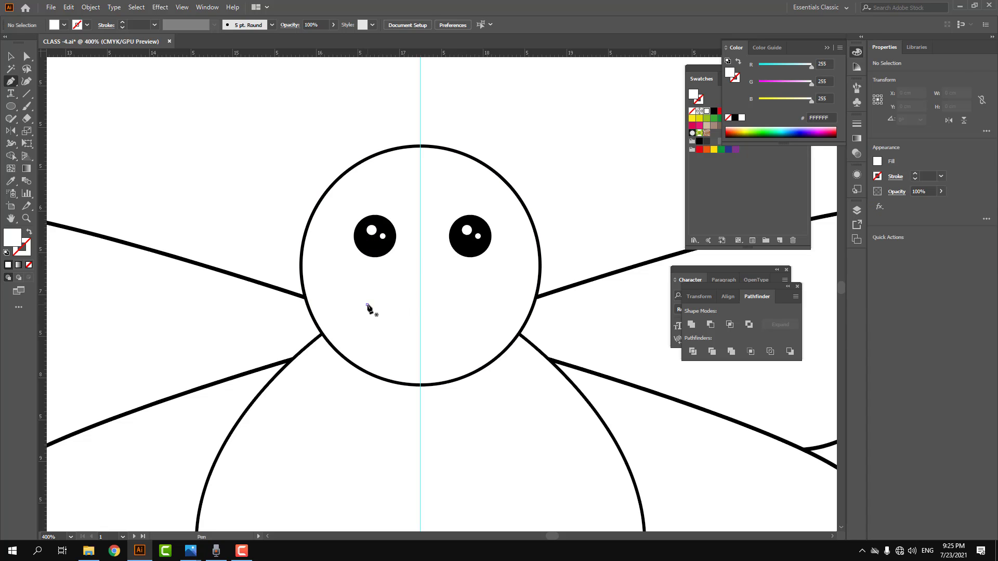
{"action": "left_click", "coordinate": [368, 305]}
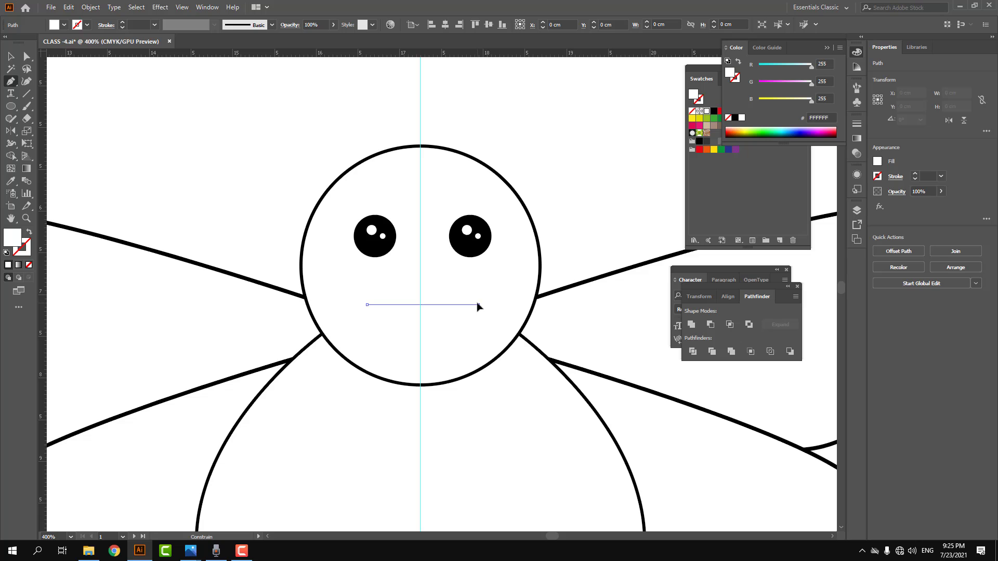
{"action": "left_click_drag", "start_coordinate": [478, 306], "coordinate": [534, 250]}
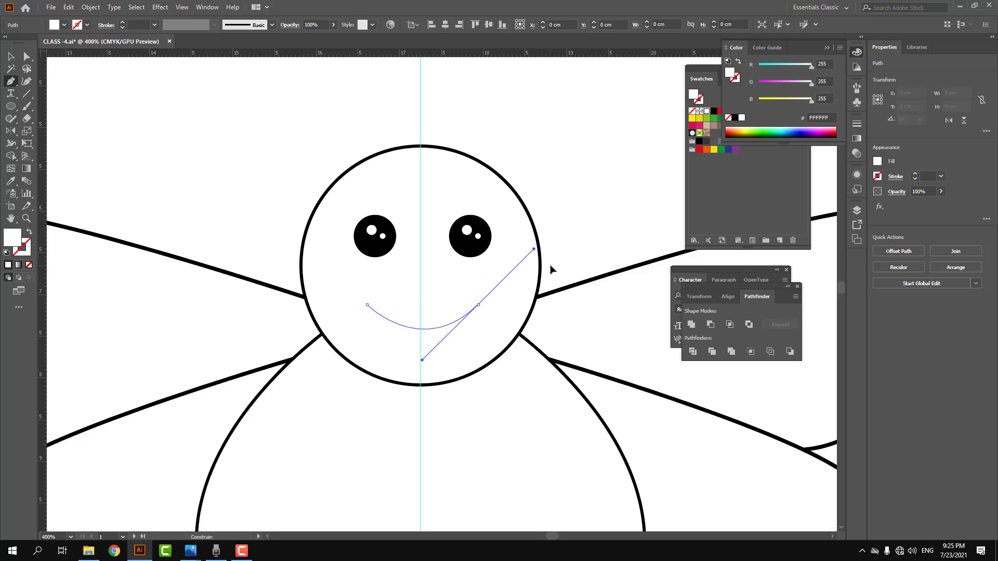
{"action": "left_click", "coordinate": [479, 306]}
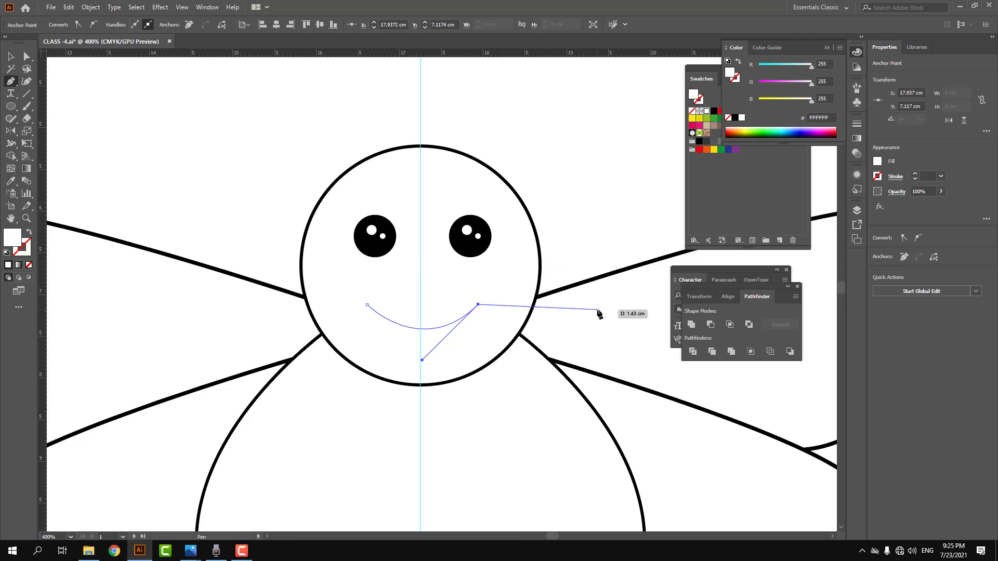
{"action": "left_click", "coordinate": [730, 119]}
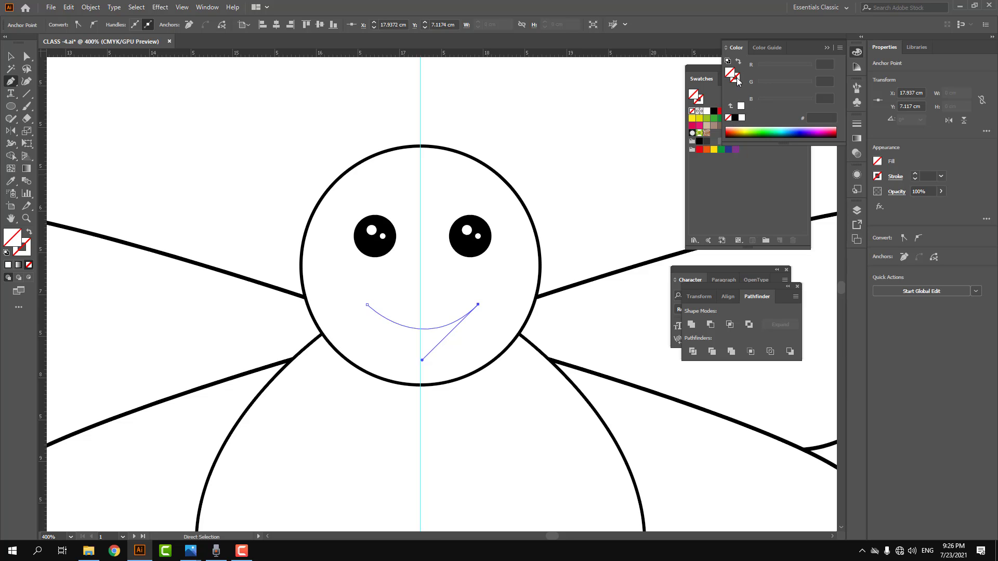
{"action": "left_click", "coordinate": [735, 118]}
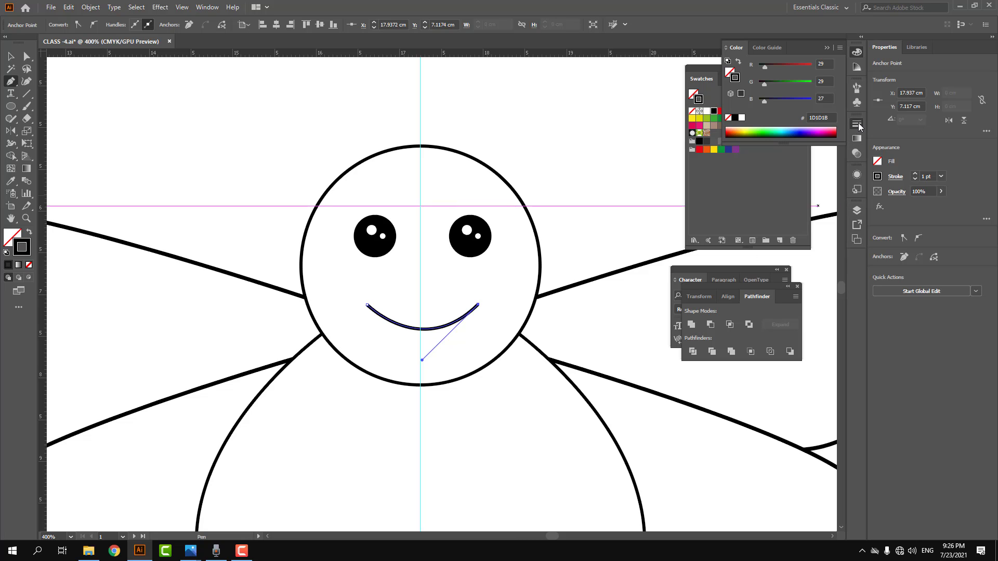
Apply the Arrow 27 arrowhead to both ends of the smile stroke and deselect it.
{"action": "left_click", "coordinate": [857, 125]}
{"action": "left_click", "coordinate": [770, 235]}
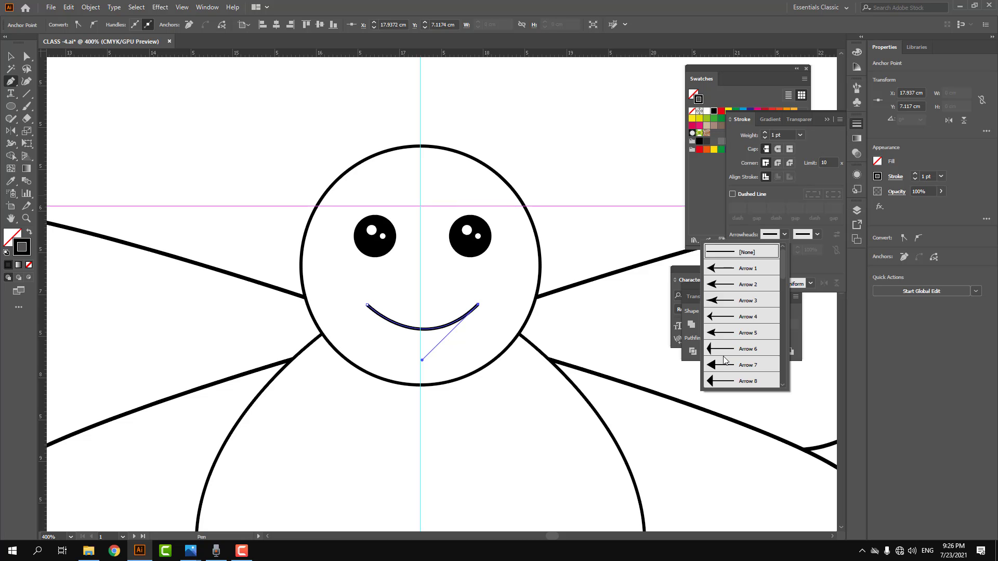
{"action": "scroll", "coordinate": [725, 360], "scroll_direction": "down", "scroll_amount": 8}
{"action": "left_click", "coordinate": [727, 301]}
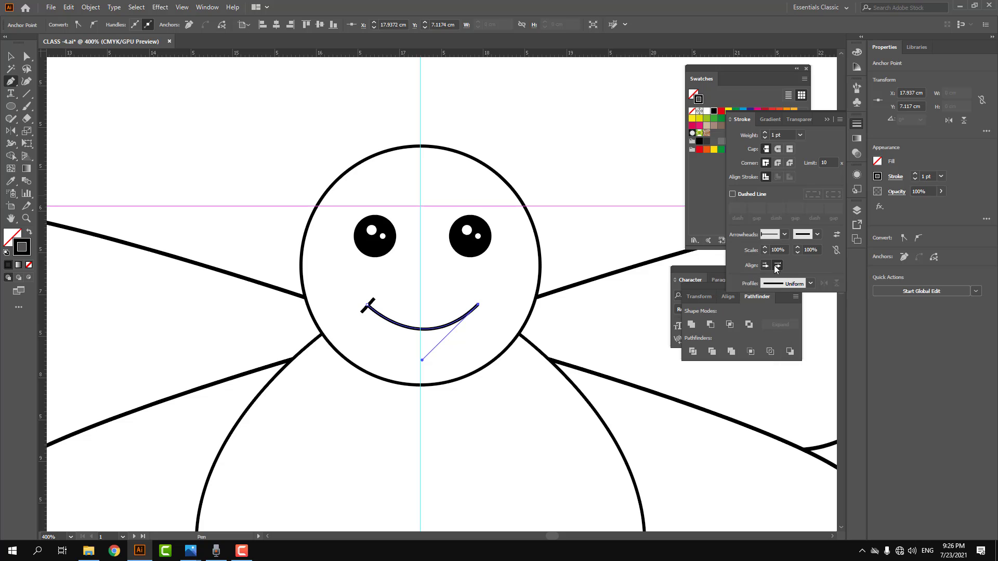
{"action": "left_click", "coordinate": [803, 236]}
{"action": "scroll", "coordinate": [778, 329], "scroll_direction": "down", "scroll_amount": 9}
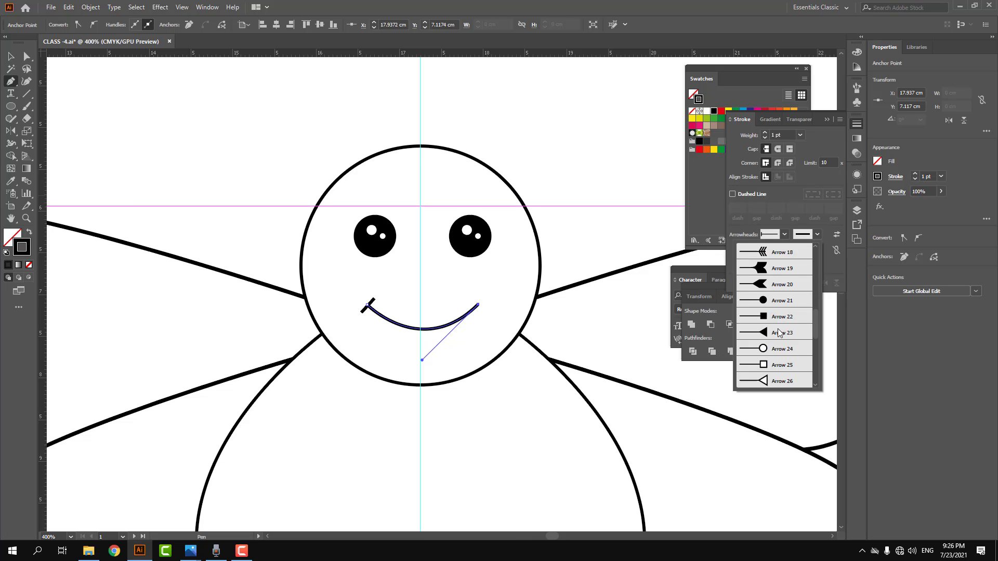
{"action": "scroll", "coordinate": [777, 335], "scroll_direction": "up", "scroll_amount": 1}
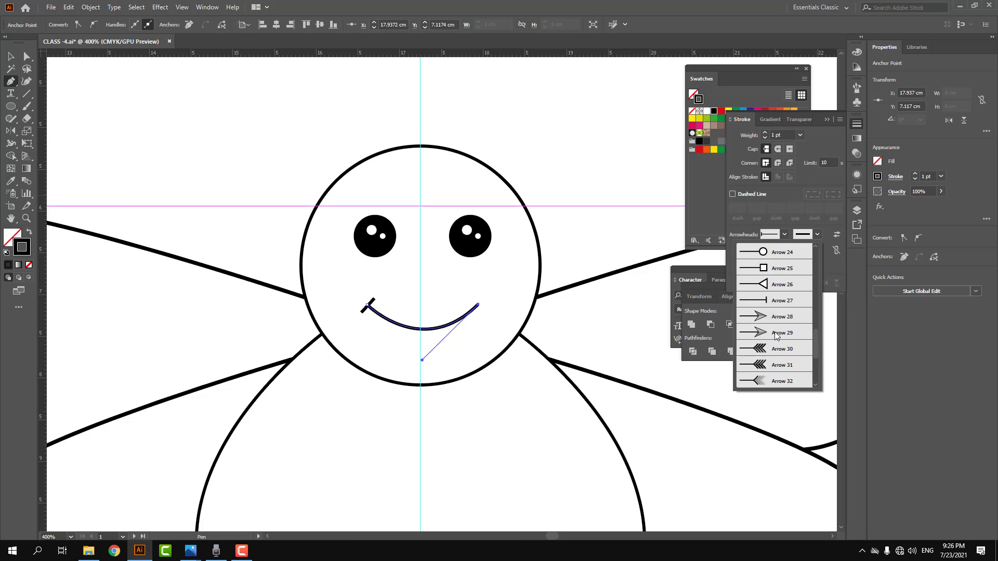
{"action": "left_click", "coordinate": [771, 301]}
{"action": "key", "text": "b"}
{"action": "key", "text": "v"}
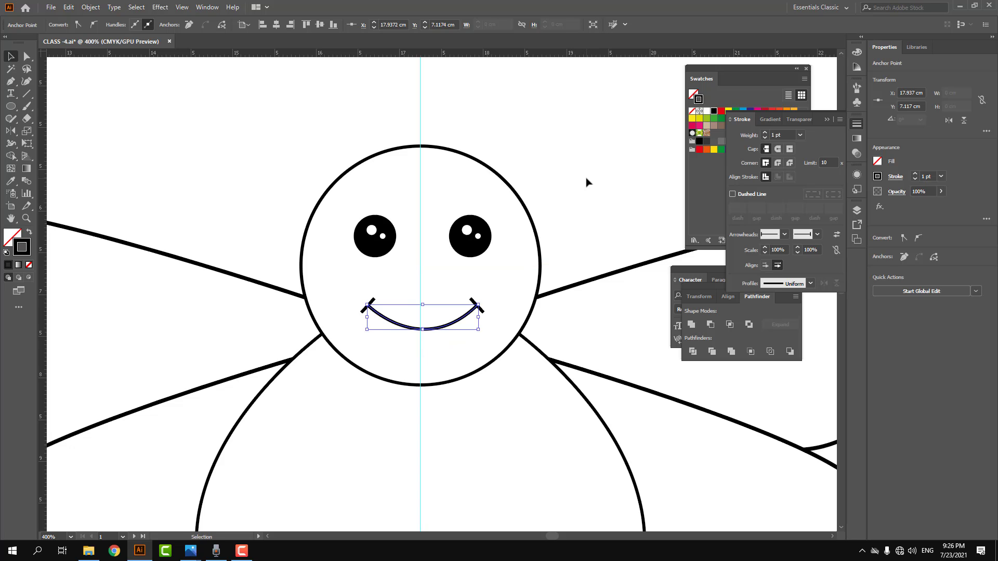
{"action": "left_click", "coordinate": [586, 182]}
Draw a curled antenna about 0.6 by 1.03 cm with the Pen tool, rising from the top of the head right of the guide.
{"action": "scroll", "coordinate": [430, 354], "scroll_direction": "down", "scroll_amount": 2}
{"action": "left_click_drag", "start_coordinate": [516, 390], "coordinate": [485, 357]}
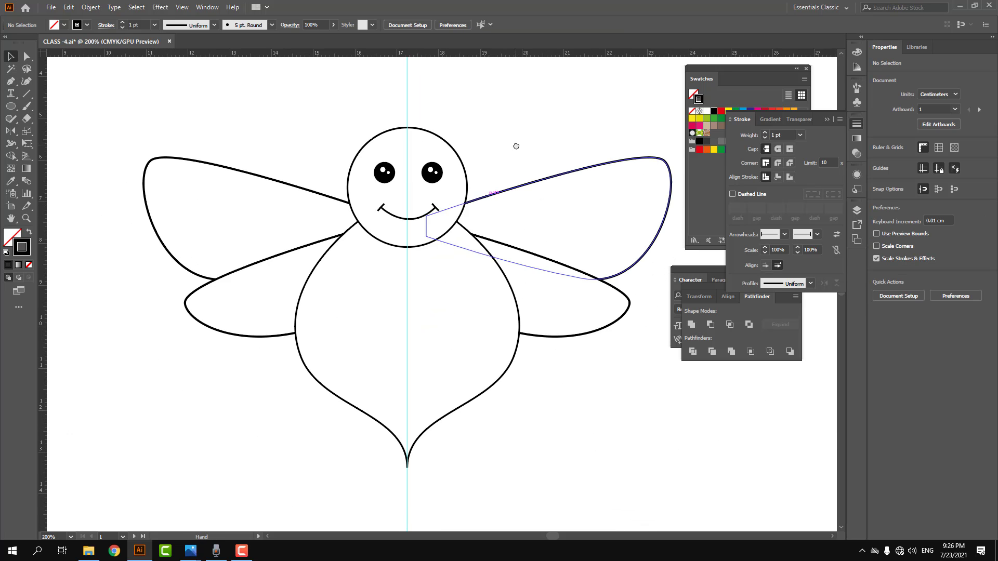
{"action": "left_click_drag", "start_coordinate": [515, 147], "coordinate": [537, 180]}
{"action": "key", "text": "p"}
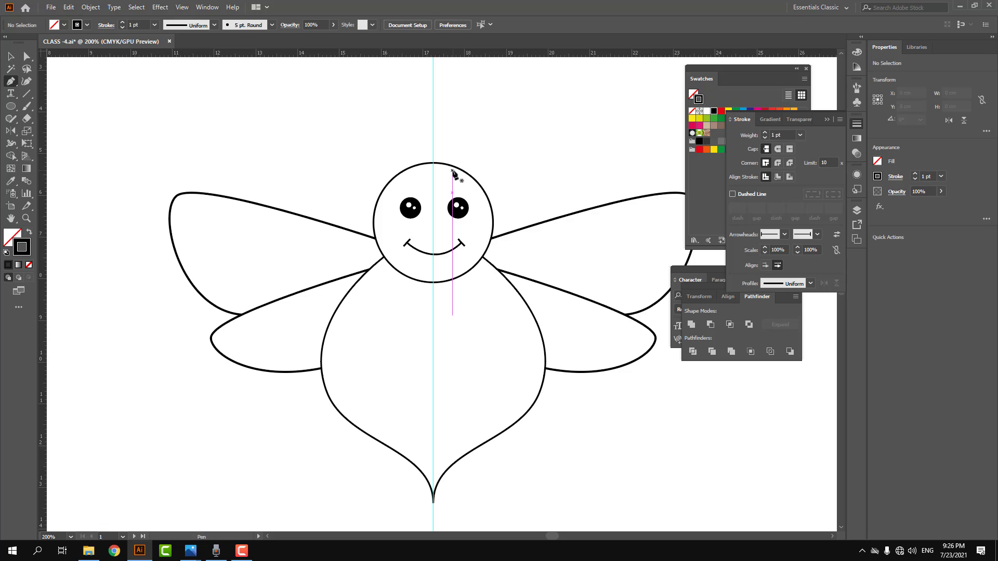
{"action": "left_click_drag", "start_coordinate": [453, 172], "coordinate": [469, 135]}
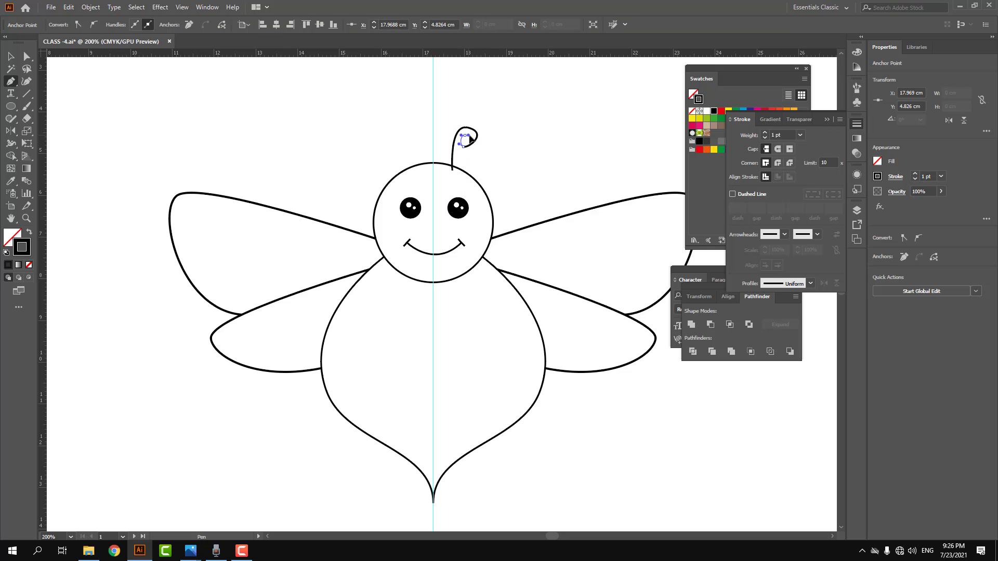
{"action": "left_click", "coordinate": [497, 128], "text": "ctrl"}
Place a mirrored copy of the antenna on the left side of the head.
{"action": "left_click_drag", "start_coordinate": [474, 148], "coordinate": [401, 152]}
{"action": "key", "text": "o"}
{"action": "key", "text": "v"}
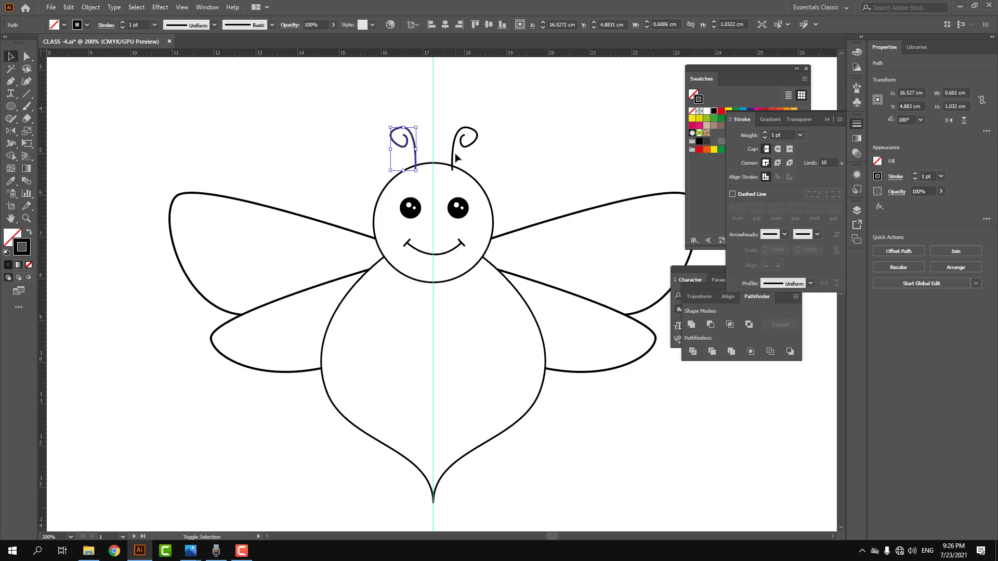
Group the two antennae, send them behind the head and deselect them.
{"action": "left_click", "coordinate": [454, 157], "text": "shift"}
{"action": "key", "text": "ctrl+g"}
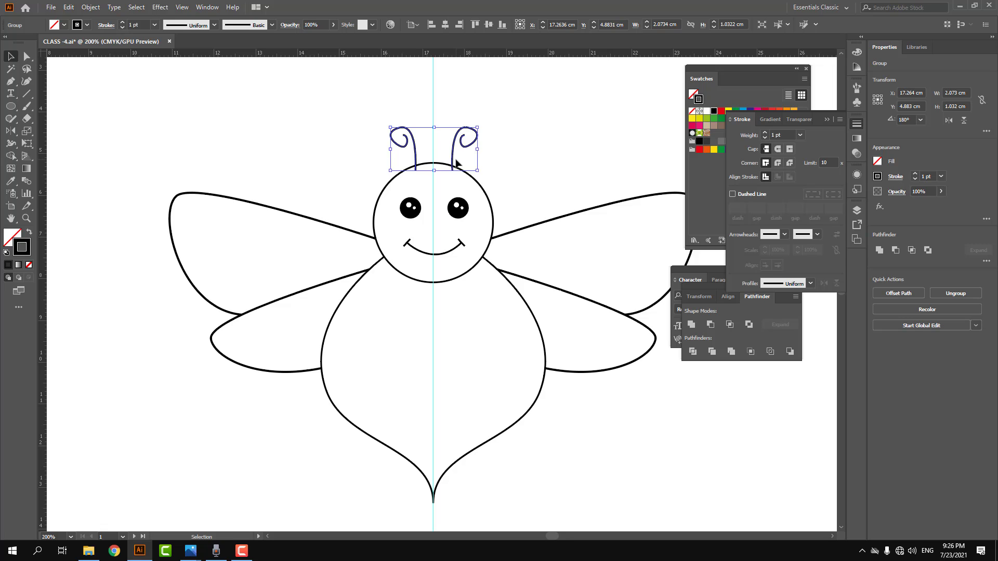
{"action": "key", "text": "ctrl"}
{"action": "left_click", "coordinate": [517, 156]}
Draw the downward-bowed top edge of a body stripe with the Pen tool, spanning about 4.82 cm between the body's side outlines.
{"action": "left_click_drag", "start_coordinate": [512, 170], "coordinate": [487, 152]}
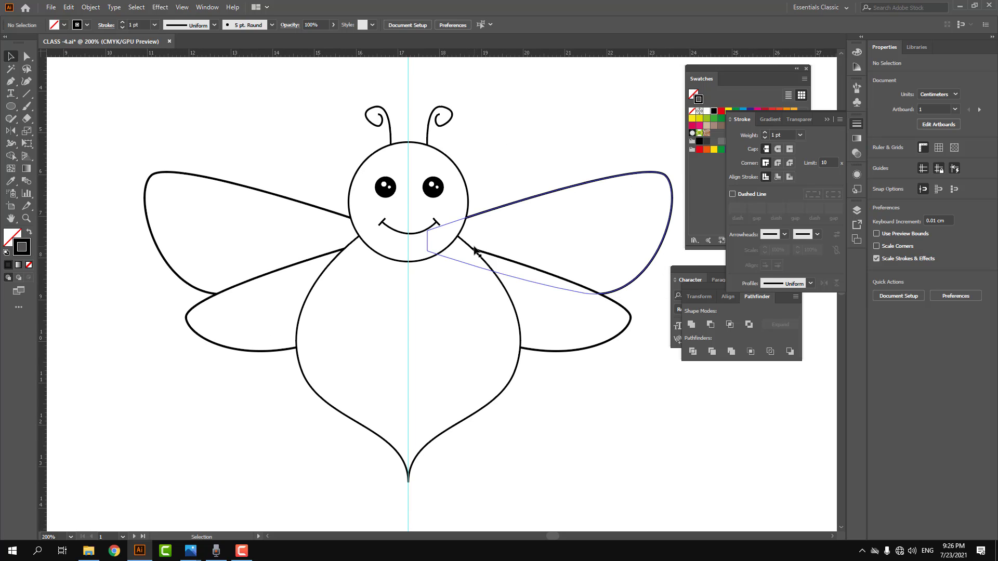
{"action": "key", "text": "p"}
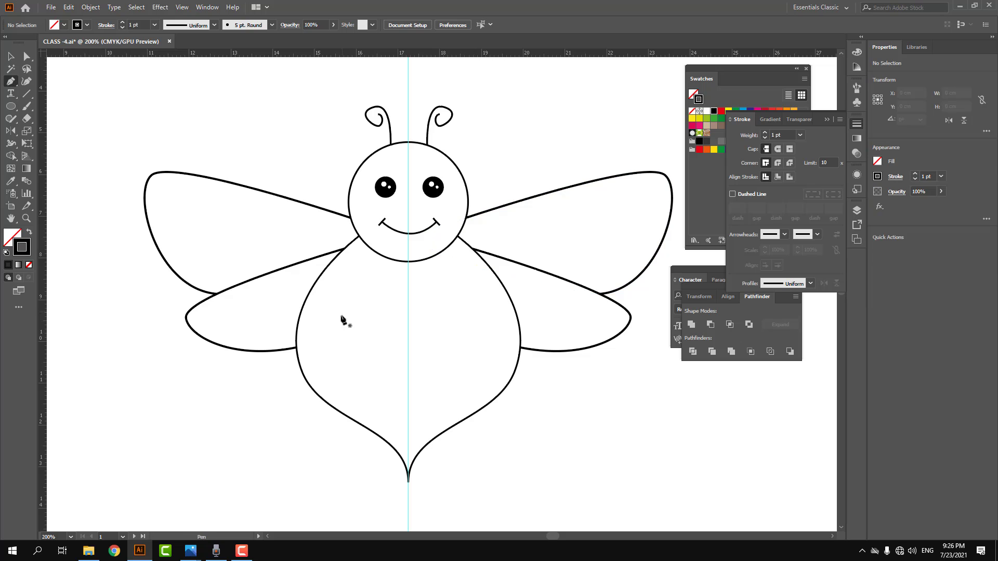
{"action": "left_click", "coordinate": [309, 297]}
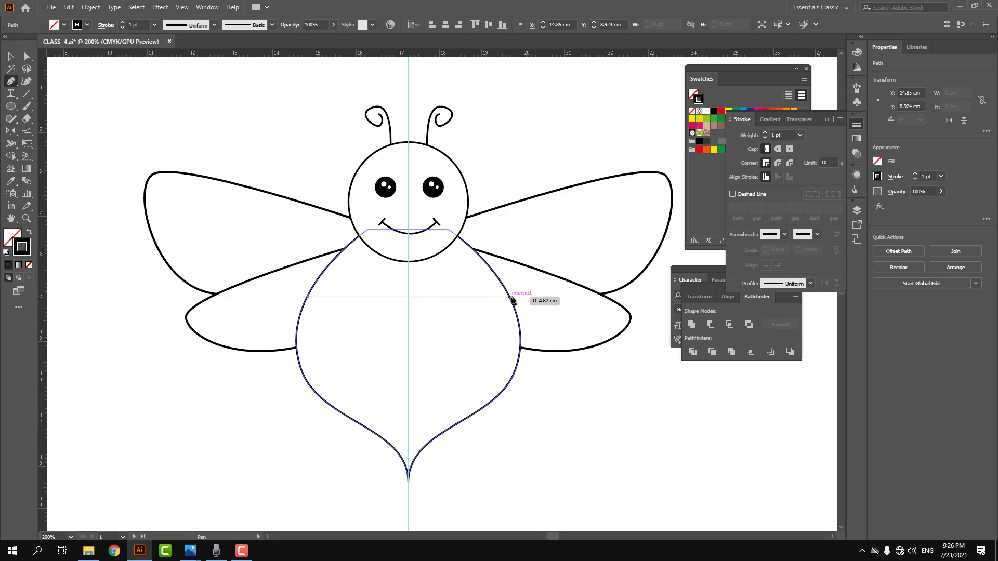
{"action": "left_click_drag", "start_coordinate": [511, 297], "coordinate": [620, 247]}
{"action": "left_click", "coordinate": [510, 297], "text": "alt"}
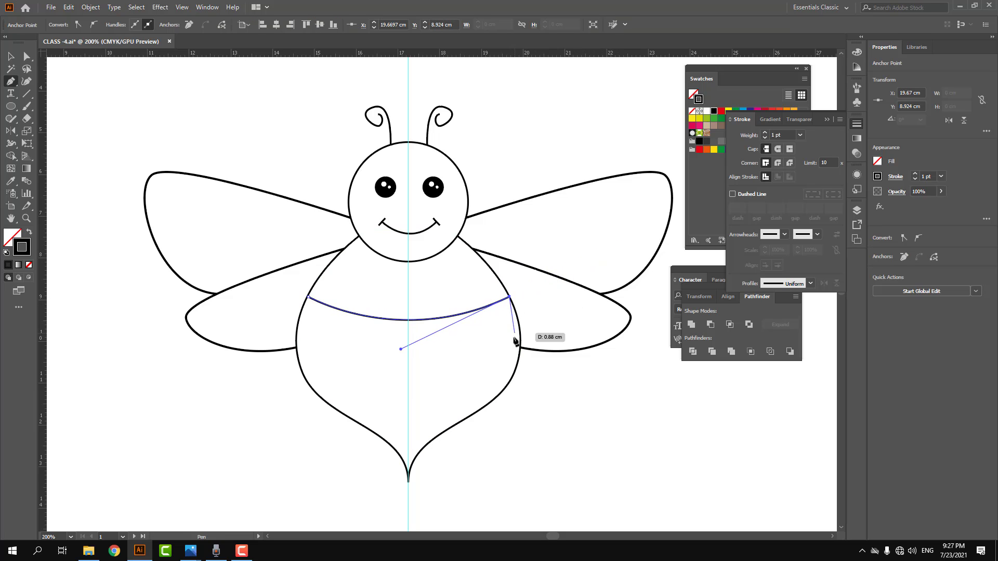
Close the stripe along the body's sides with a matching curved lower edge and fill it black with no stroke.
{"action": "left_click", "coordinate": [522, 345], "text": "ctrl"}
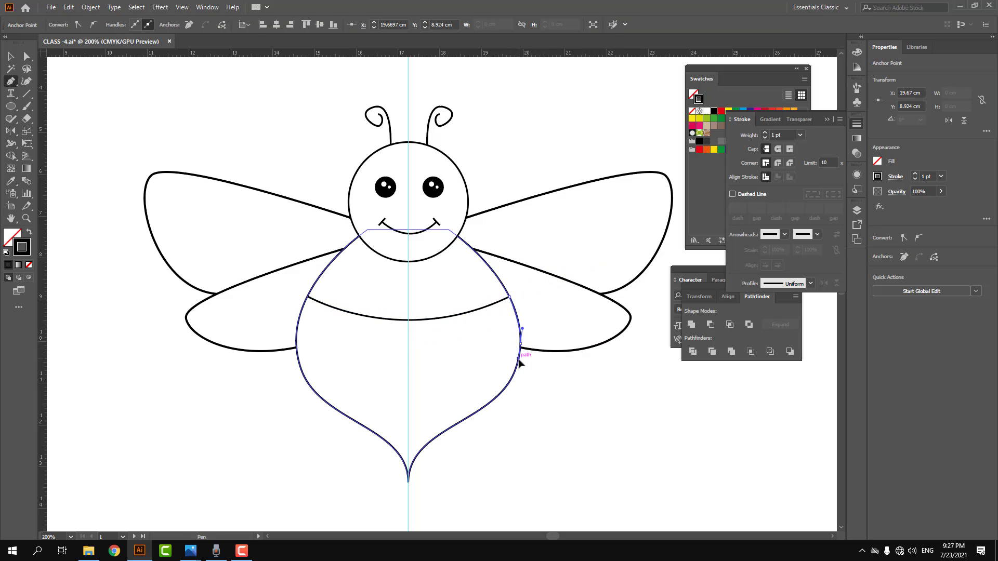
{"action": "left_click", "coordinate": [521, 344]}
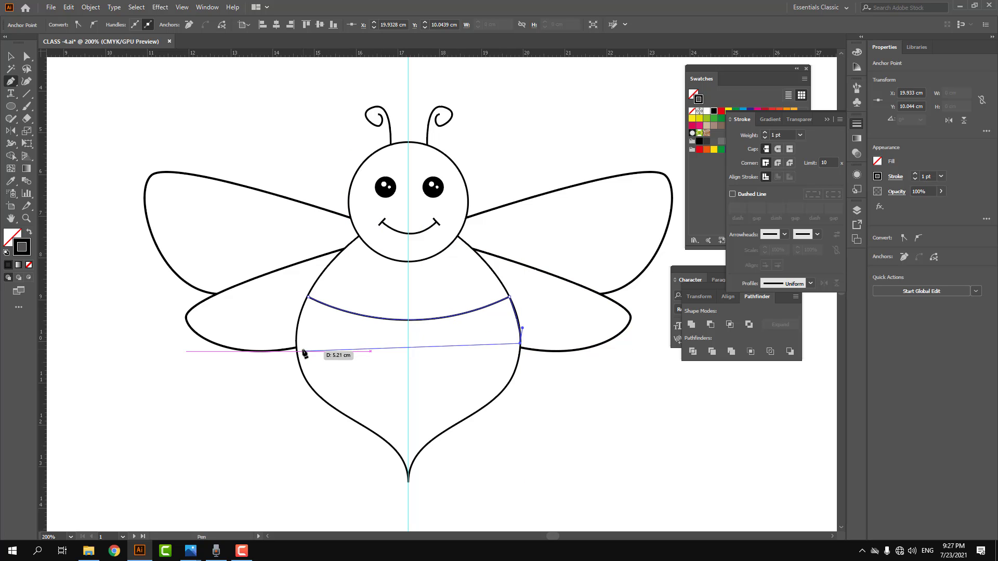
{"action": "left_click_drag", "start_coordinate": [297, 348], "coordinate": [158, 303]}
{"action": "mouse_move", "coordinate": [296, 348]}
{"action": "left_mouse_down"}
{"action": "mouse_move", "coordinate": [283, 225]}
{"action": "mouse_move", "coordinate": [307, 213]}
{"action": "mouse_move", "coordinate": [274, 260]}
{"action": "mouse_move", "coordinate": [304, 349]}
{"action": "left_mouse_up"}
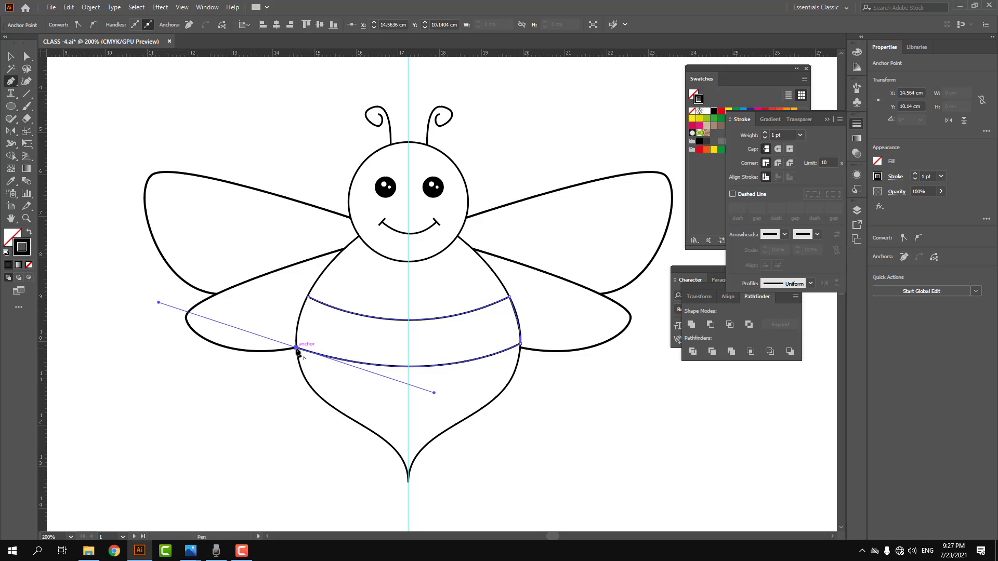
{"action": "left_click_drag", "start_coordinate": [309, 297], "coordinate": [321, 281]}
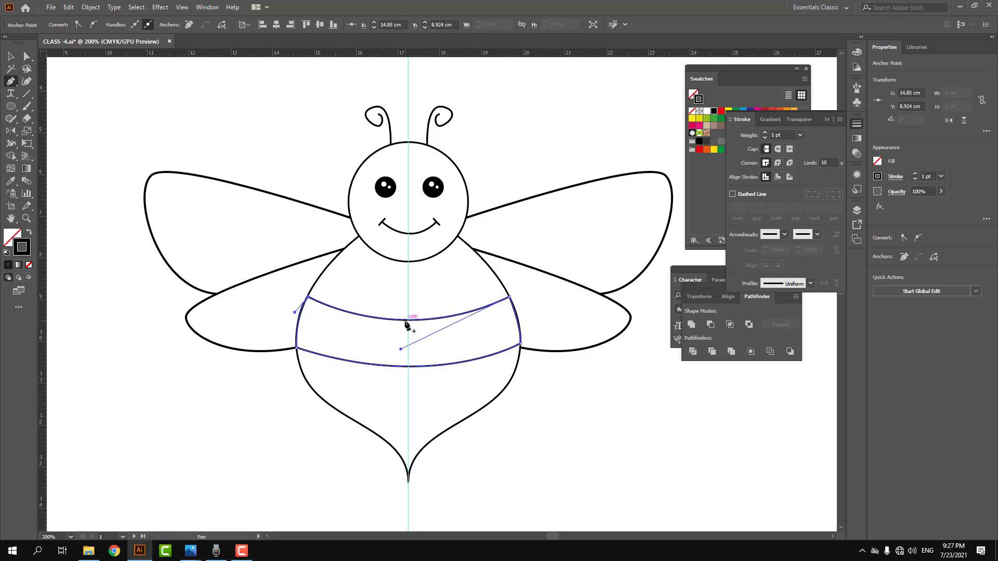
{"action": "left_click", "coordinate": [29, 233]}
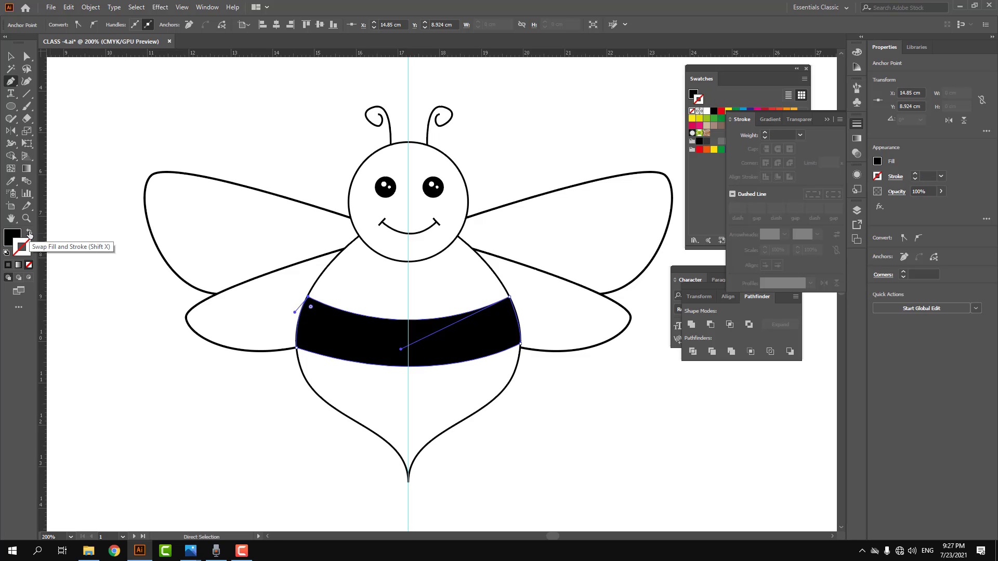
Draw the downward-bowed upper edge of the tail stripe with the Pen tool, spanning about 4 cm between the lower body outlines.
{"action": "left_click", "coordinate": [568, 416], "text": "ctrl"}
{"action": "scroll", "coordinate": [479, 330], "scroll_direction": "down", "scroll_amount": 2}
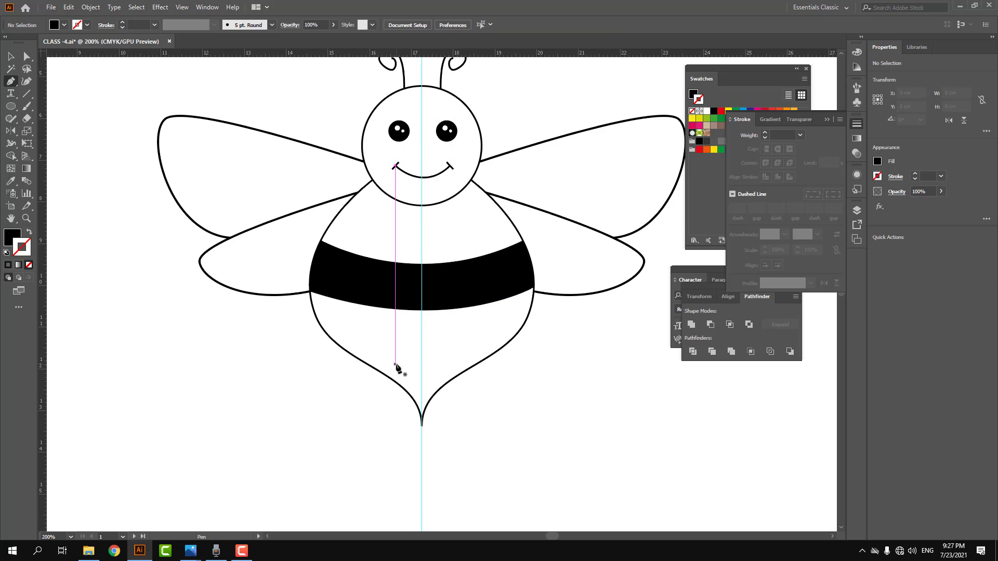
{"action": "left_click", "coordinate": [340, 346]}
{"action": "left_click_drag", "start_coordinate": [507, 343], "coordinate": [580, 315]}
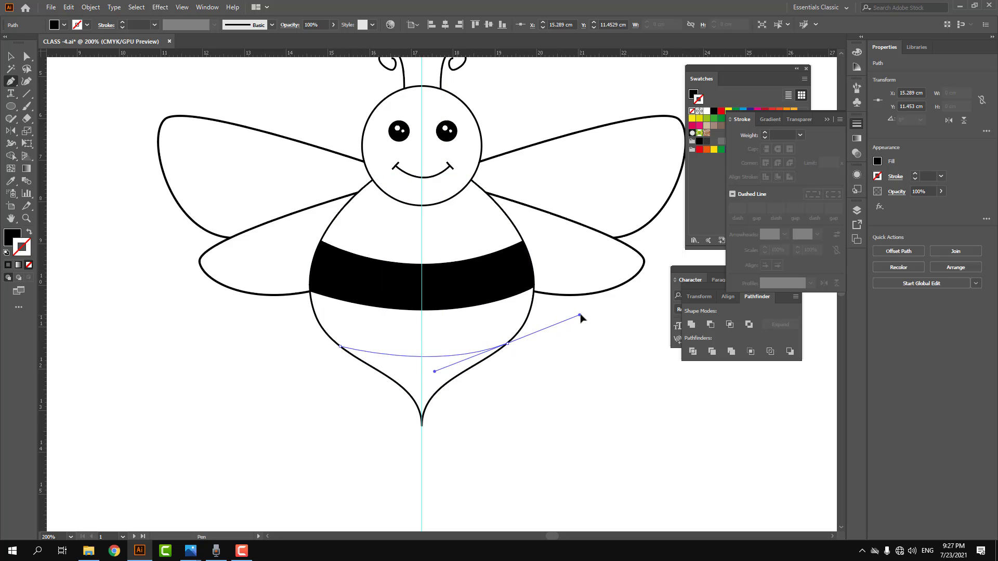
{"action": "left_click", "coordinate": [507, 344]}
Close the tail shape along both sides of the pointed stinger, fill it black with no stroke and deselect it.
{"action": "left_click_drag", "start_coordinate": [449, 381], "coordinate": [440, 385]}
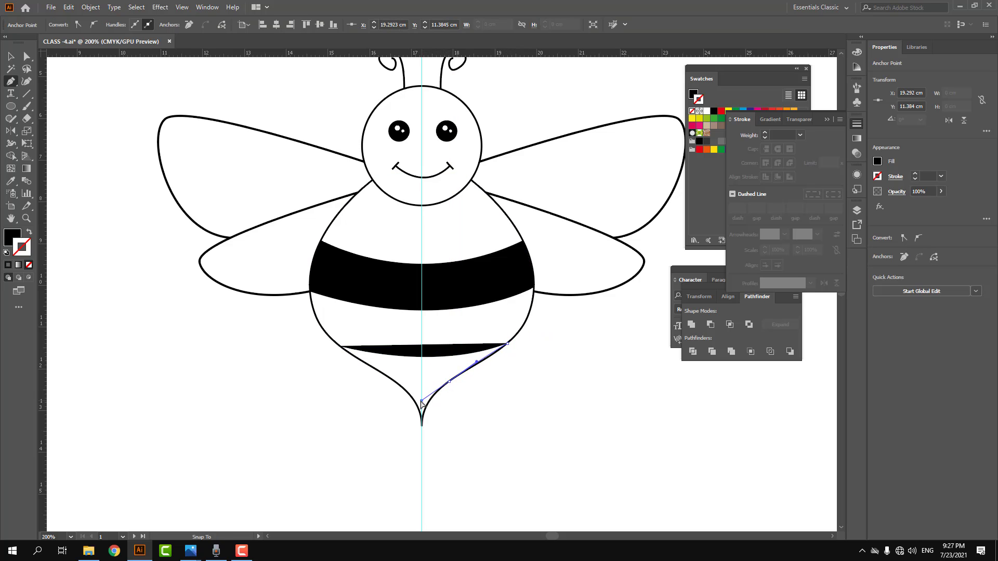
{"action": "mouse_move", "coordinate": [422, 403]}
{"action": "left_mouse_down"}
{"action": "mouse_move", "coordinate": [490, 392]}
{"action": "mouse_move", "coordinate": [446, 383]}
{"action": "mouse_move", "coordinate": [422, 444]}
{"action": "mouse_move", "coordinate": [419, 412]}
{"action": "mouse_move", "coordinate": [404, 407]}
{"action": "mouse_move", "coordinate": [401, 390]}
{"action": "left_mouse_up"}
{"action": "key", "text": "shift+x"}
{"action": "mouse_move", "coordinate": [400, 385]}
{"action": "left_mouse_down"}
{"action": "mouse_move", "coordinate": [378, 381]}
{"action": "mouse_move", "coordinate": [339, 346]}
{"action": "left_mouse_up"}
{"action": "left_click", "coordinate": [400, 385]}
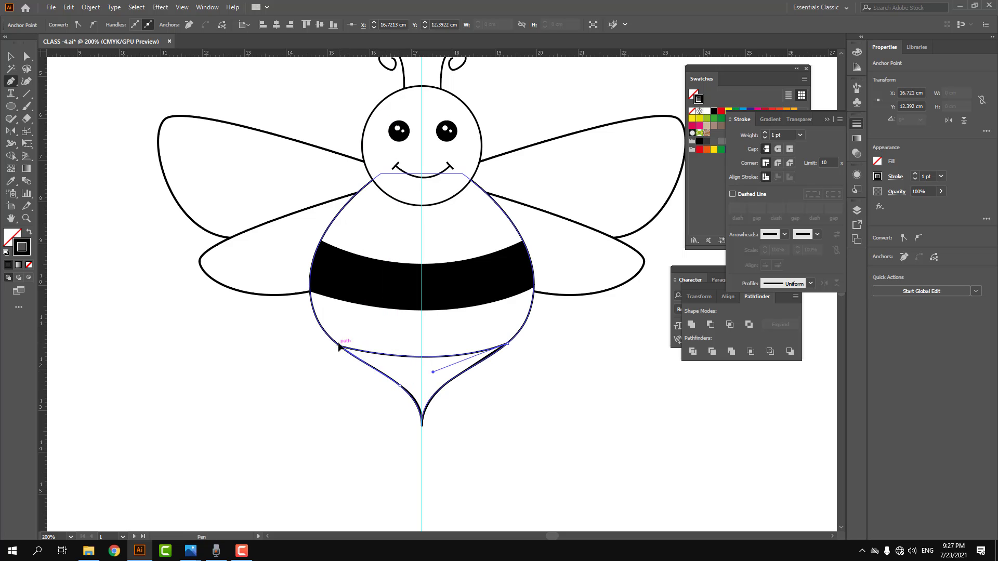
{"action": "key", "text": "b"}
{"action": "key", "text": "shift+x"}
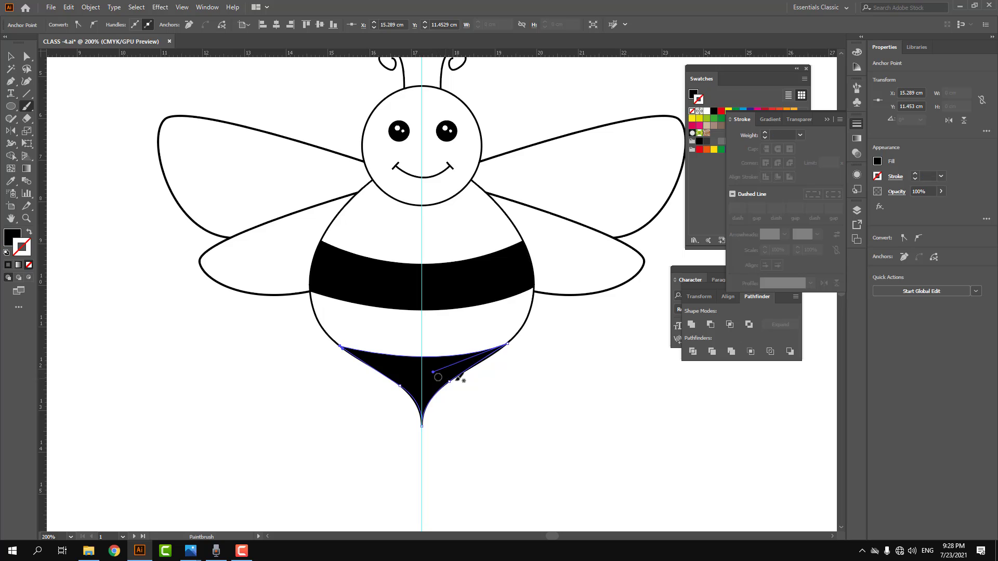
{"action": "key", "text": "v"}
{"action": "left_click", "coordinate": [554, 387]}
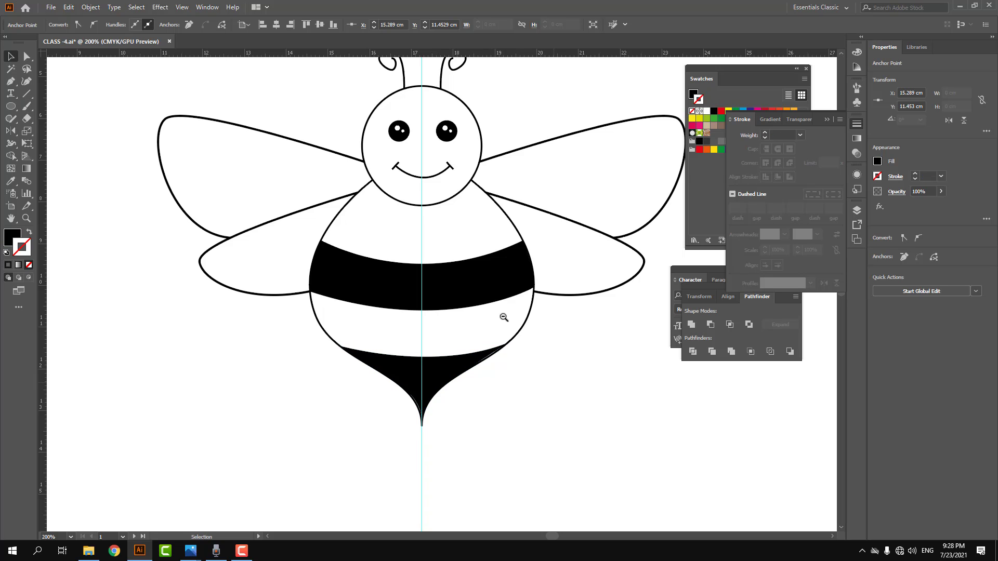
Group all parts of the bee, deselect the group and hide the guides.
{"action": "key", "text": "ctrl+minus"}
{"action": "scroll", "coordinate": [475, 284], "scroll_direction": "up", "scroll_amount": 2}
{"action": "left_click_drag", "start_coordinate": [205, 131], "coordinate": [656, 476]}
{"action": "key", "text": "ctrl+g"}
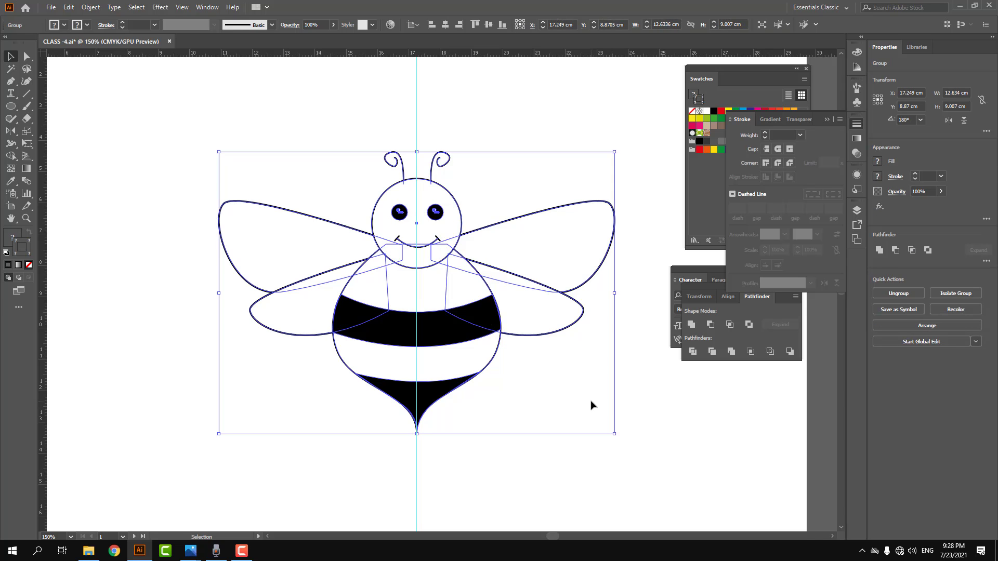
{"action": "left_click", "coordinate": [590, 405]}
{"action": "left_click_drag", "start_coordinate": [498, 160], "coordinate": [509, 182]}
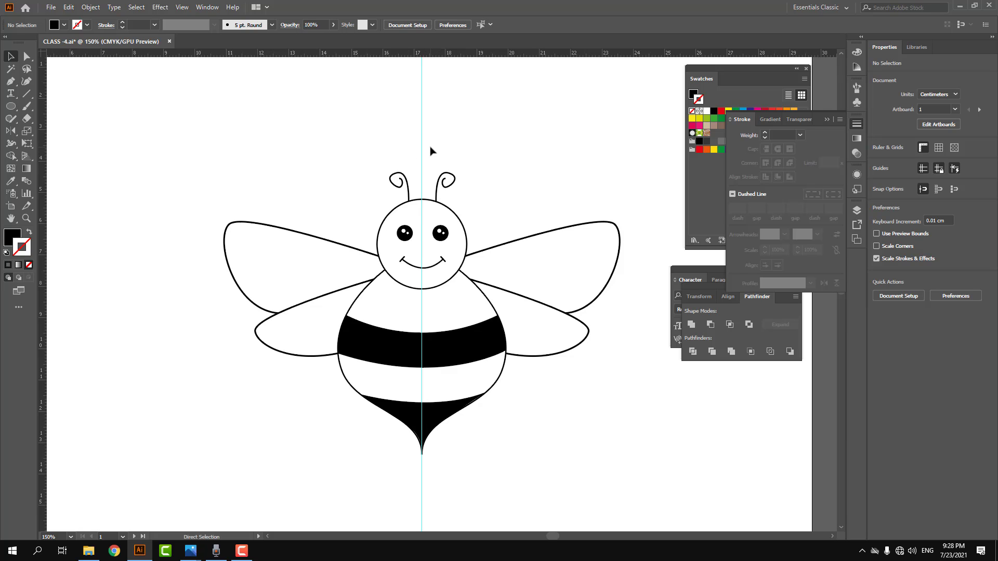
{"action": "key", "text": "ctrl+semicolon"}
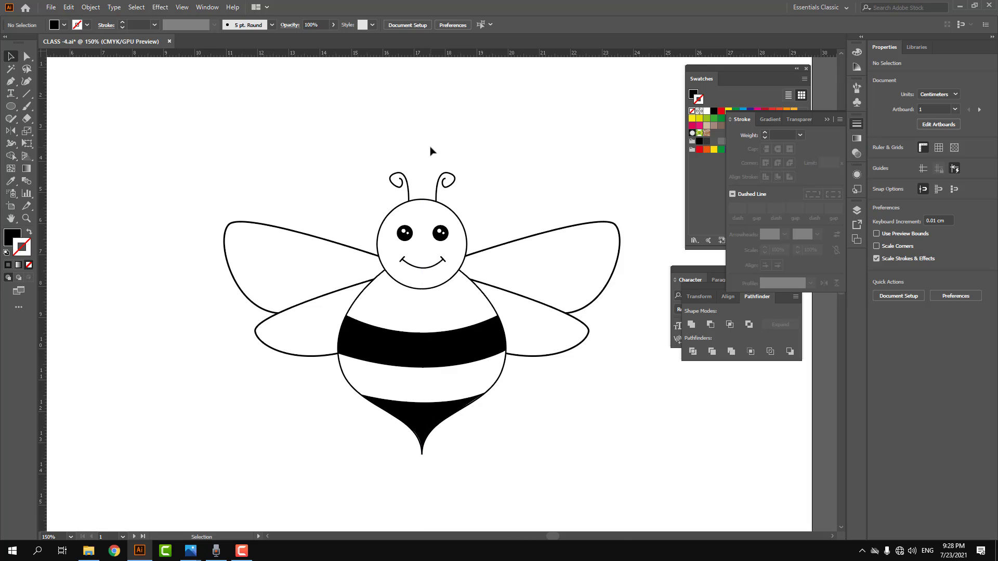
Move the grouped bee to the middle of the artboard and deselect it.
{"action": "left_click", "coordinate": [445, 302], "text": "ctrl+alt"}
{"action": "left_click", "coordinate": [463, 317], "text": "ctrl+alt"}
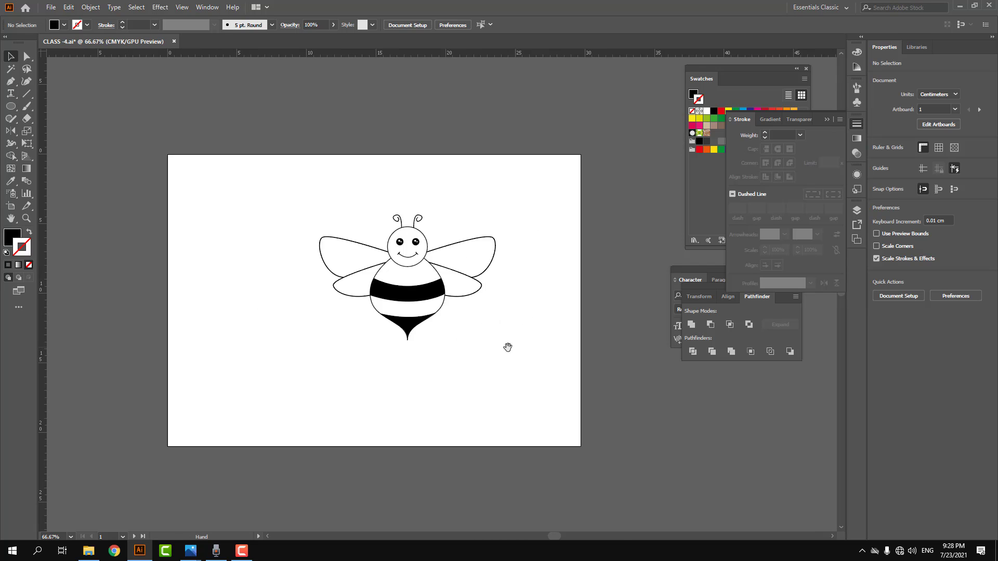
{"action": "left_click_drag", "start_coordinate": [245, 225], "coordinate": [525, 378]}
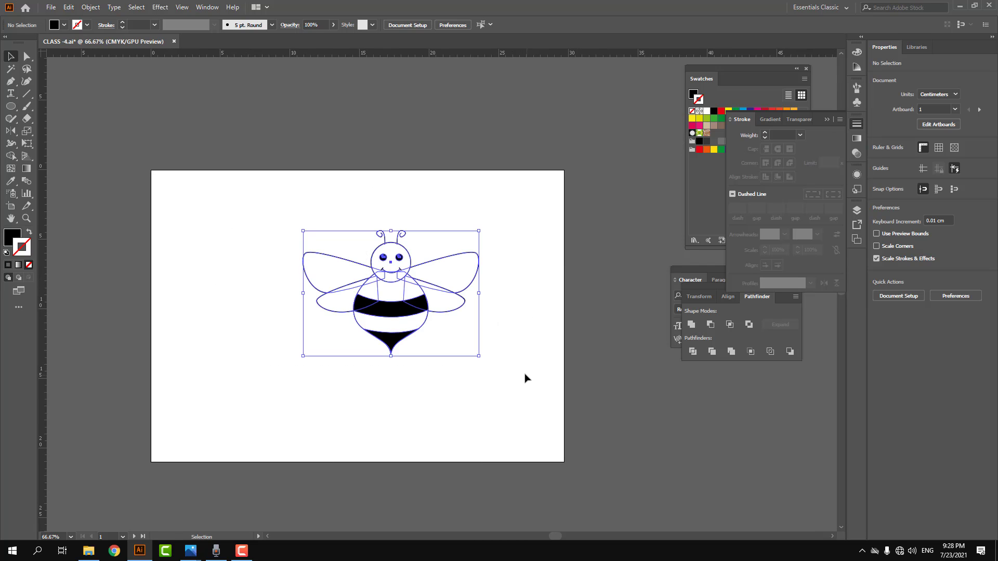
{"action": "left_click", "coordinate": [506, 341]}
{"action": "left_click_drag", "start_coordinate": [395, 316], "coordinate": [364, 323]}
{"action": "left_click", "coordinate": [407, 261]}
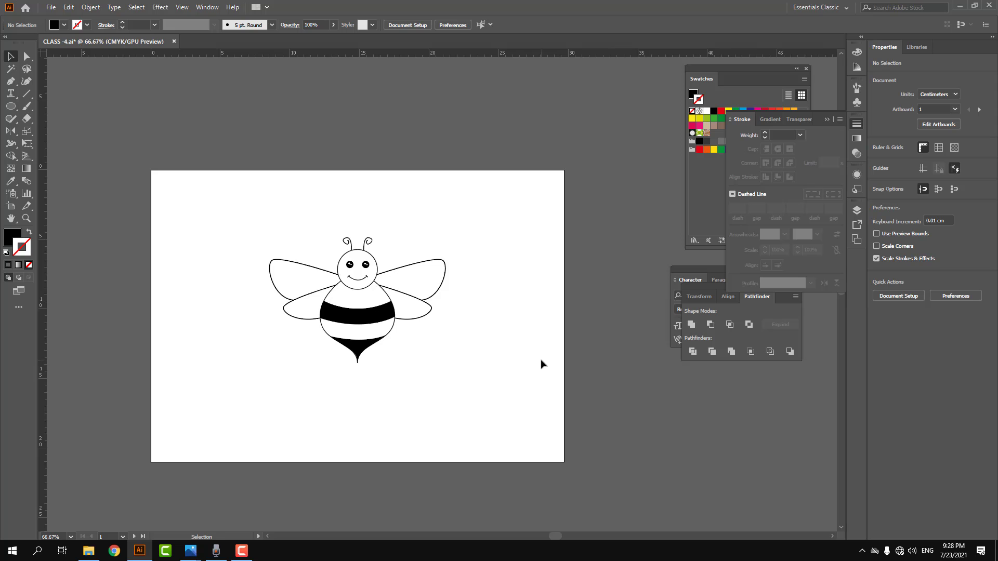
Go to the artboard with the red petal logo and activate the Pen tool.
{"action": "scroll", "coordinate": [568, 368], "scroll_direction": "right", "scroll_amount": 15}
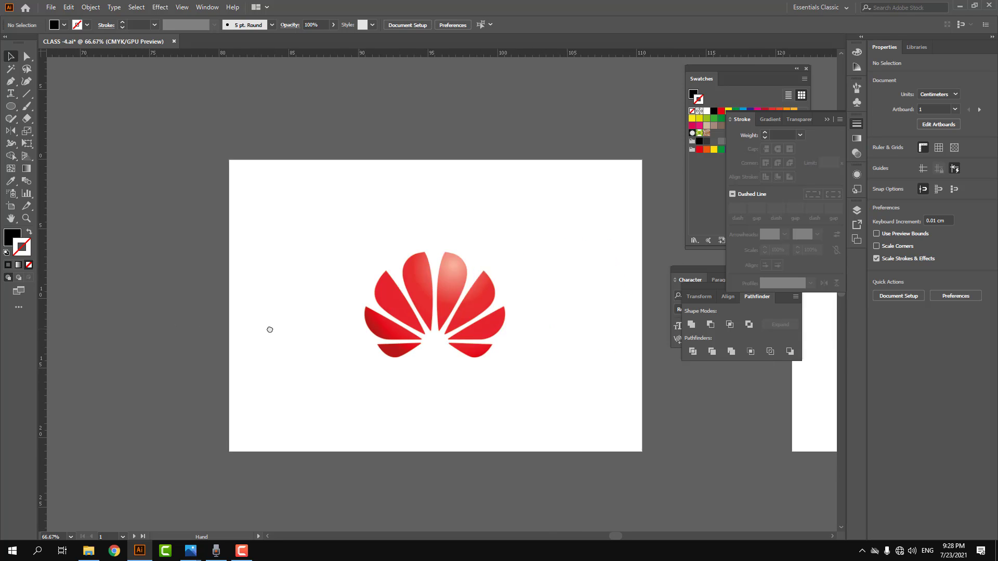
{"action": "left_click", "coordinate": [432, 291]}
{"action": "left_click_drag", "start_coordinate": [347, 337], "coordinate": [438, 360]}
{"action": "key", "text": "p"}
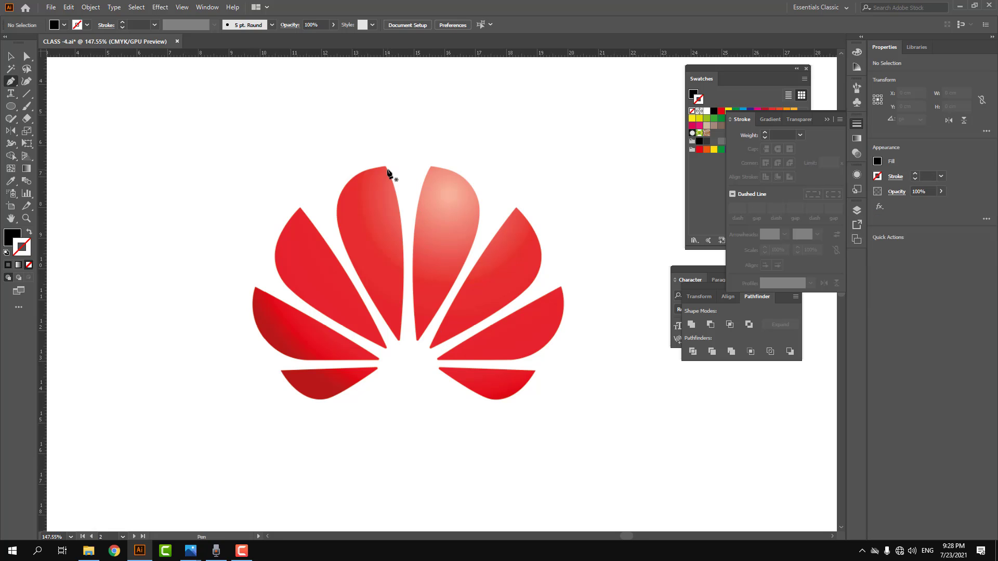
{"action": "left_click", "coordinate": [398, 341]}
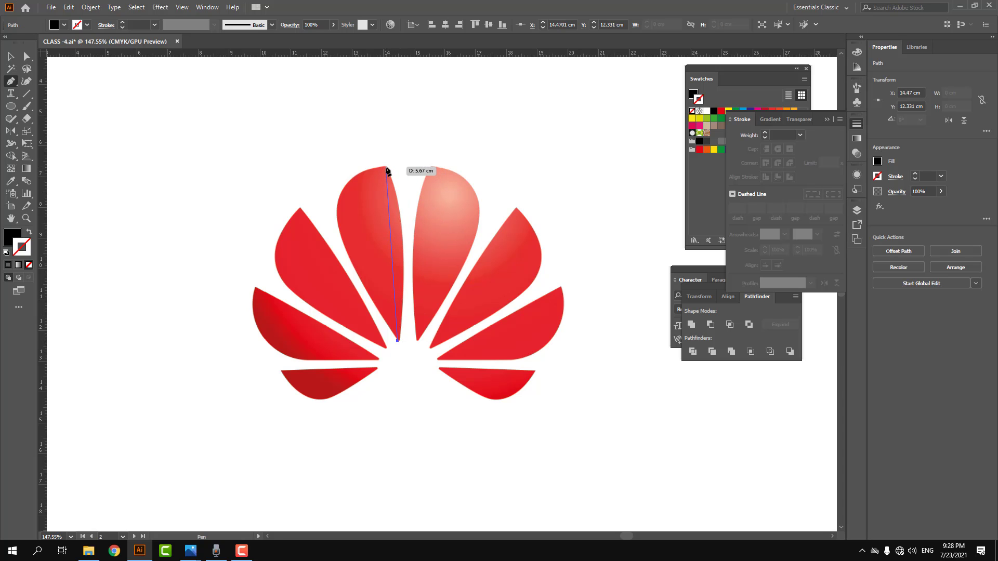
{"action": "left_click_drag", "start_coordinate": [385, 167], "coordinate": [354, 93]}
{"action": "key", "text": "ctrl+z"}
{"action": "key", "text": "ctrl+z"}
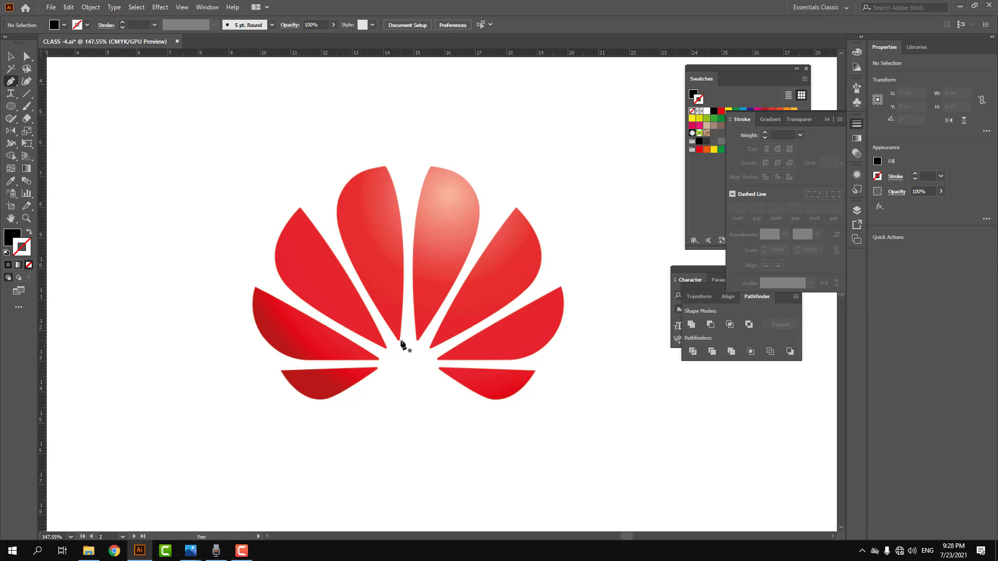
Trace the logo's uppermost left petal with the Pen tool as a closed black shape about 5.63 cm long and deselect it.
{"action": "left_click", "coordinate": [400, 340]}
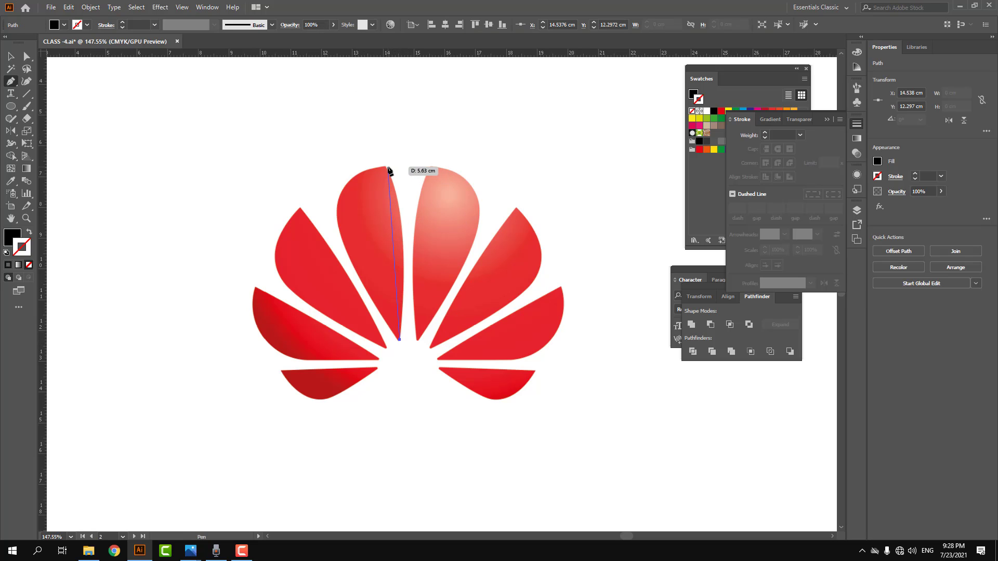
{"action": "left_click_drag", "start_coordinate": [387, 166], "coordinate": [358, 101]}
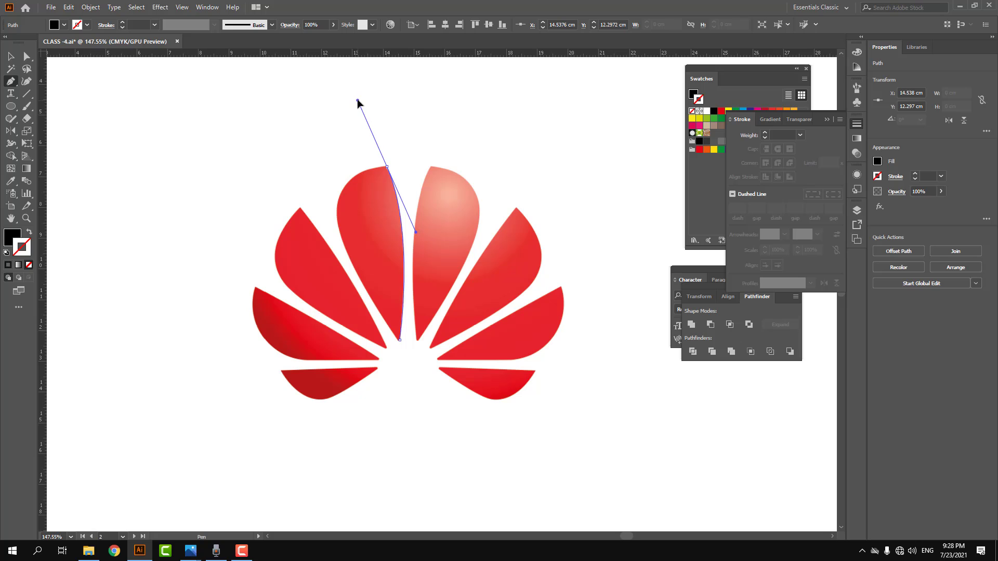
{"action": "left_click_drag", "start_coordinate": [387, 166], "coordinate": [343, 279]}
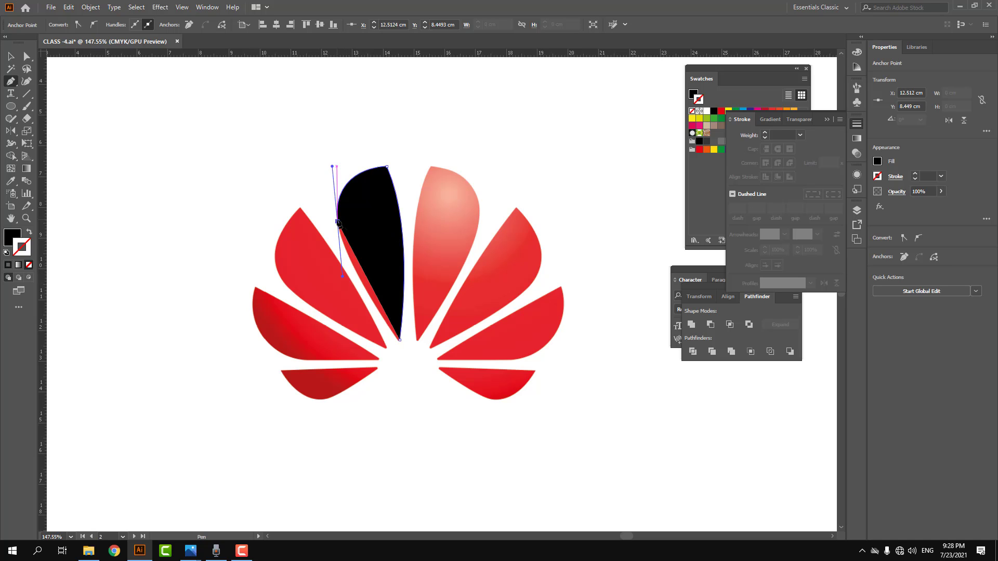
{"action": "left_click_drag", "start_coordinate": [400, 341], "coordinate": [442, 361]}
{"action": "key", "text": "v"}
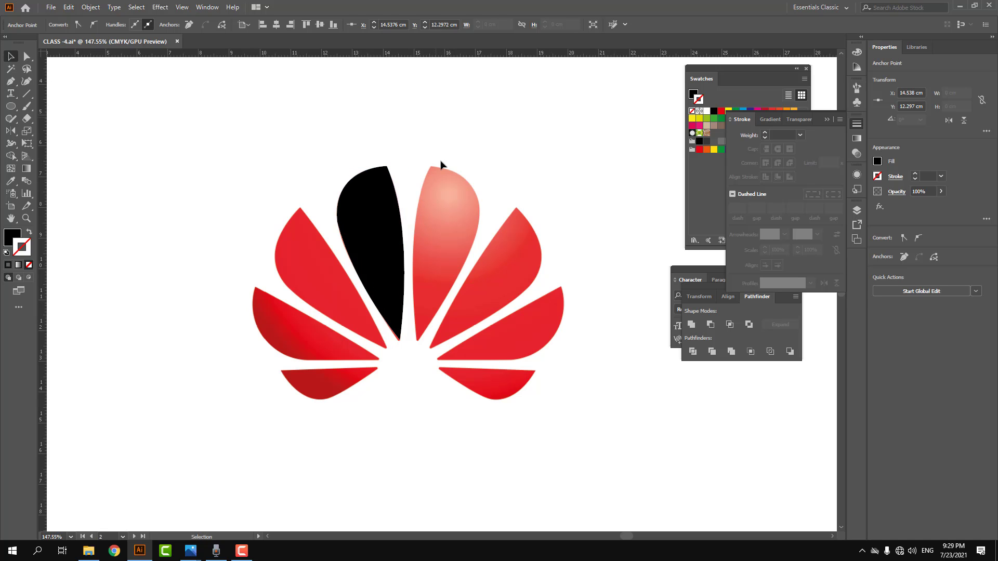
{"action": "left_click", "coordinate": [441, 163]}
Trace the second petal on the logo's left half as a closed black shape about 5.28 cm long and deselect it.
{"action": "key", "text": "p"}
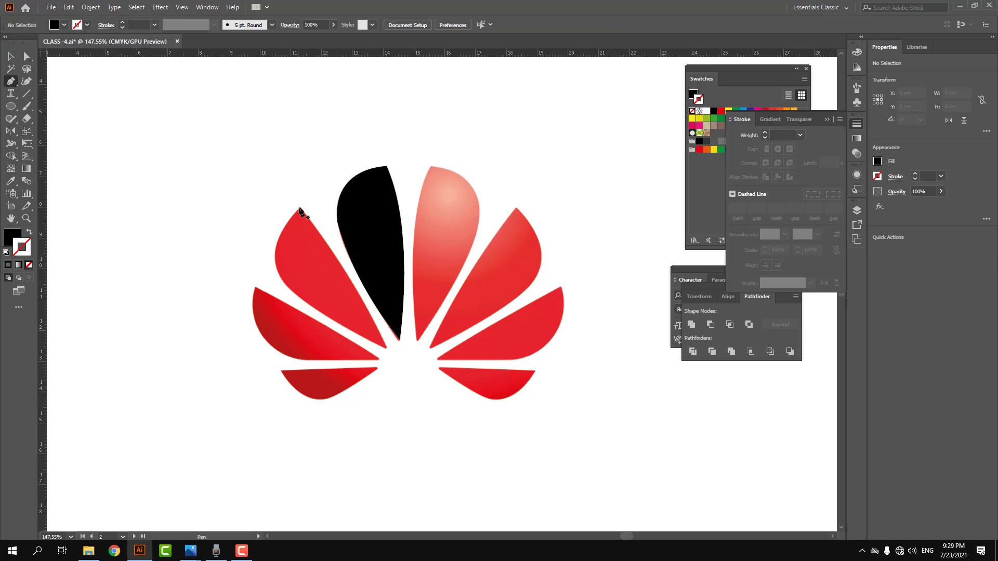
{"action": "left_click", "coordinate": [299, 207]}
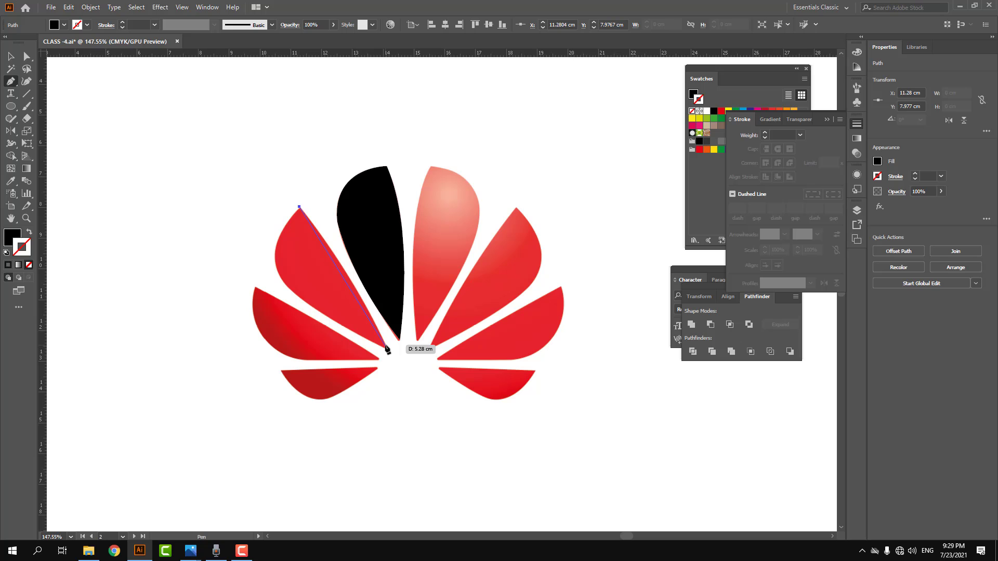
{"action": "left_click_drag", "start_coordinate": [387, 347], "coordinate": [402, 394]}
{"action": "left_click", "coordinate": [386, 347]}
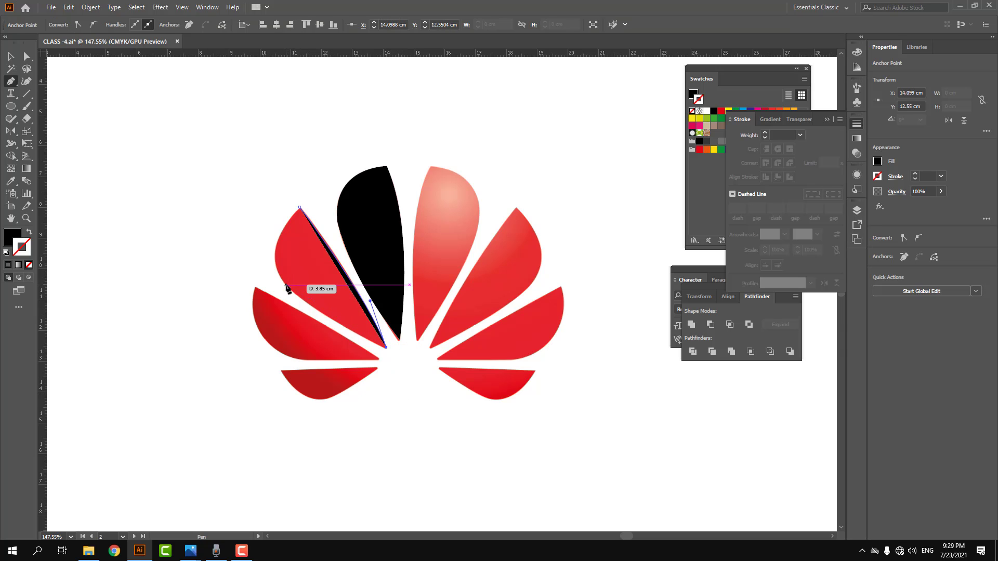
{"action": "mouse_move", "coordinate": [285, 285]}
{"action": "left_mouse_down"}
{"action": "mouse_move", "coordinate": [259, 254]}
{"action": "mouse_move", "coordinate": [289, 284]}
{"action": "left_mouse_up"}
{"action": "left_click", "coordinate": [299, 206]}
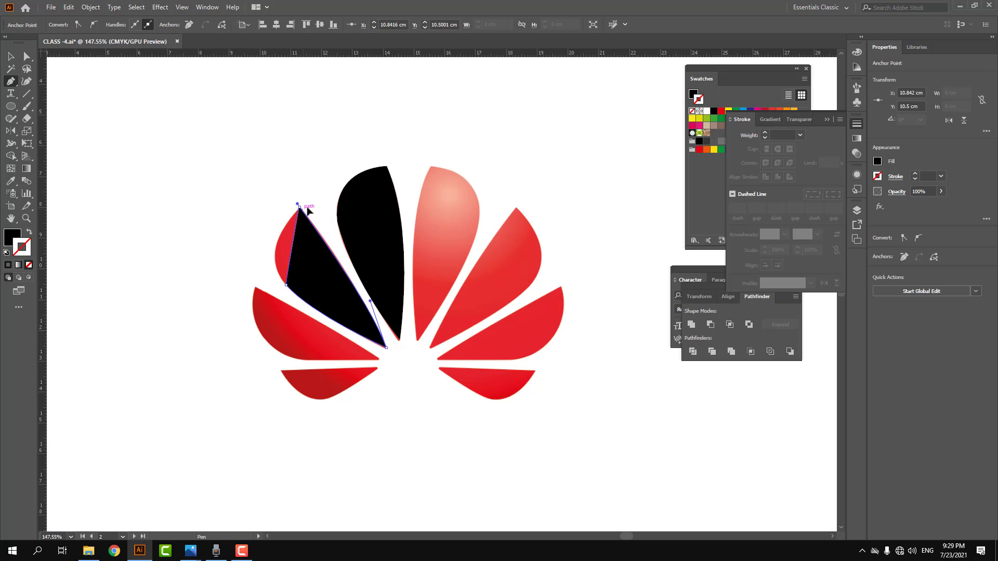
{"action": "left_click_drag", "start_coordinate": [308, 209], "coordinate": [343, 154]}
{"action": "key", "text": "ctrl"}
{"action": "left_click", "coordinate": [239, 284], "text": "ctrl"}
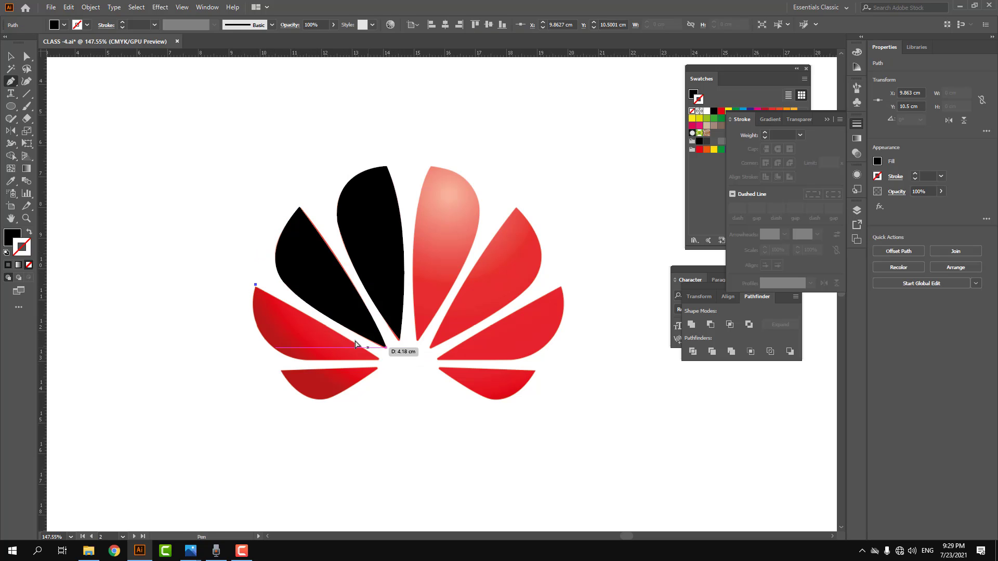
Trace the third petal on the logo's left half as a black shape about 4.6 cm long and deselect it.
{"action": "left_click", "coordinate": [378, 359]}
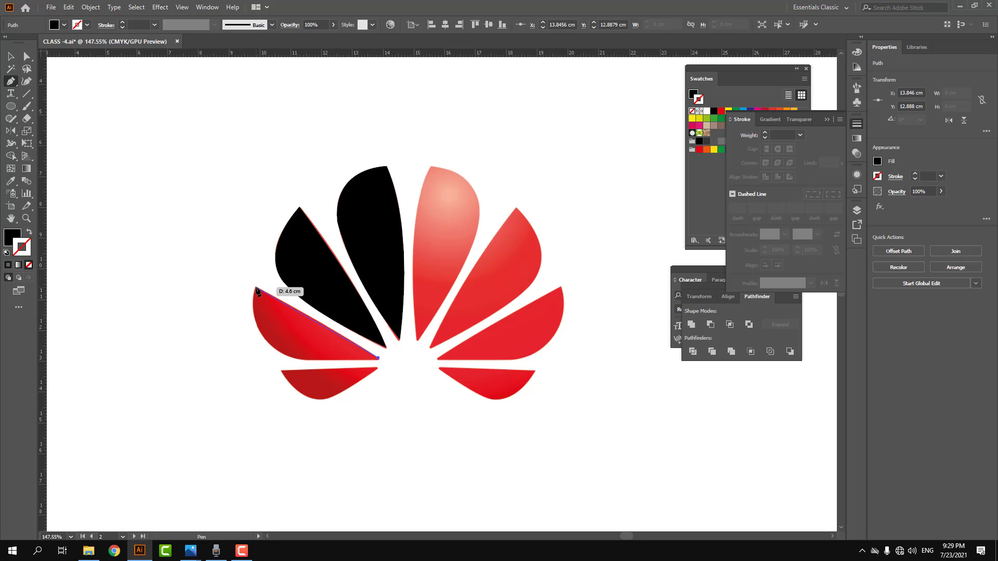
{"action": "left_click", "coordinate": [255, 288]}
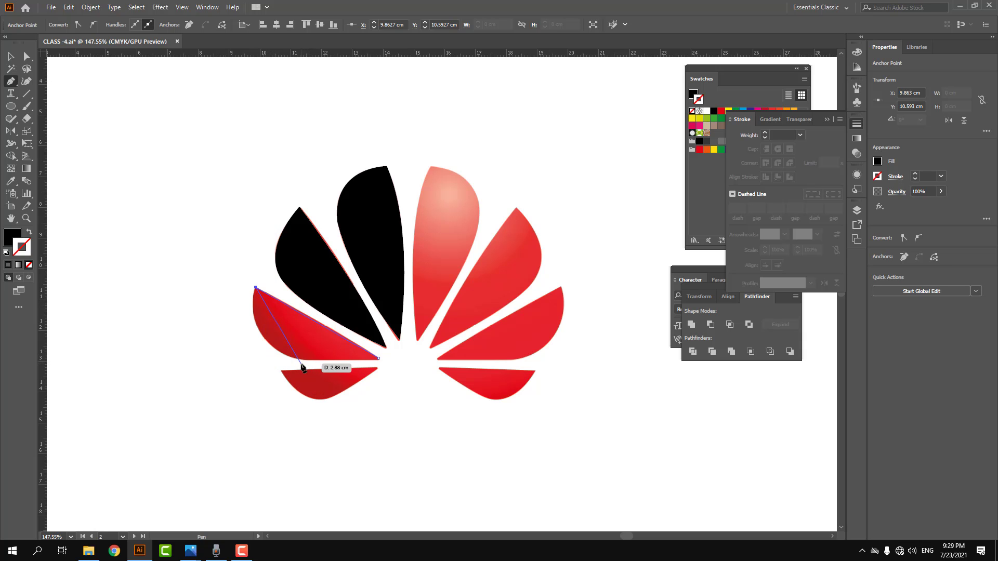
{"action": "left_click_drag", "start_coordinate": [308, 360], "coordinate": [377, 369]}
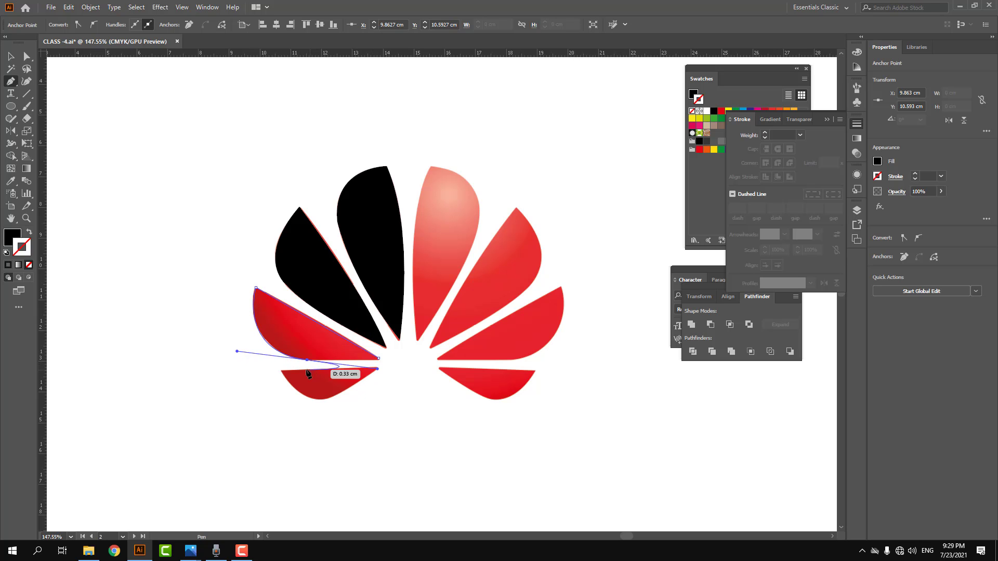
{"action": "left_click", "coordinate": [390, 358], "text": "ctrl"}
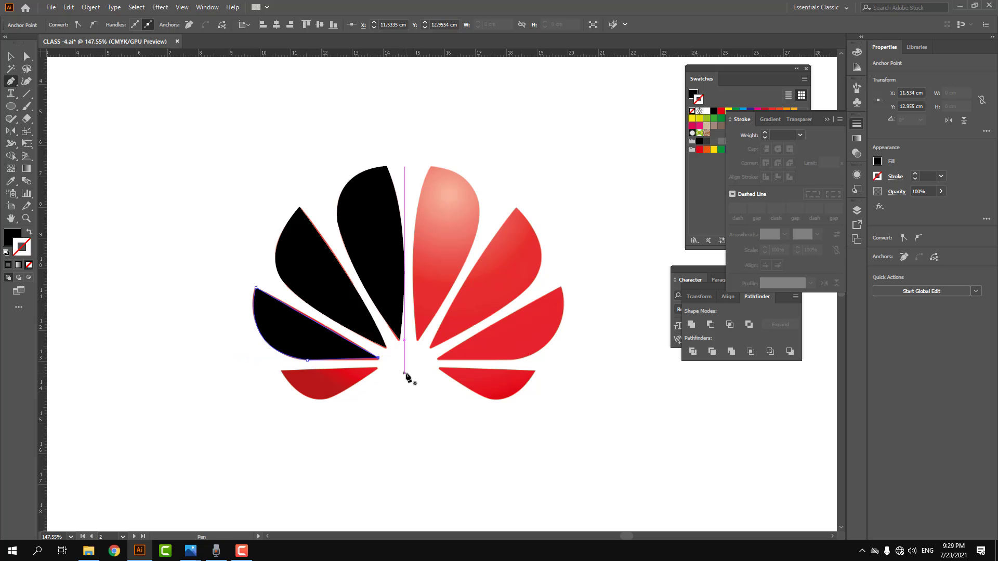
Trace the lowest petal on the logo's left half as a closed black shape with a curved underside and deselect it.
{"action": "left_click", "coordinate": [378, 368]}
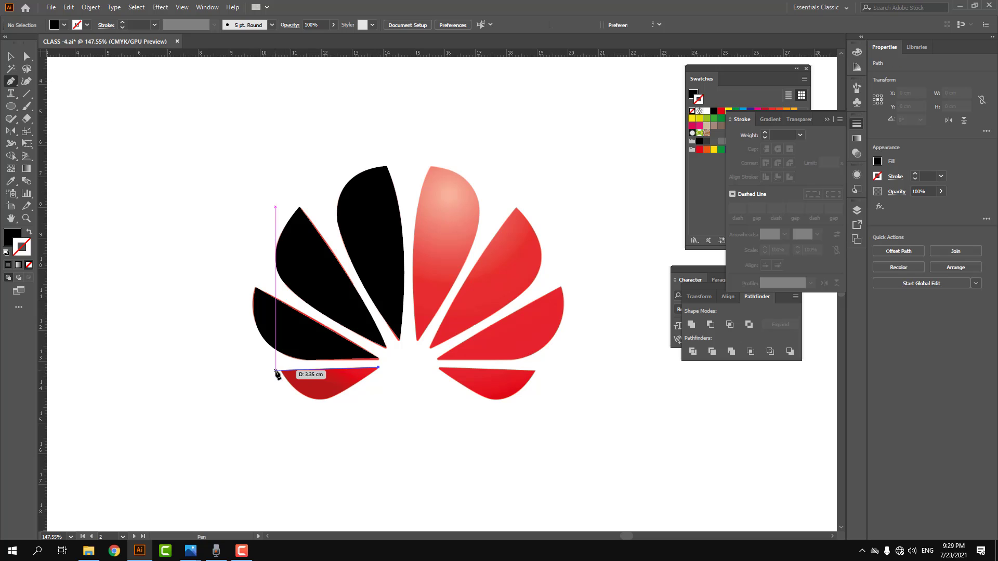
{"action": "left_click", "coordinate": [281, 370]}
{"action": "left_click_drag", "start_coordinate": [326, 398], "coordinate": [352, 387]}
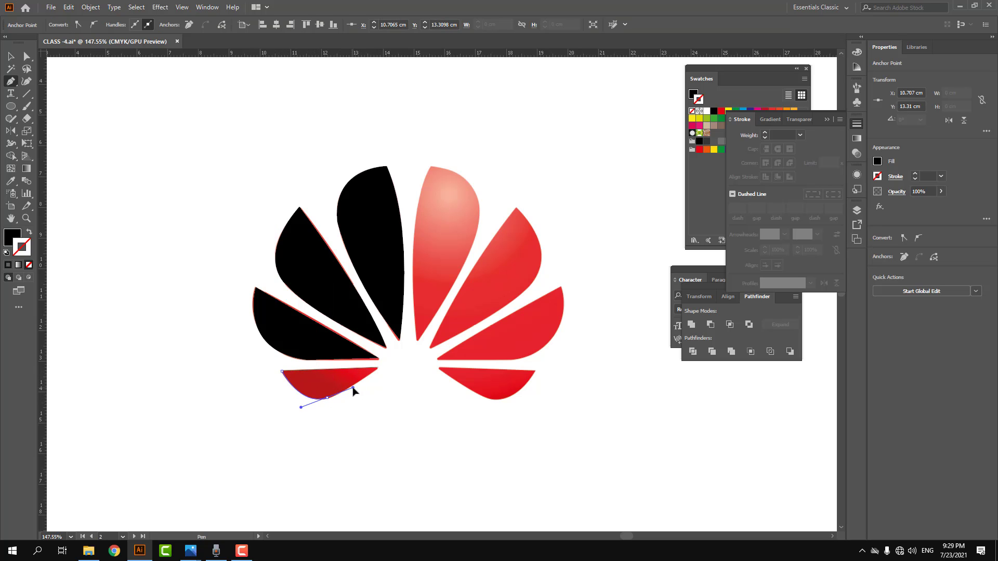
{"action": "left_click", "coordinate": [379, 368]}
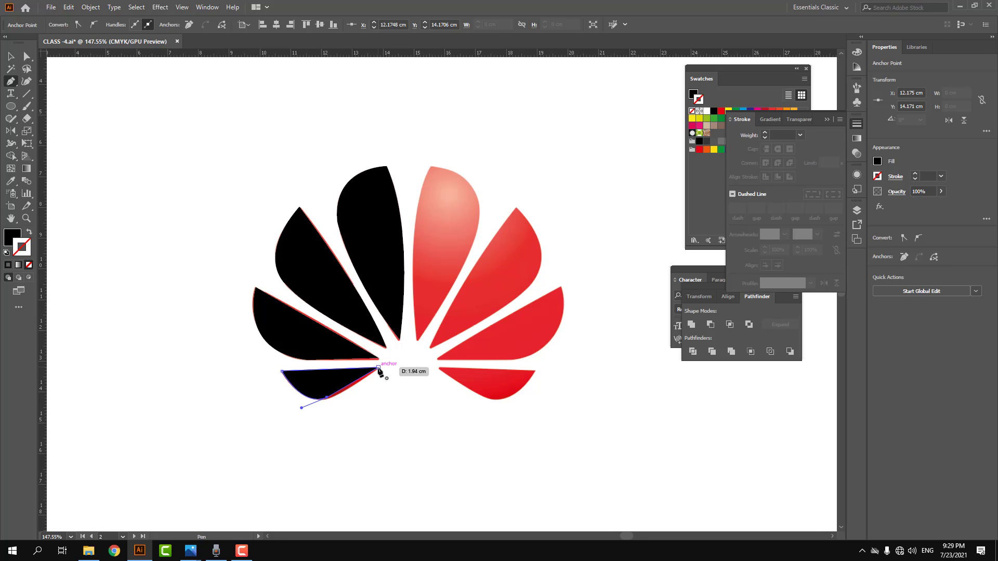
{"action": "key", "text": "ctrl+z"}
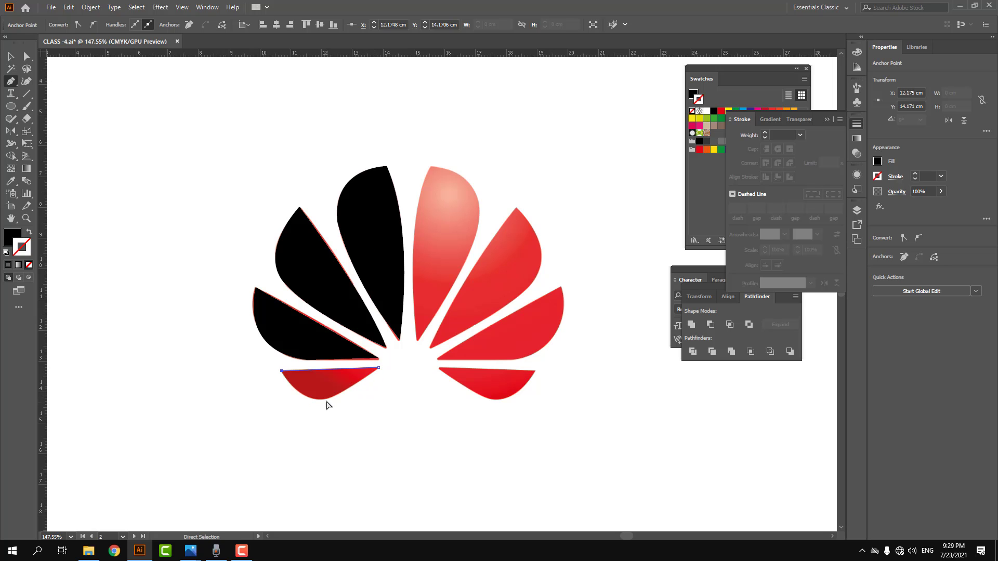
{"action": "left_click_drag", "start_coordinate": [353, 391], "coordinate": [361, 394]}
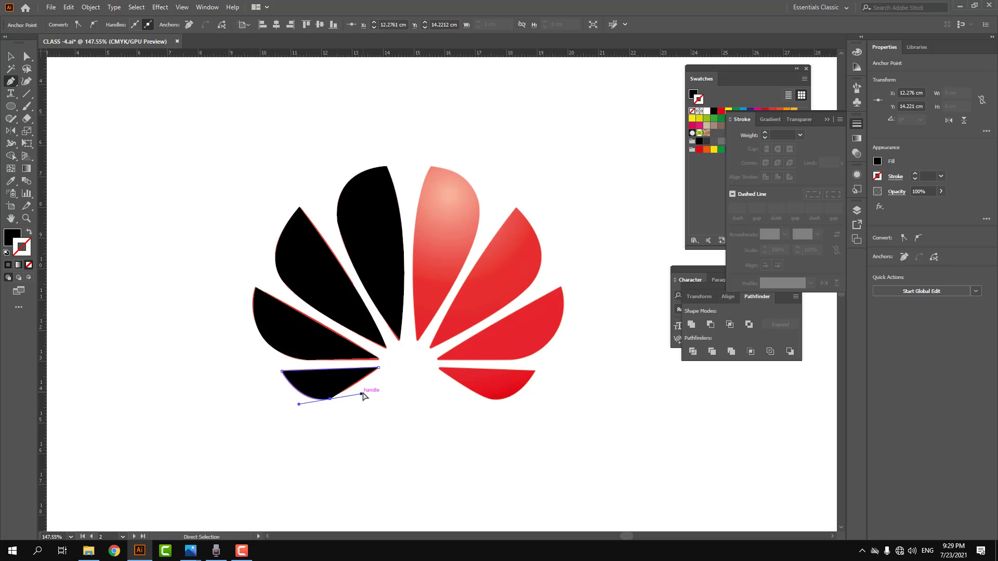
{"action": "left_click_drag", "start_coordinate": [363, 396], "coordinate": [340, 396]}
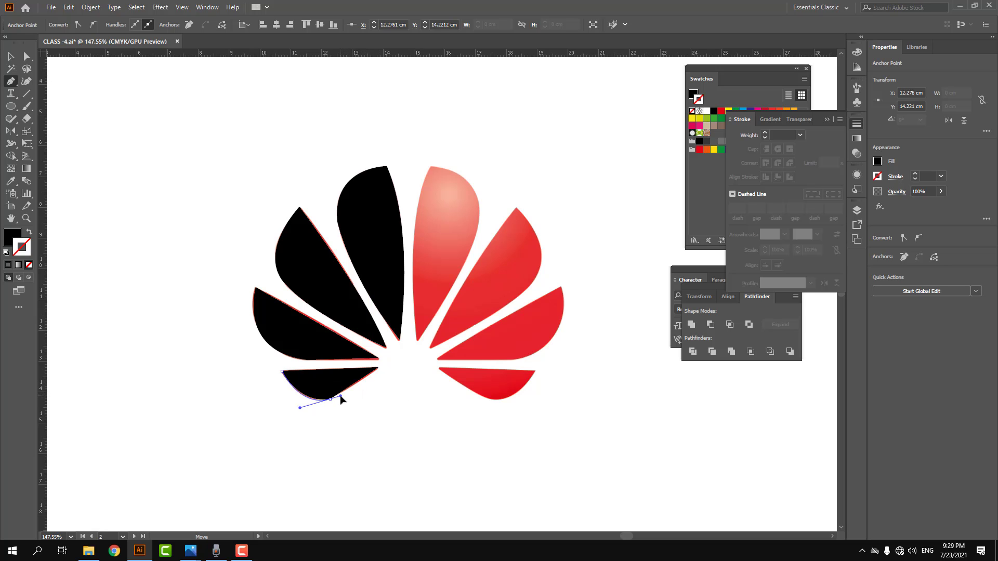
{"action": "left_click", "coordinate": [379, 368]}
{"action": "key", "text": "v"}
{"action": "left_click", "coordinate": [406, 402]}
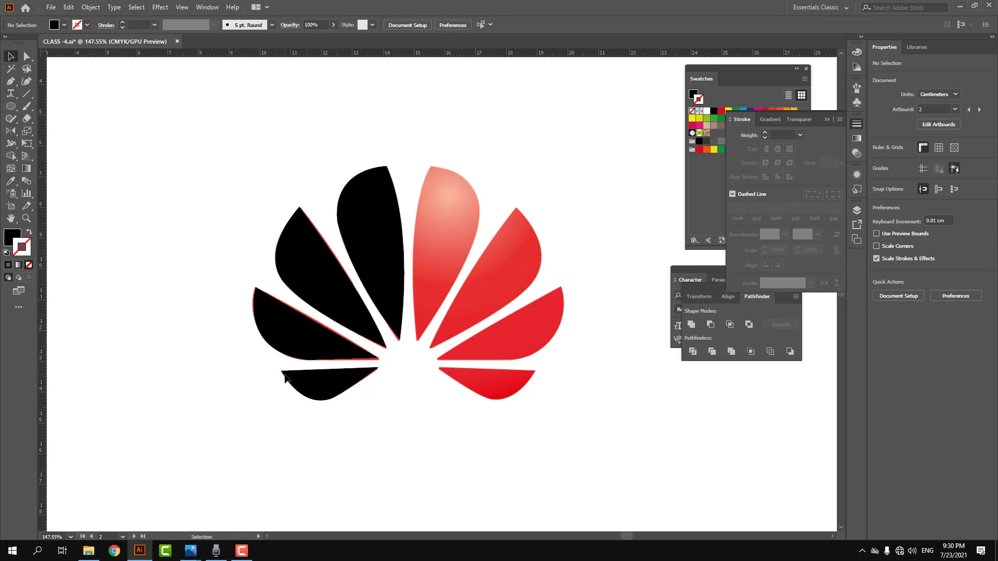
Select the four traced black petals and duplicate them horizontally about 3.8 cm over the logo's right half.
{"action": "left_click", "coordinate": [307, 390]}
{"action": "left_click", "coordinate": [327, 333], "text": "shift"}
{"action": "left_click", "coordinate": [333, 276], "text": "shift"}
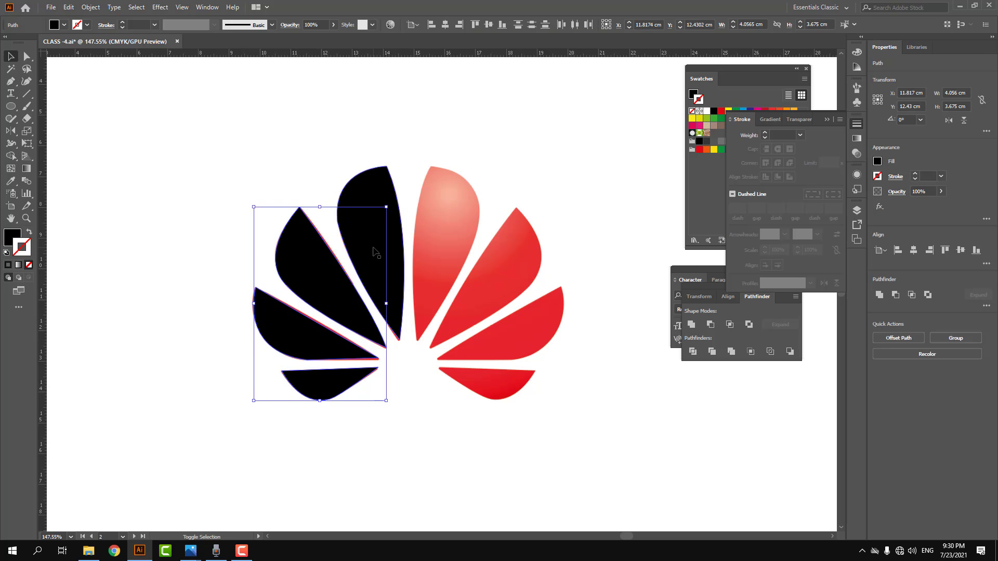
{"action": "left_click", "coordinate": [391, 298], "text": "shift"}
{"action": "key", "text": "a"}
{"action": "key", "text": "v"}
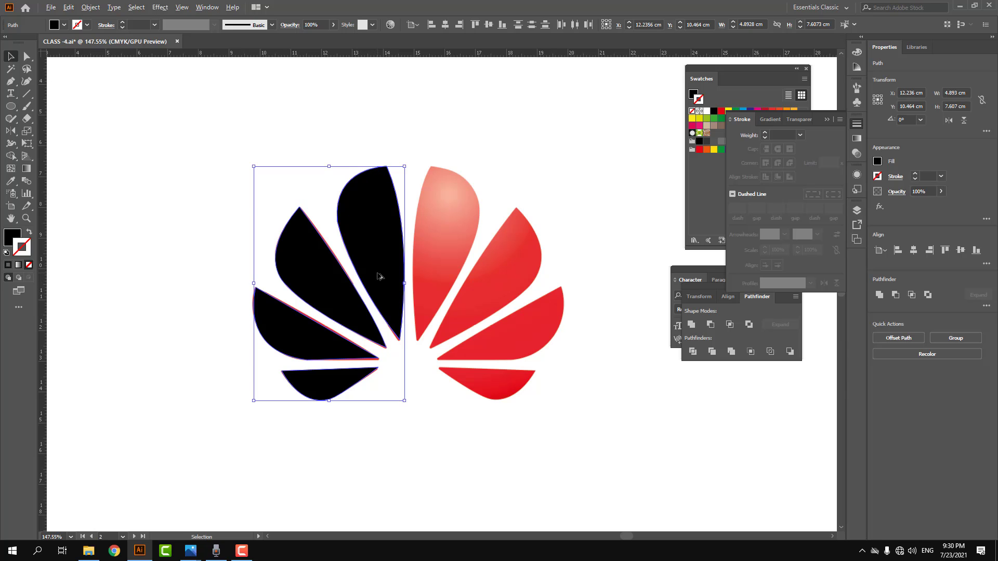
{"action": "left_click", "coordinate": [379, 276], "text": "shift"}
{"action": "left_click_drag", "start_coordinate": [384, 271], "coordinate": [501, 271]}
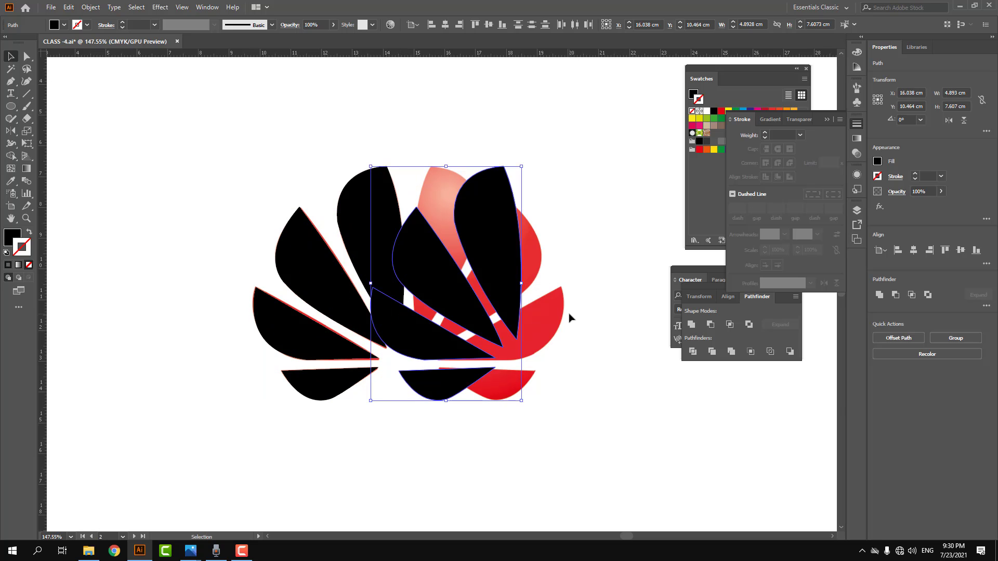
Reflect the duplicated petals across a vertical axis, align them over the red petals of the right half and deselect them.
{"action": "key", "text": "o"}
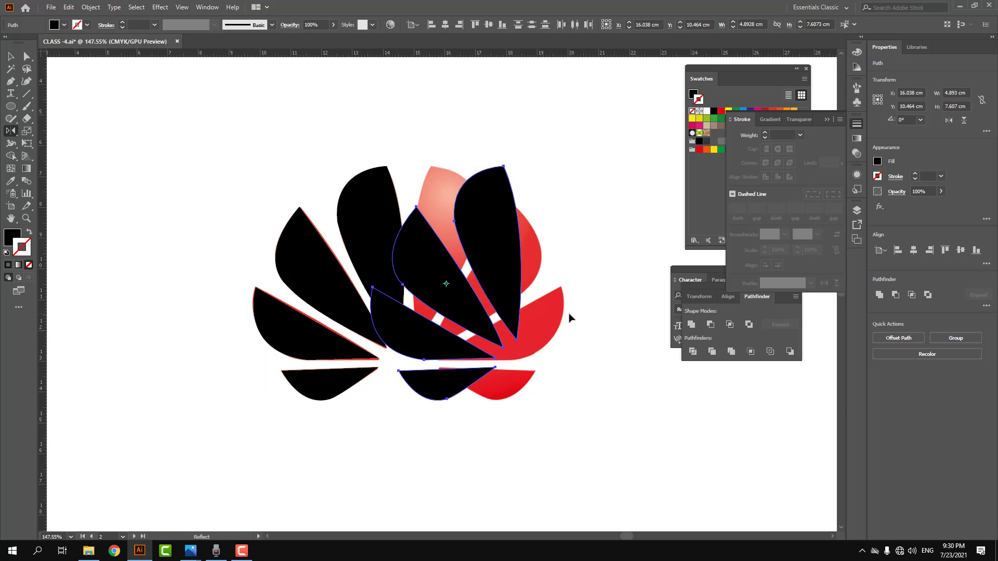
{"action": "key", "text": "Return"}
{"action": "left_click", "coordinate": [568, 319]}
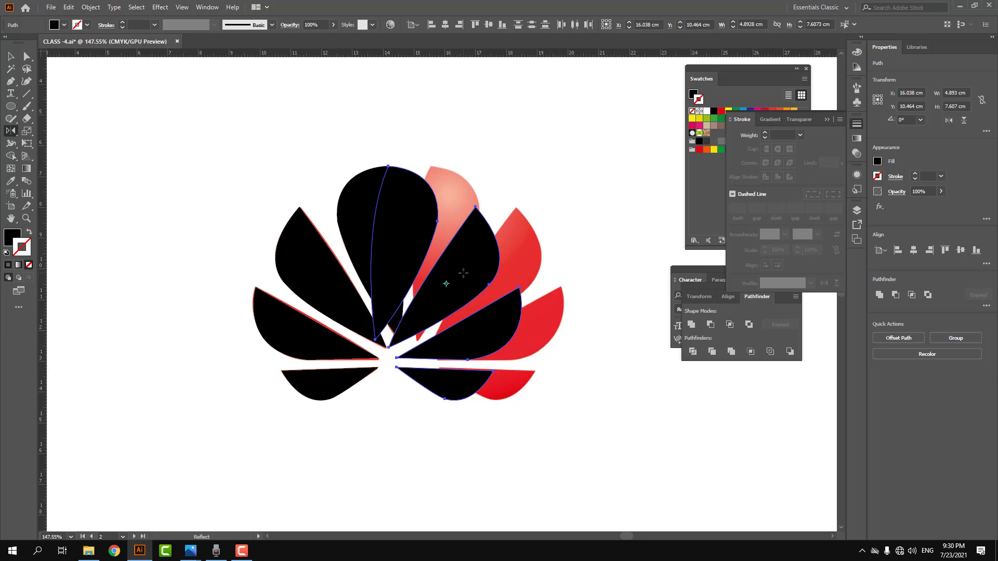
{"action": "key", "text": "v"}
{"action": "left_click_drag", "start_coordinate": [473, 272], "coordinate": [515, 267]}
{"action": "left_click", "coordinate": [608, 265]}
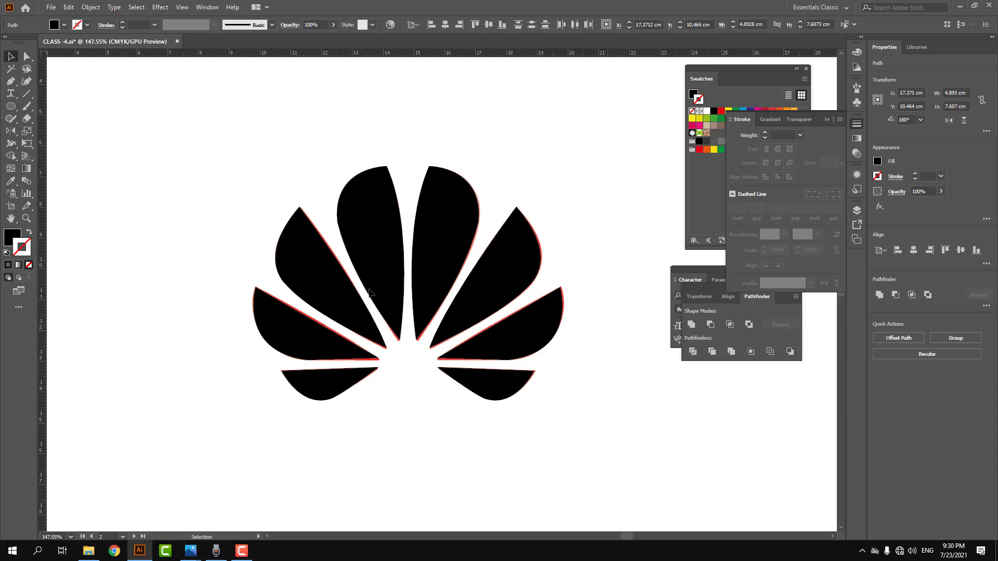
Move all eight black petals to the left of the red logo, group them and scale the group to about 6.56 × 4.97 cm.
{"action": "key", "text": "ctrl+1"}
{"action": "left_click", "coordinate": [419, 299]}
{"action": "left_click", "coordinate": [436, 249], "text": "shift"}
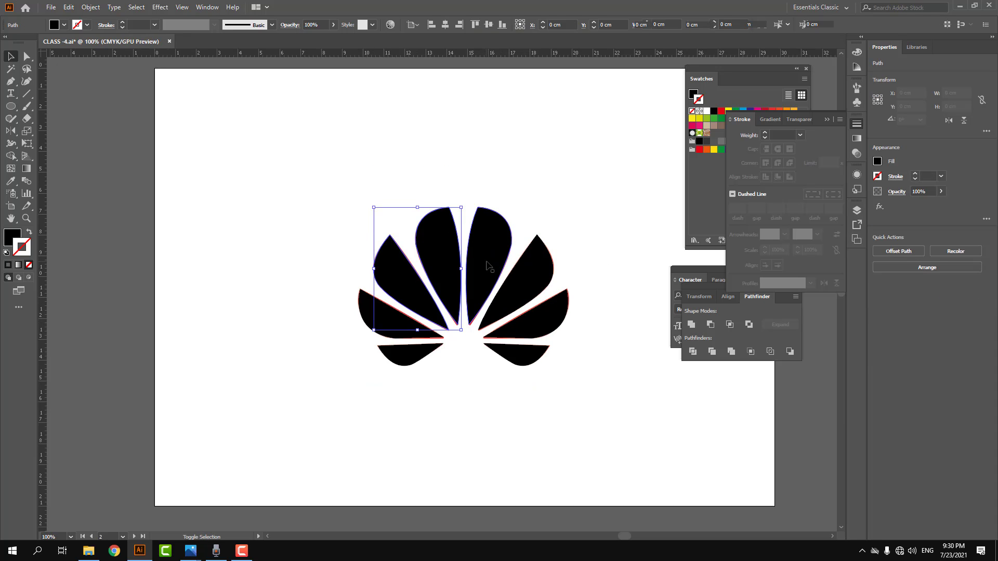
{"action": "left_click_drag", "start_coordinate": [367, 183], "coordinate": [366, 276]}
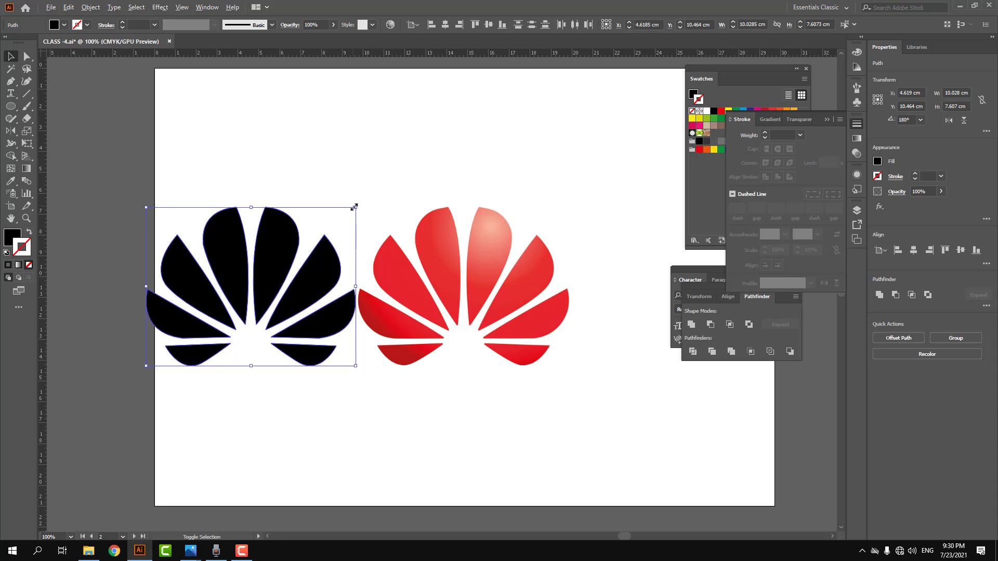
{"action": "left_click_drag", "start_coordinate": [354, 206], "coordinate": [334, 216]}
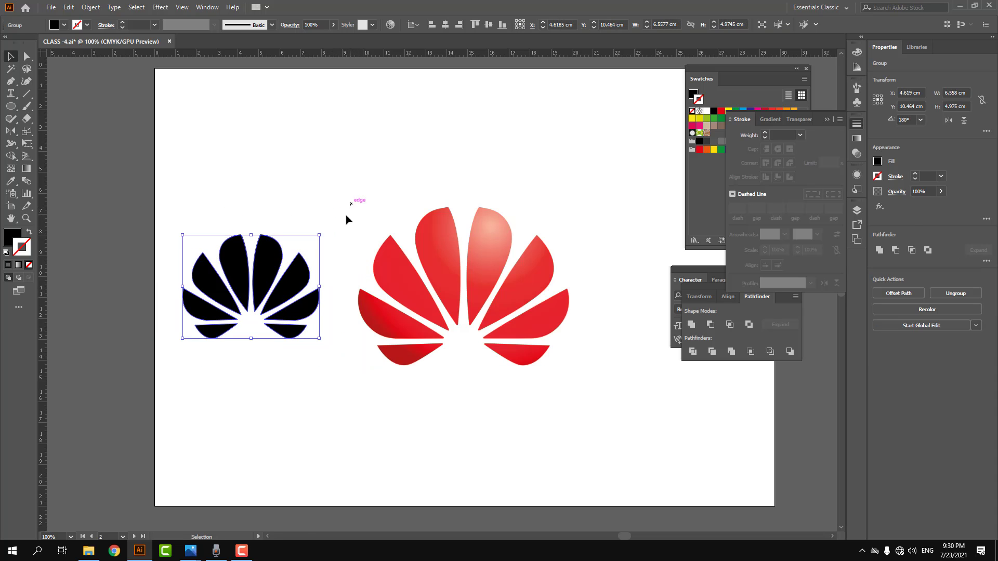
{"action": "left_click", "coordinate": [348, 219]}
Go to the empty third artboard and place Twitter-Logo.png on it from the content folder in File Explorer.
{"action": "key", "text": "space"}
{"action": "left_click_drag", "start_coordinate": [613, 369], "coordinate": [281, 368]}
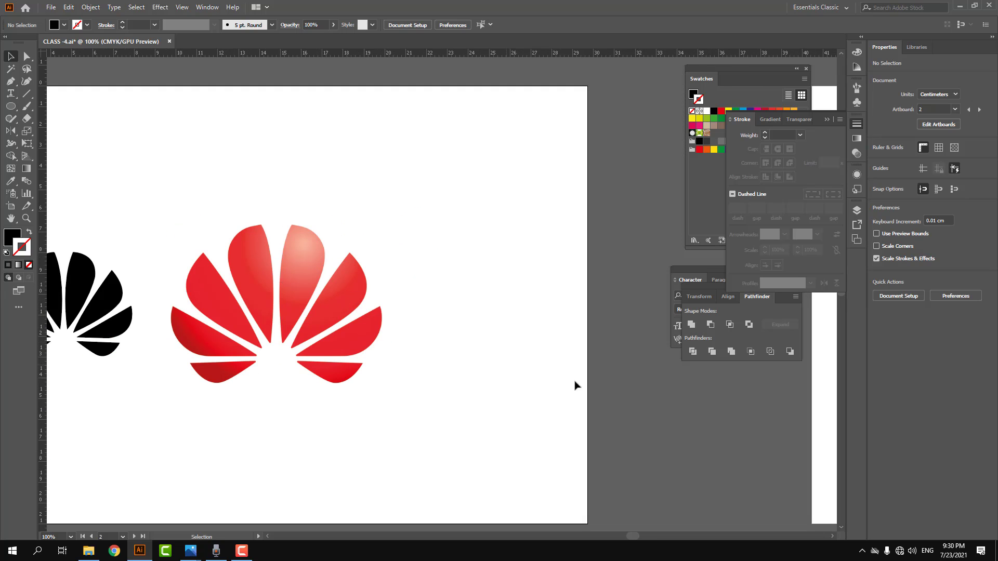
{"action": "left_click_drag", "start_coordinate": [575, 383], "coordinate": [254, 354]}
{"action": "key", "text": "ctrl+minus"}
{"action": "key", "text": "ctrl+minus"}
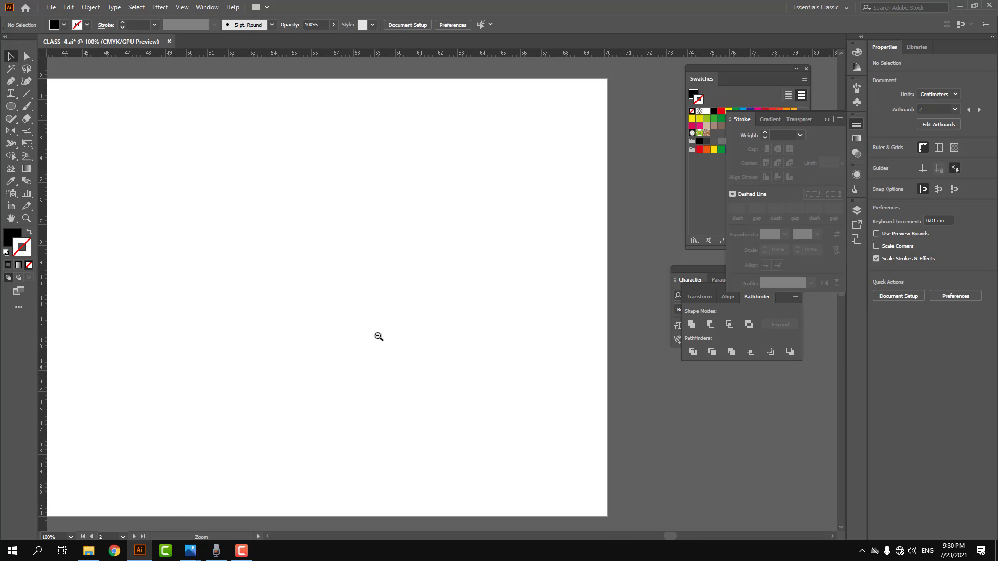
{"action": "left_click", "coordinate": [89, 554]}
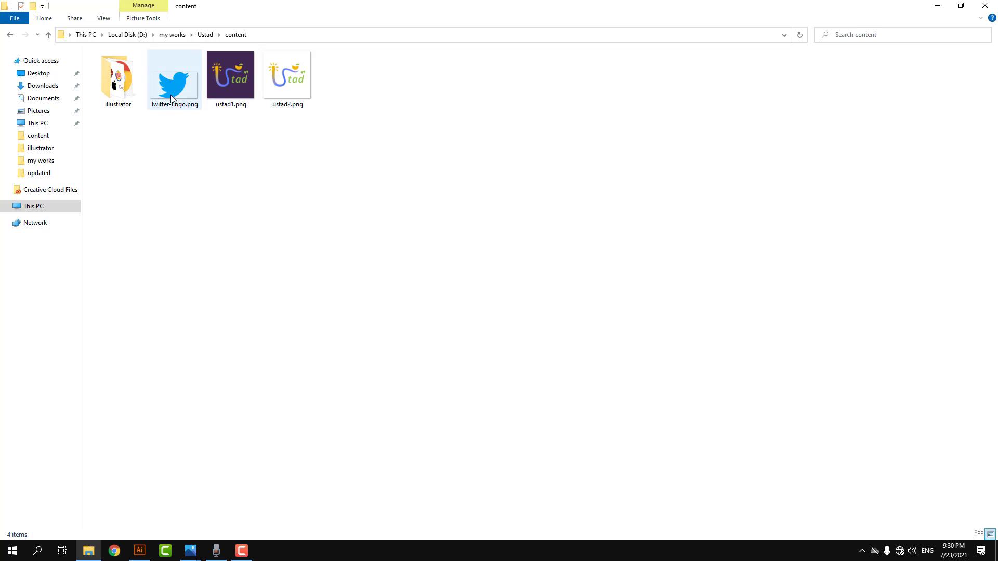
{"action": "left_click_drag", "start_coordinate": [171, 95], "coordinate": [475, 250]}
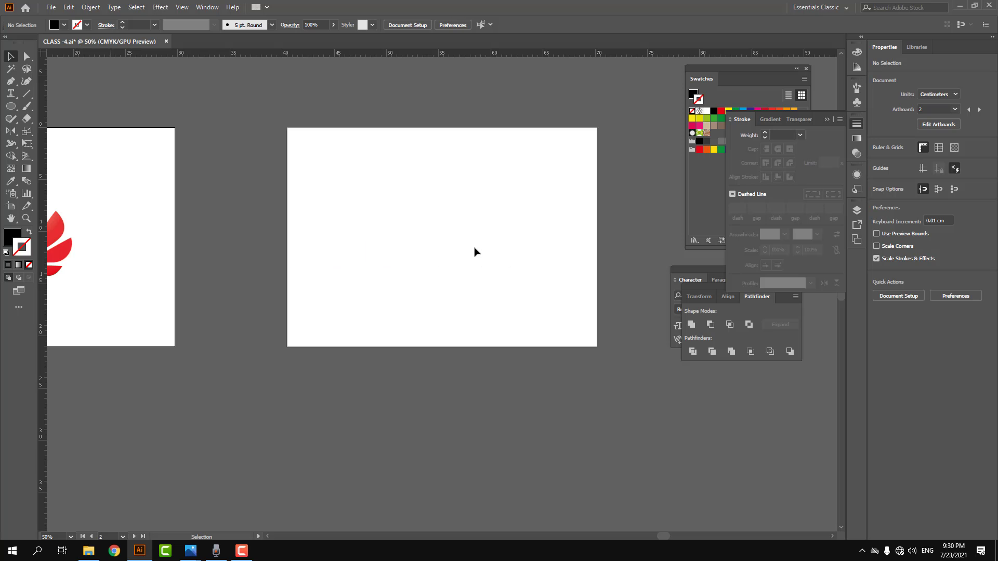
Scale the placed Twitter logo down to about 12.96 × 7.29 cm within the third artboard and deselect it.
{"action": "key", "text": "ctrl+minus"}
{"action": "key", "text": "ctrl+minus"}
{"action": "key", "text": "ctrl+minus"}
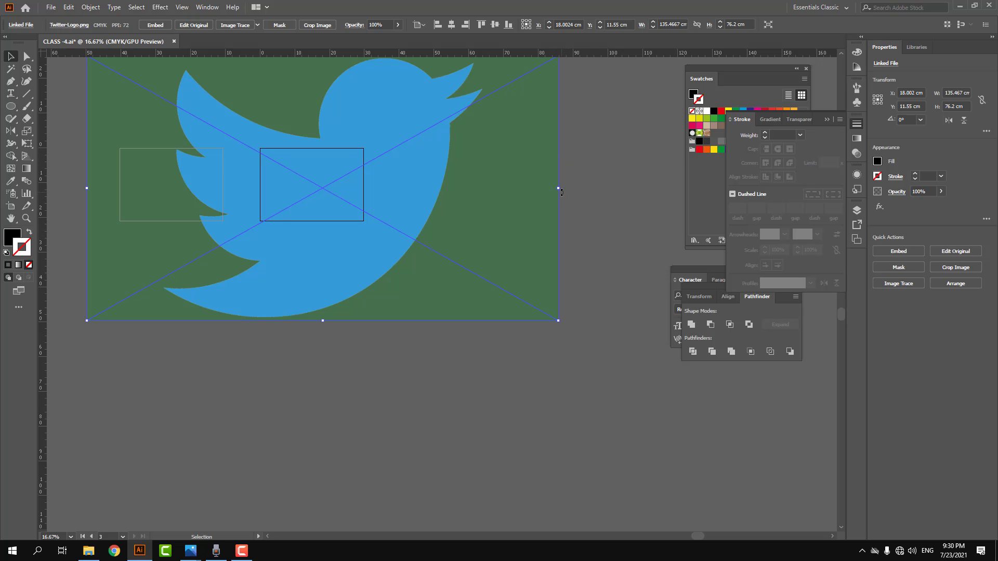
{"action": "left_click_drag", "start_coordinate": [557, 191], "coordinate": [346, 188]}
{"action": "left_click", "coordinate": [423, 196]}
{"action": "left_click_drag", "start_coordinate": [218, 158], "coordinate": [301, 194]}
{"action": "left_click_drag", "start_coordinate": [390, 231], "coordinate": [406, 268]}
{"action": "left_click", "coordinate": [433, 174]}
{"action": "left_click_drag", "start_coordinate": [225, 158], "coordinate": [565, 346]}
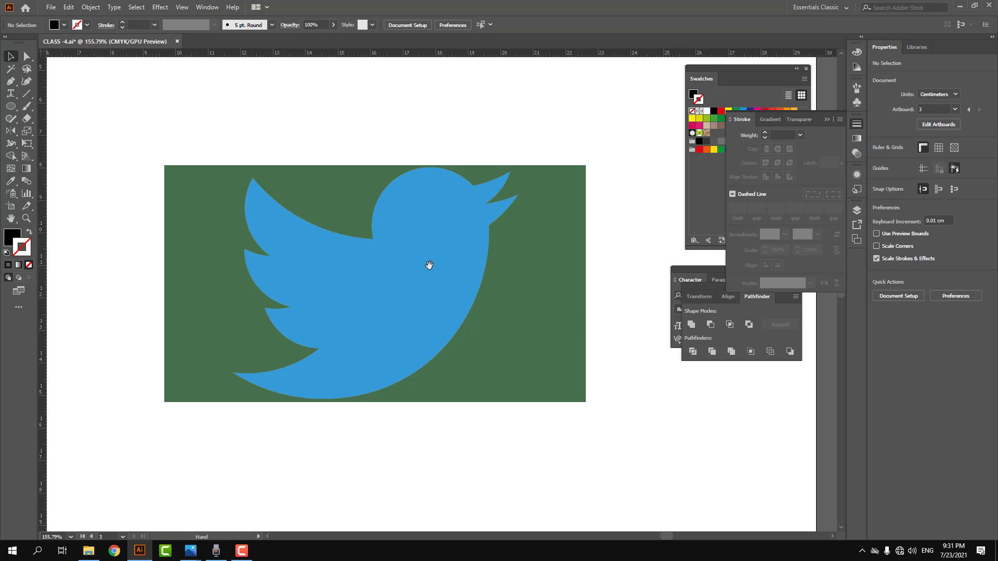
{"action": "left_click_drag", "start_coordinate": [428, 265], "coordinate": [461, 315]}
{"action": "left_click", "coordinate": [577, 313]}
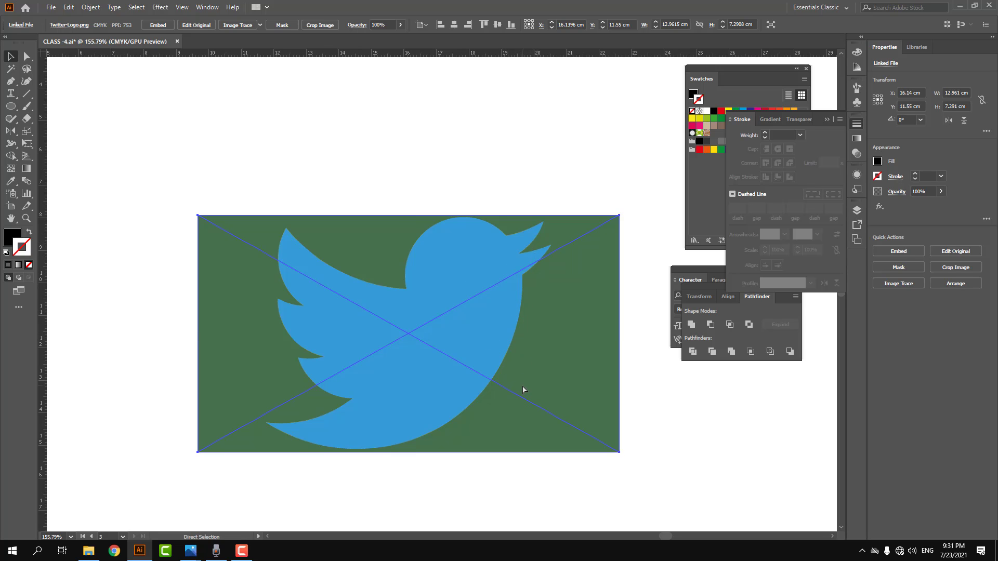
{"action": "left_click", "coordinate": [474, 159]}
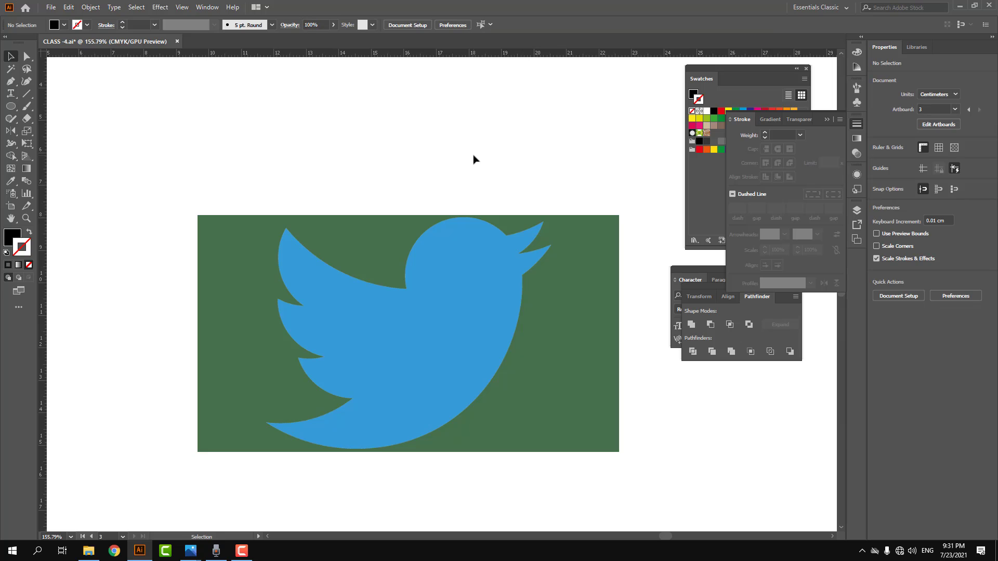
Start tracing the Twitter bird with the Pen tool from the upper beak tip around the head to the notch above the wing.
{"action": "key", "text": "p"}
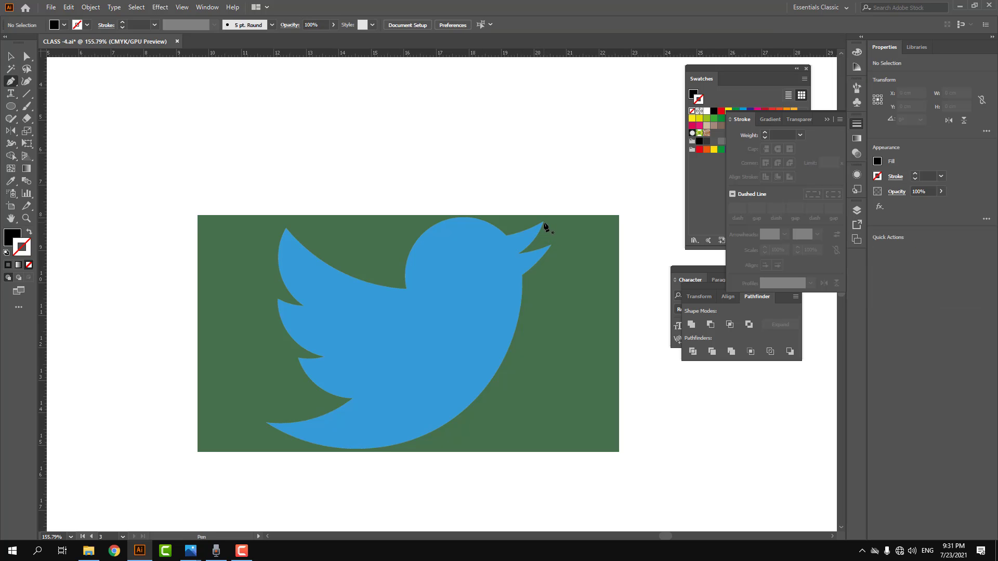
{"action": "left_click", "coordinate": [505, 236]}
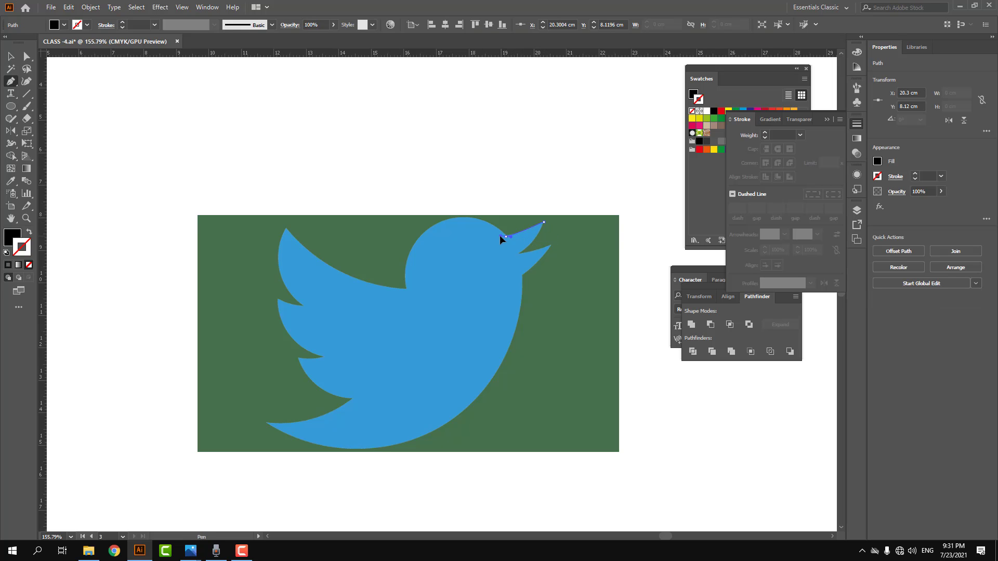
{"action": "left_click", "coordinate": [504, 236]}
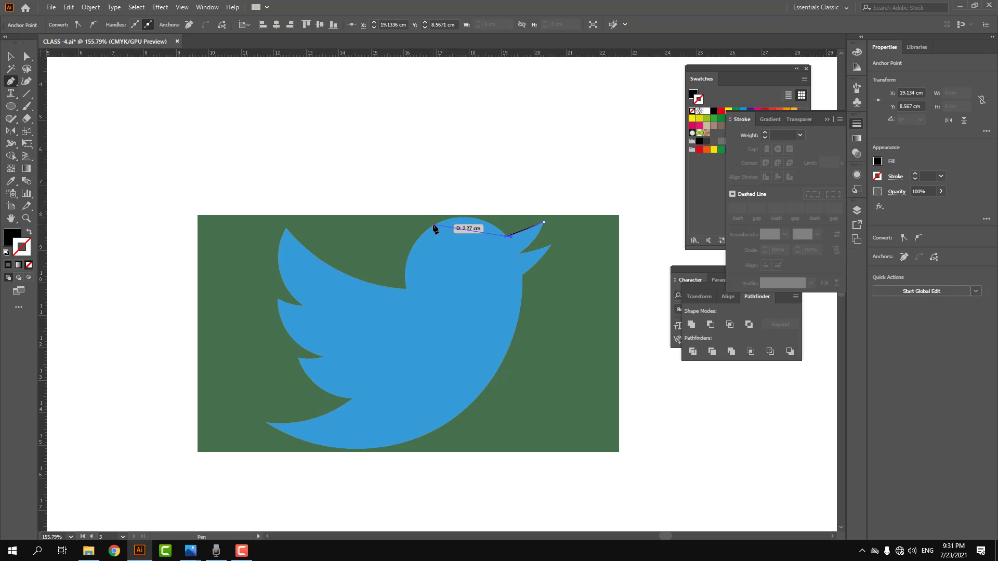
{"action": "left_click_drag", "start_coordinate": [397, 242], "coordinate": [383, 250]}
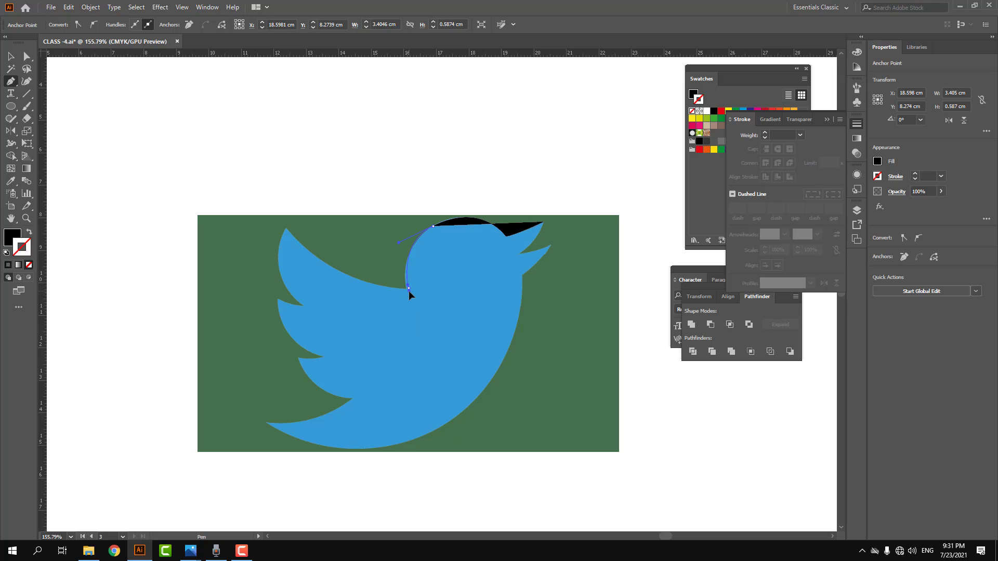
{"action": "mouse_move", "coordinate": [410, 293]}
{"action": "left_mouse_down"}
{"action": "mouse_move", "coordinate": [419, 295]}
{"action": "mouse_move", "coordinate": [407, 292]}
{"action": "left_mouse_up"}
{"action": "left_click", "coordinate": [406, 289]}
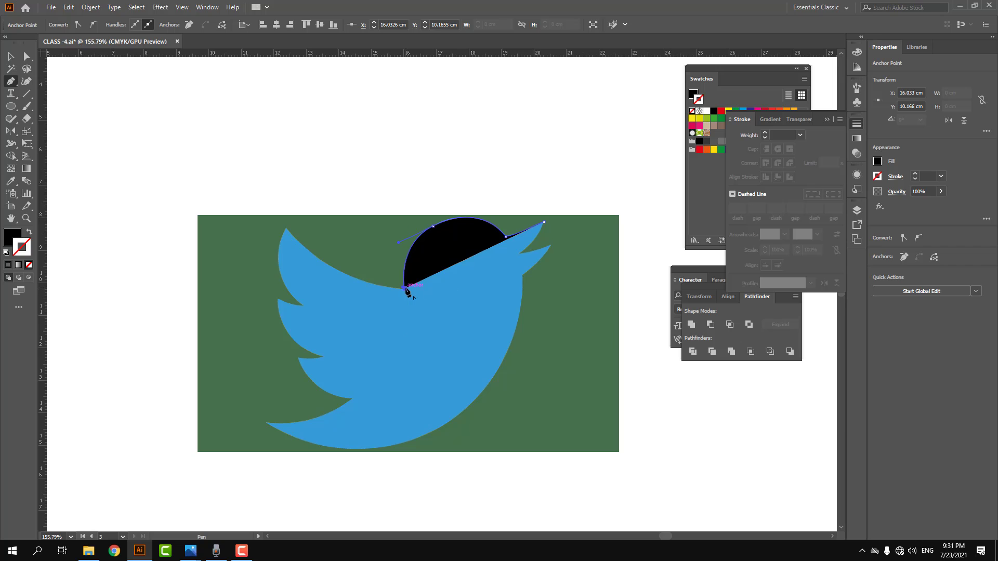
Continue the bird's outline along the wing's top edge to its tip and around the upper two wing feathers with sharp corners.
{"action": "left_click", "coordinate": [286, 230]}
{"action": "left_click_drag", "start_coordinate": [254, 182], "coordinate": [230, 168]}
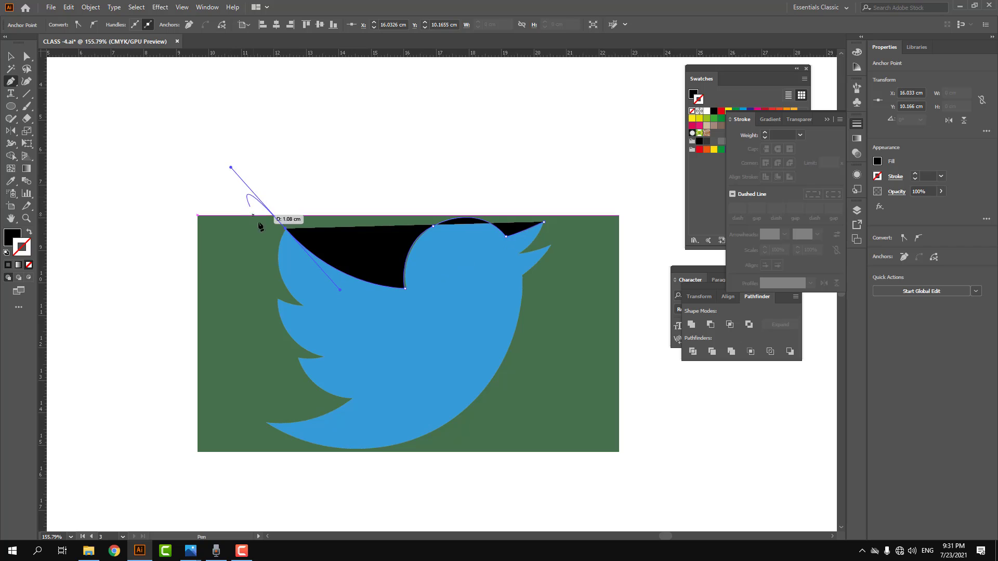
{"action": "left_click", "coordinate": [285, 229]}
{"action": "left_click_drag", "start_coordinate": [305, 306], "coordinate": [348, 339]}
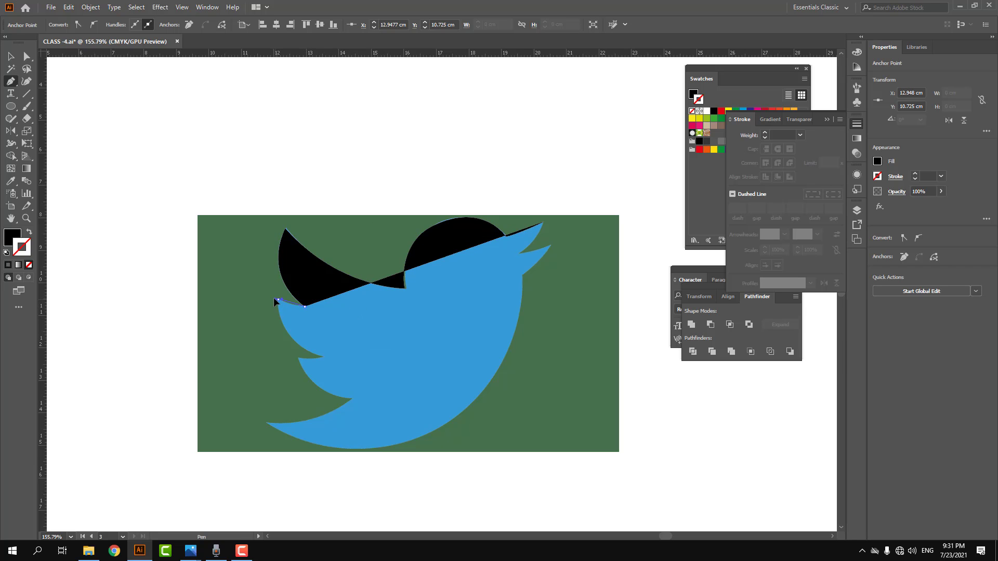
{"action": "left_click_drag", "start_coordinate": [278, 300], "coordinate": [369, 371]}
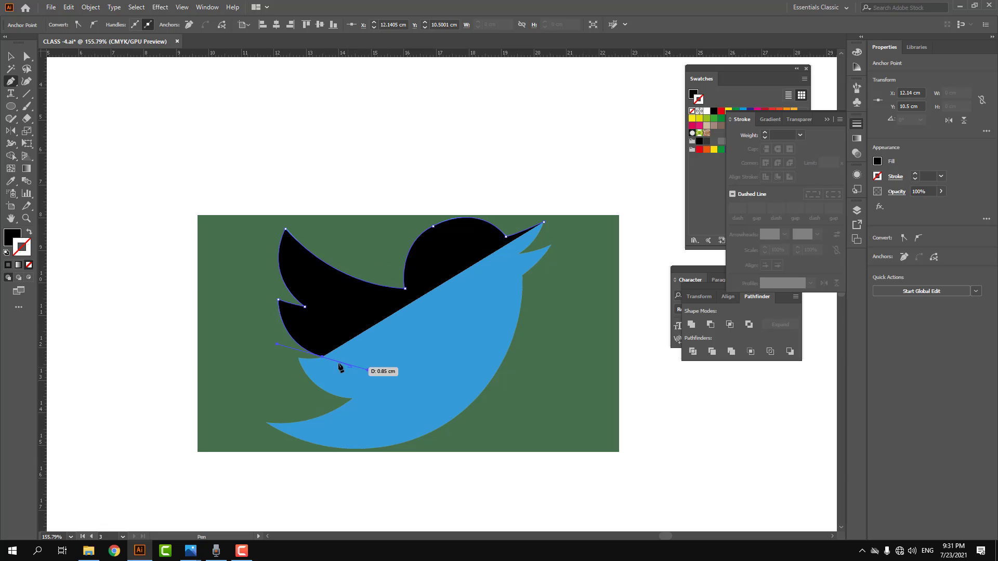
{"action": "left_click", "coordinate": [323, 357]}
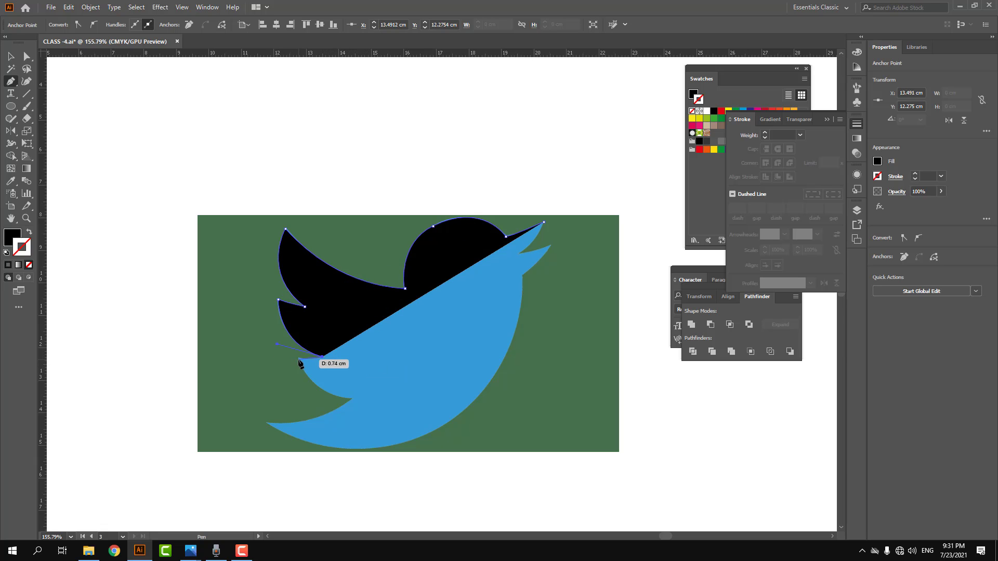
Continue the bird's outline around the lowest wing feather to the tail tip and along the belly curve, with sharp corners at both tips.
{"action": "left_click_drag", "start_coordinate": [301, 358], "coordinate": [385, 398]}
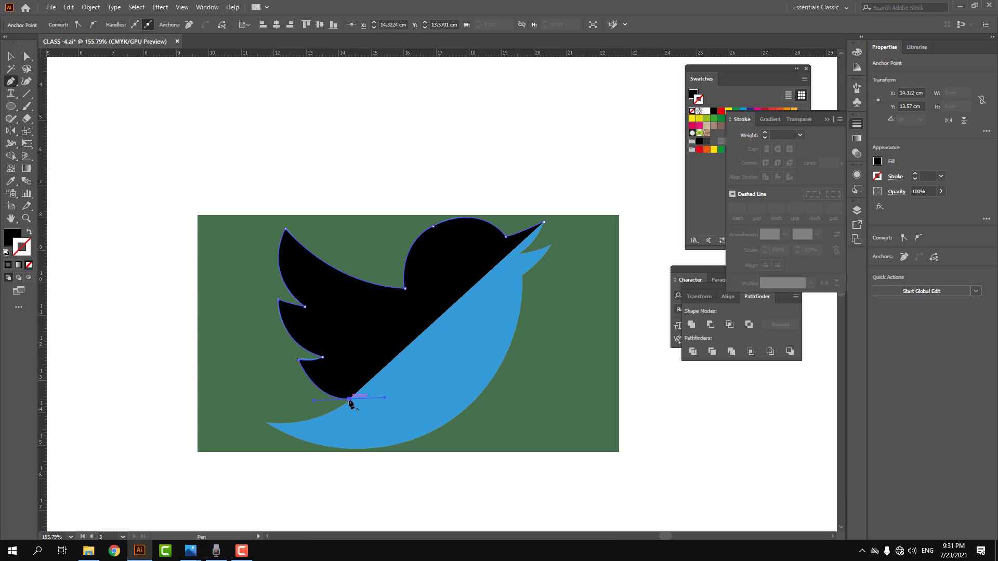
{"action": "left_click", "coordinate": [350, 400]}
{"action": "left_click_drag", "start_coordinate": [267, 424], "coordinate": [214, 417]}
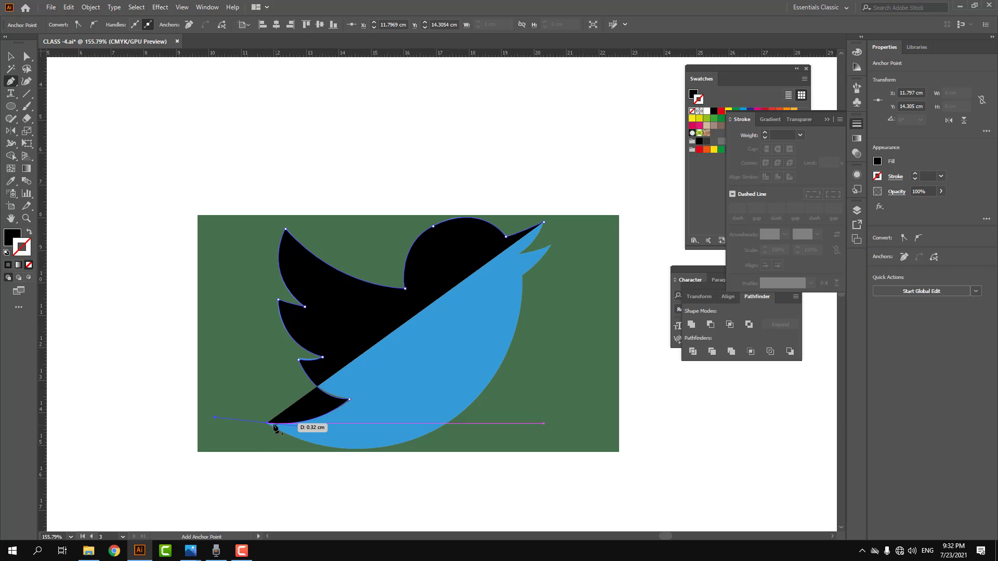
{"action": "left_click", "coordinate": [268, 424]}
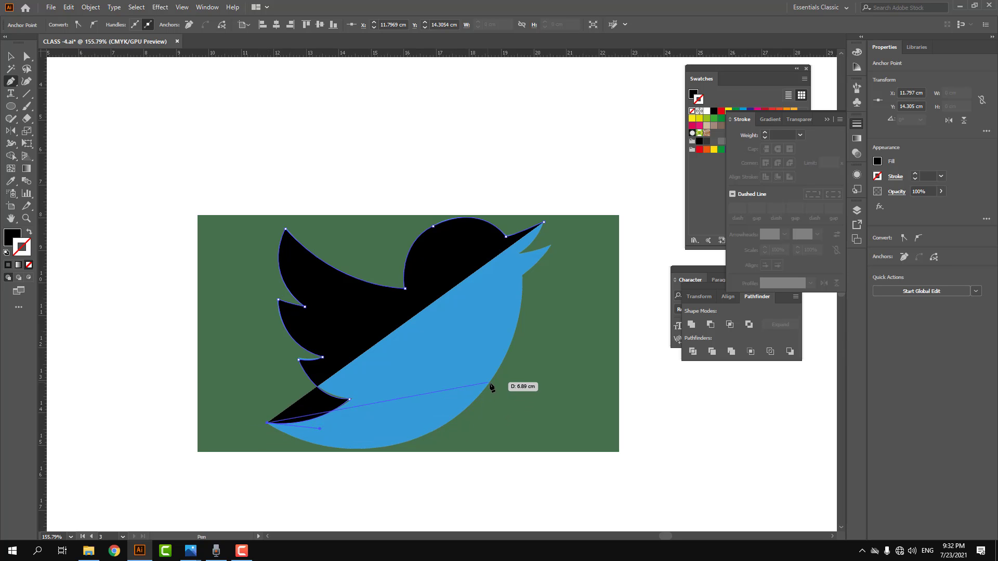
{"action": "left_click_drag", "start_coordinate": [490, 383], "coordinate": [592, 258]}
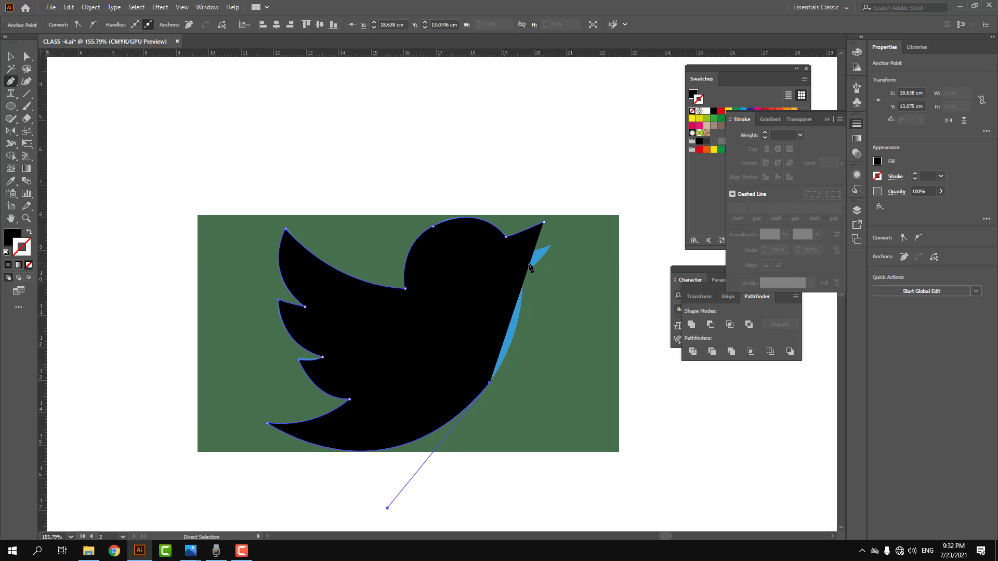
{"action": "key", "text": "ctrl+z"}
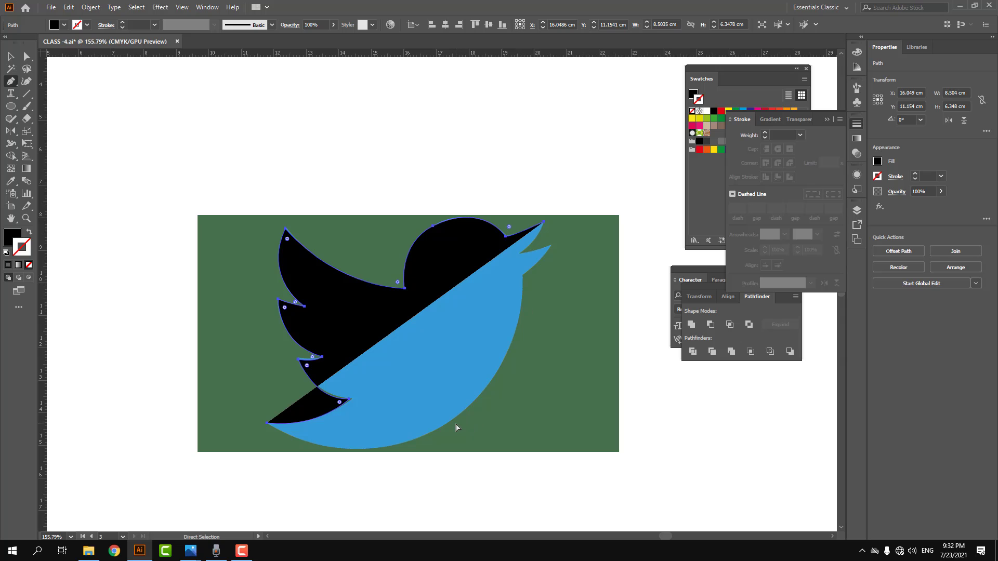
{"action": "key", "text": "ctrl+shift+z"}
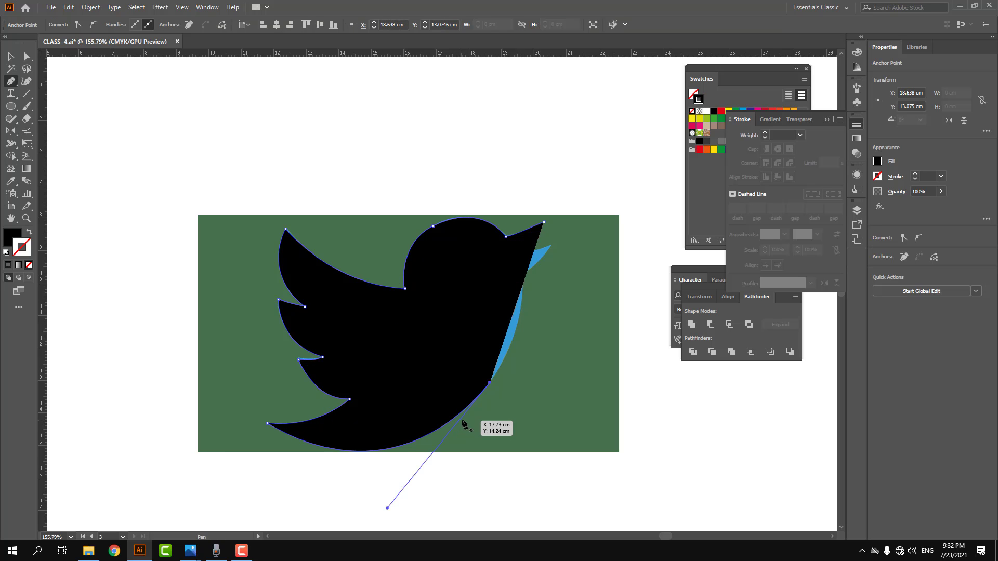
Swap the path to a black stroke without fill and extend the outline up the breast to a corner at the throat.
{"action": "key", "text": "shift+x"}
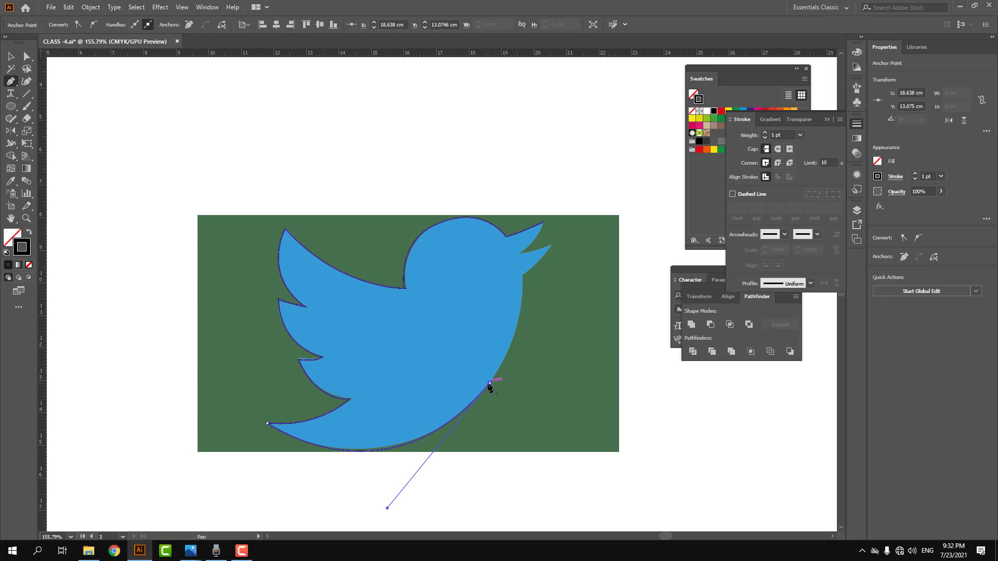
{"action": "left_click_drag", "start_coordinate": [490, 385], "coordinate": [523, 278]}
{"action": "left_click", "coordinate": [522, 276]}
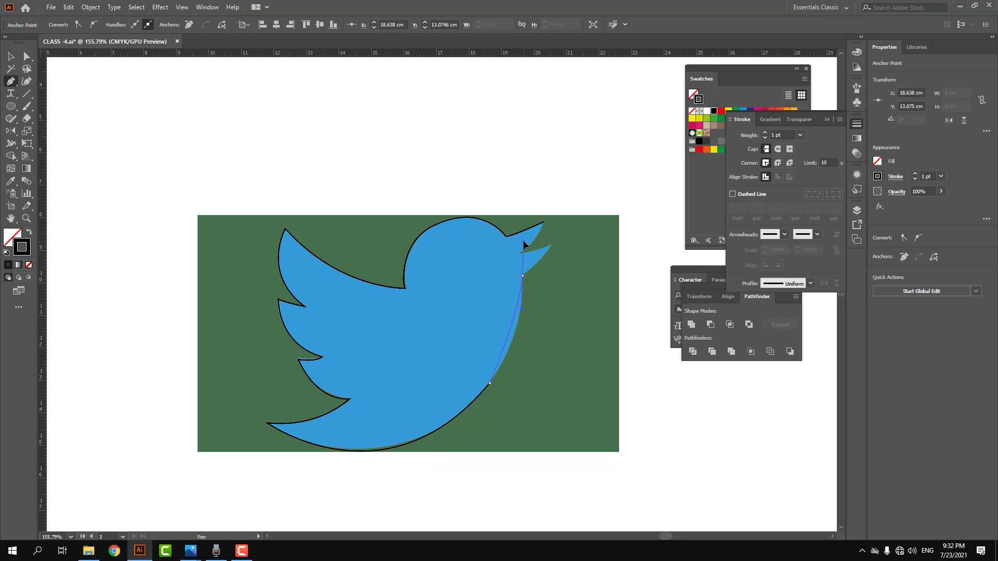
{"action": "left_click_drag", "start_coordinate": [522, 207], "coordinate": [523, 207]}
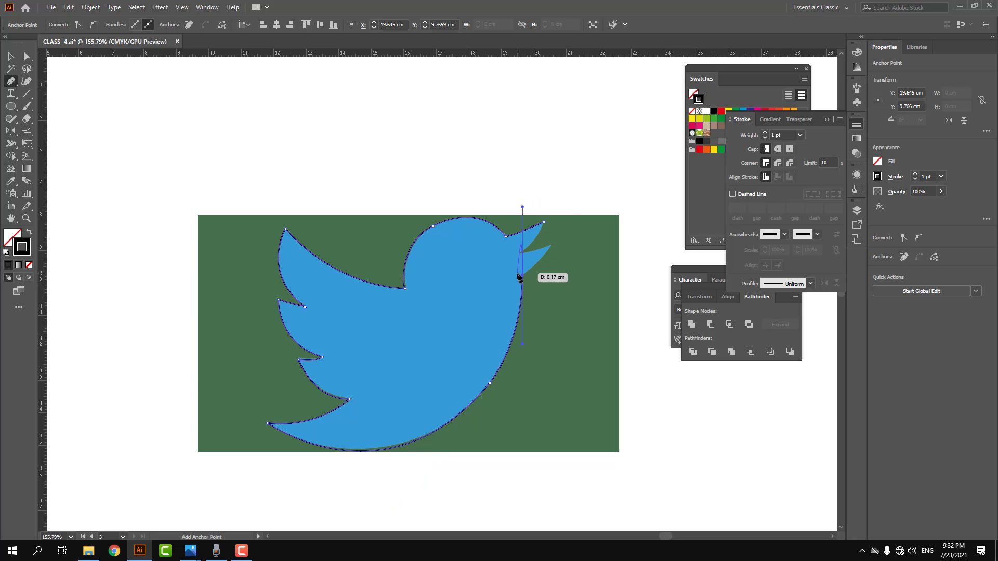
{"action": "left_click", "coordinate": [522, 276]}
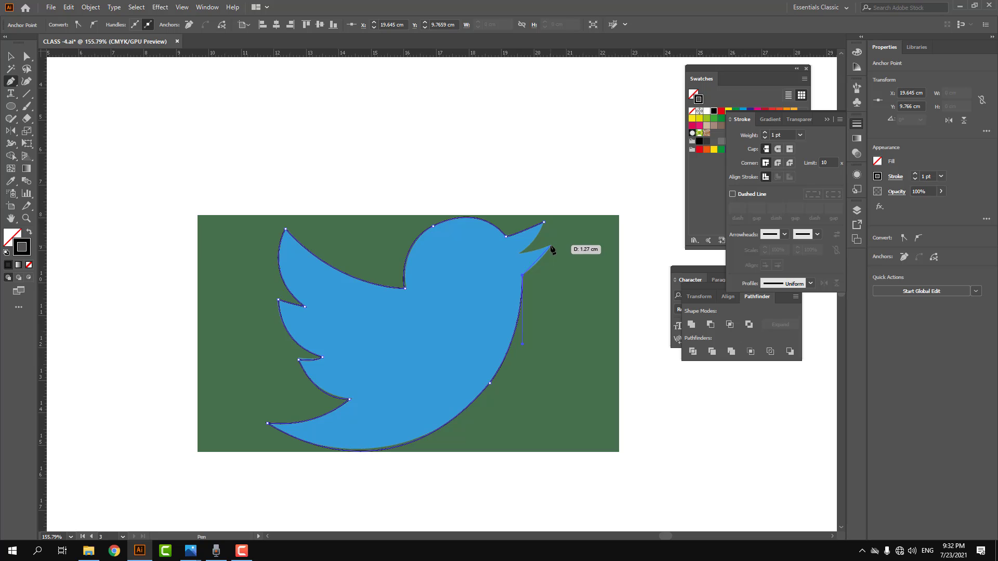
Trace the lower beak and mouth corner, close the outline at the upper beak tip and deselect it.
{"action": "left_click", "coordinate": [551, 246]}
{"action": "left_click", "coordinate": [551, 248], "text": "ctrl"}
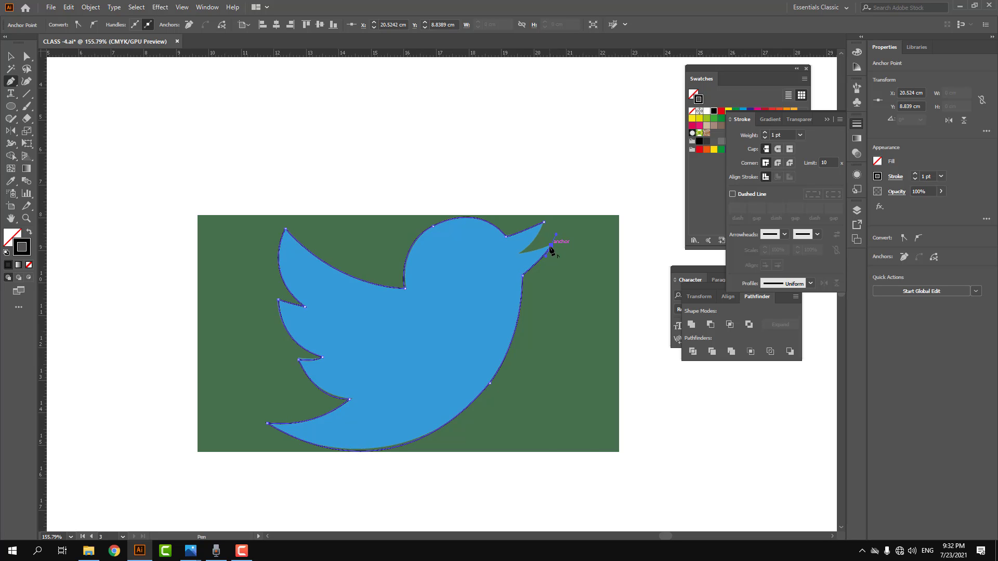
{"action": "left_click", "coordinate": [551, 247]}
{"action": "left_click", "coordinate": [519, 253]}
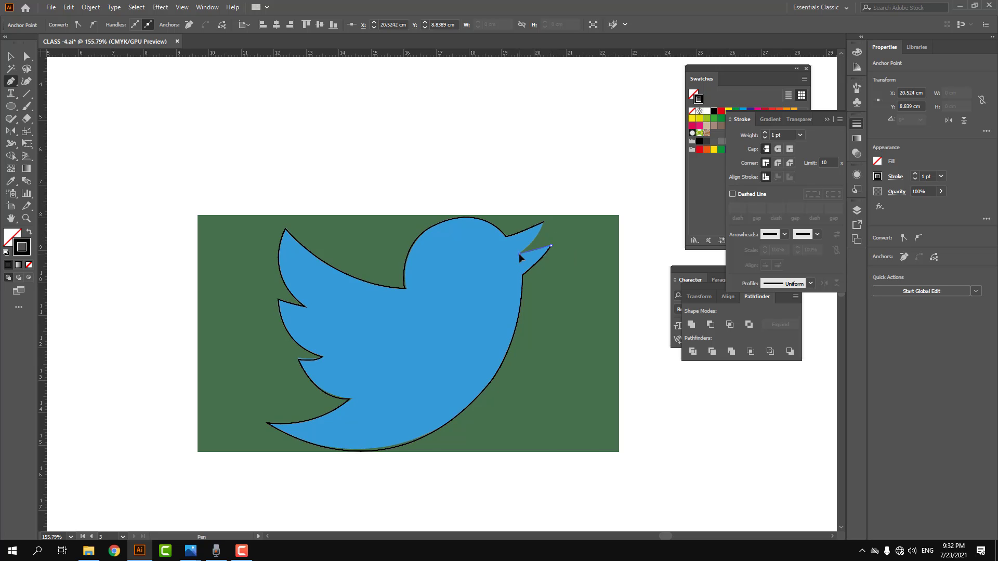
{"action": "left_click", "coordinate": [544, 223]}
{"action": "key", "text": "b"}
{"action": "key", "text": "v"}
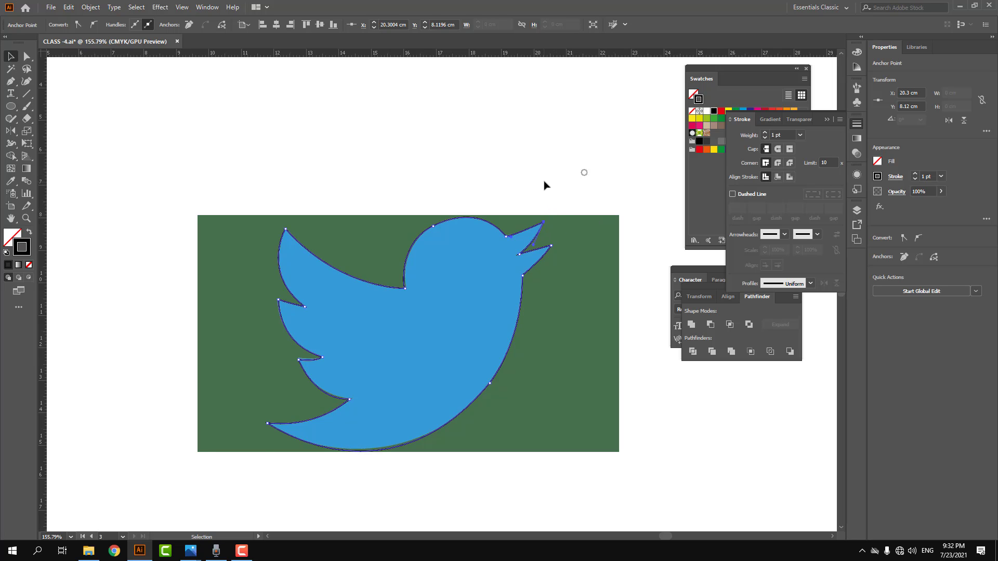
{"action": "left_click", "coordinate": [544, 182]}
{"action": "left_click_drag", "start_coordinate": [605, 163], "coordinate": [420, 359]}
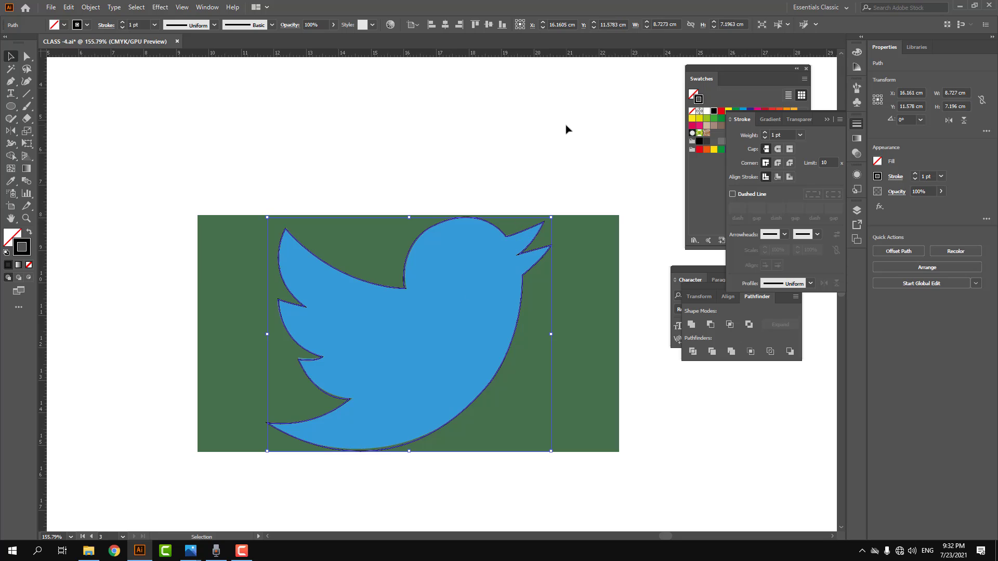
{"action": "left_click", "coordinate": [149, 82]}
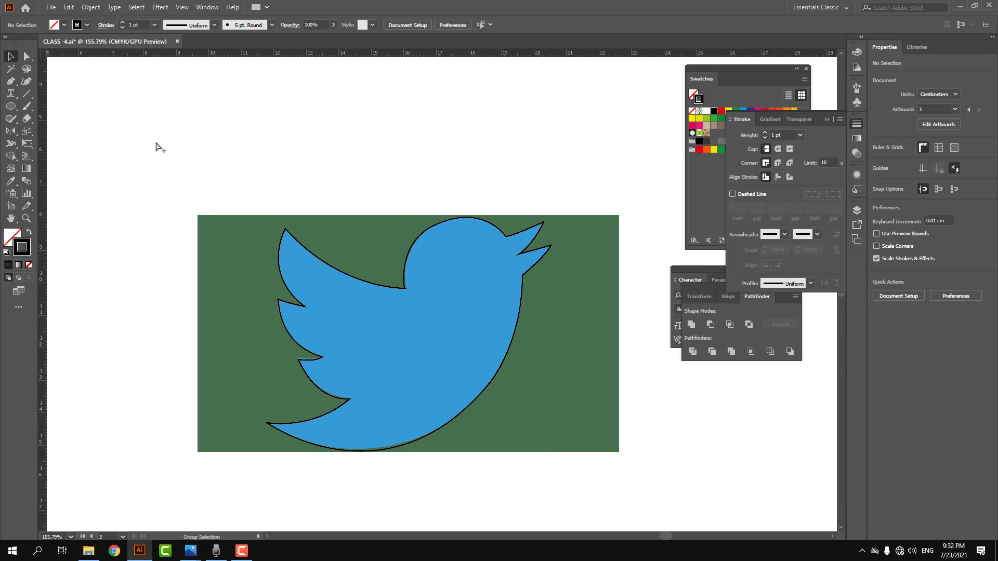
Select the placed Twitter logo together with the traced outline and make a clipping mask from them.
{"action": "key", "text": "ctrl+a"}
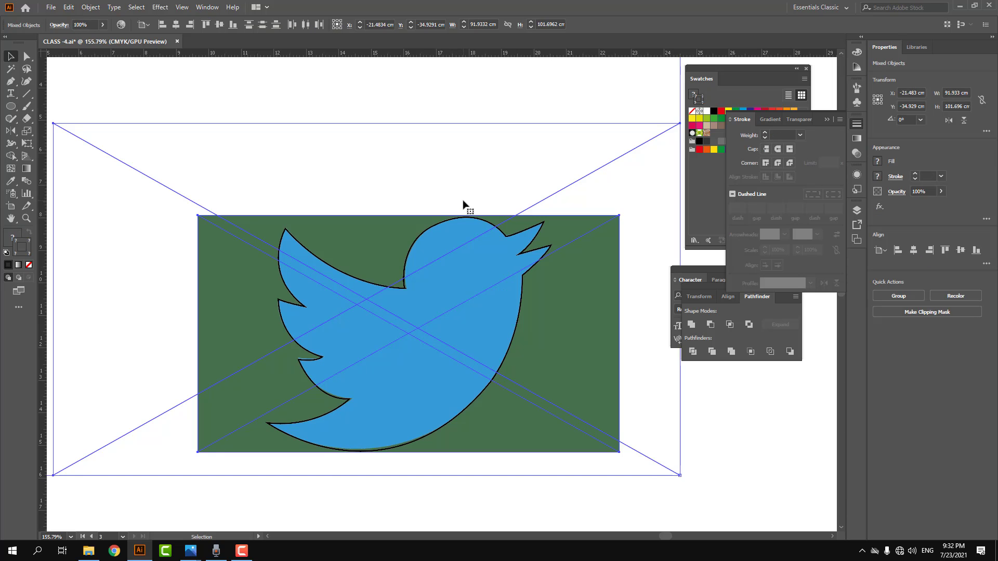
{"action": "left_click_drag", "start_coordinate": [451, 88], "coordinate": [564, 382]}
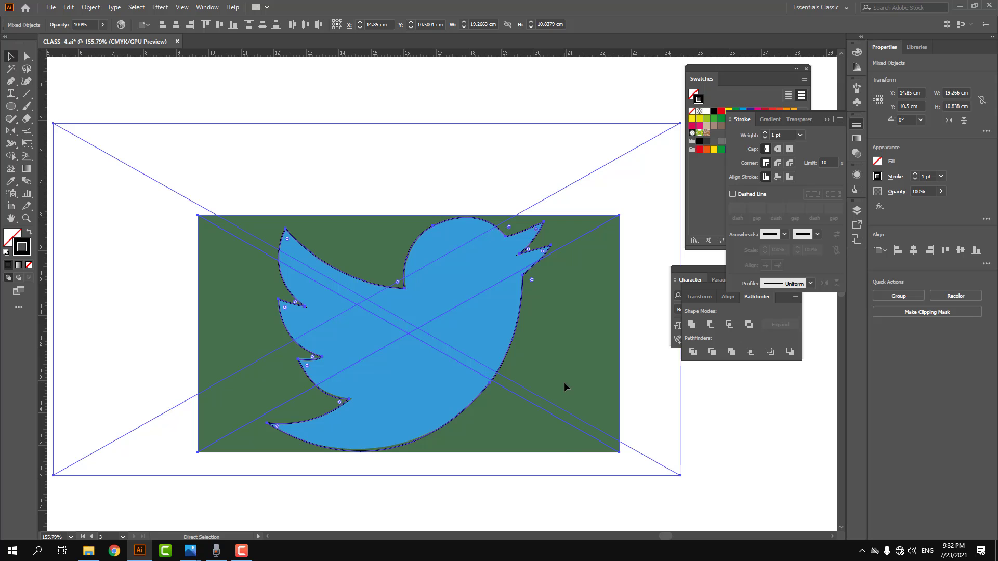
{"action": "key", "text": "Delete"}
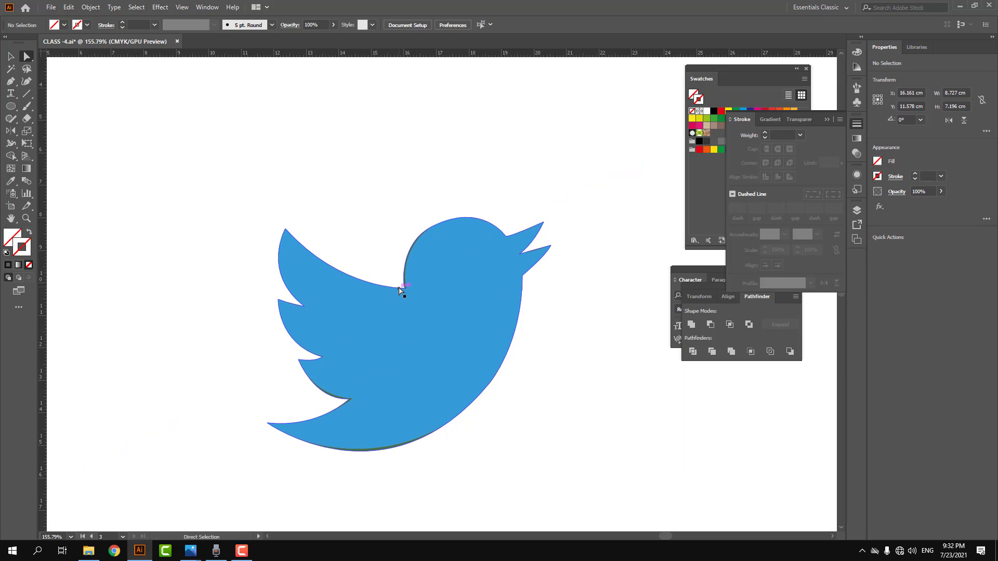
{"action": "key", "text": "ctrl+z"}
{"action": "key", "text": "ctrl+shift+z"}
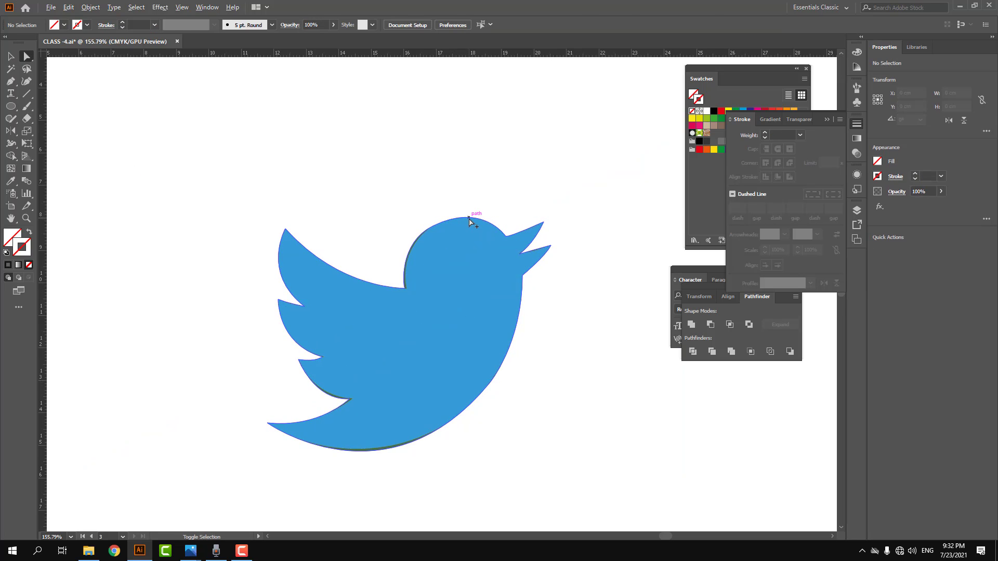
Select the clipping path, scale it down slightly about its center and deselect it.
{"action": "left_click", "coordinate": [470, 223]}
{"action": "key", "text": "v"}
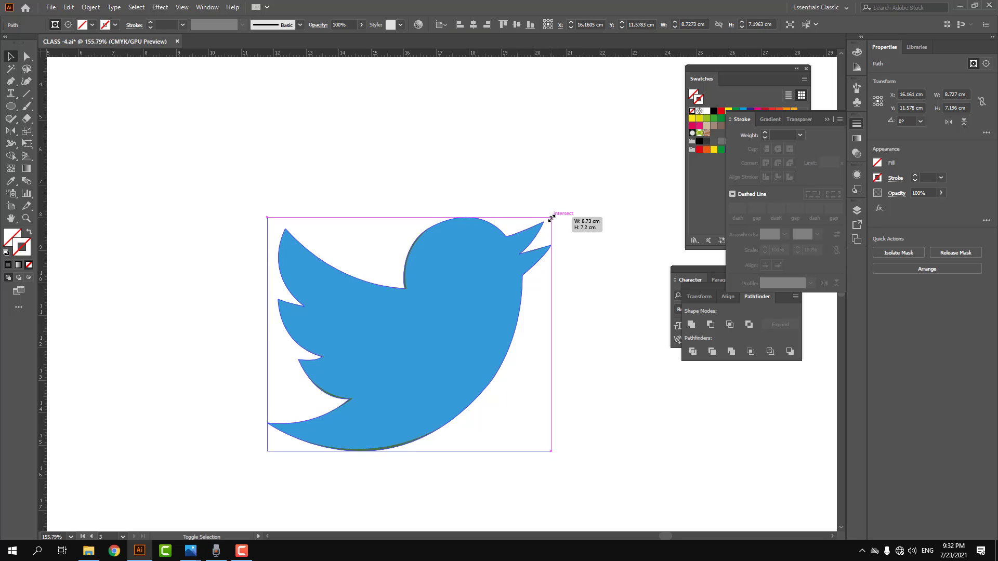
{"action": "left_click_drag", "start_coordinate": [551, 219], "coordinate": [547, 221]}
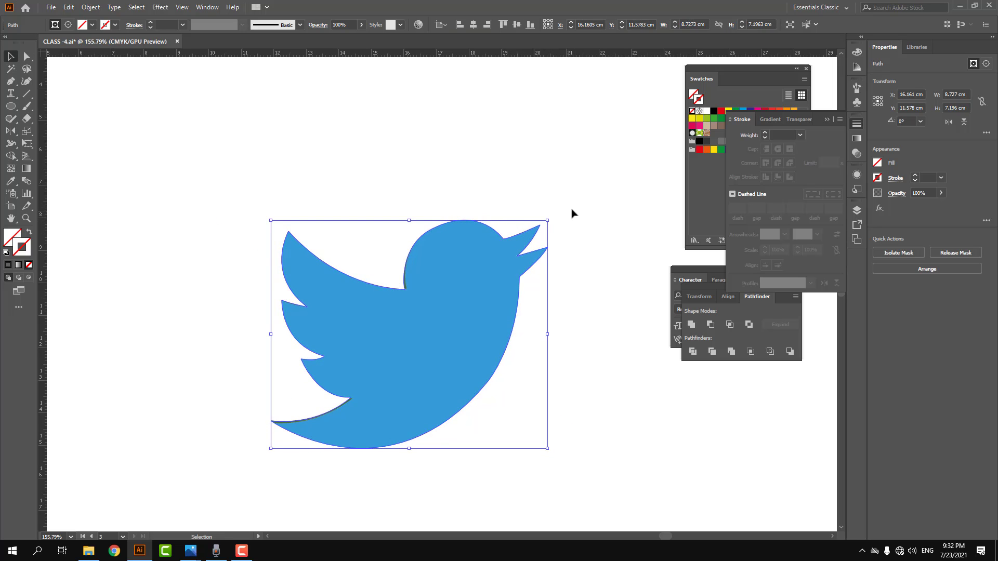
{"action": "left_click", "coordinate": [572, 212]}
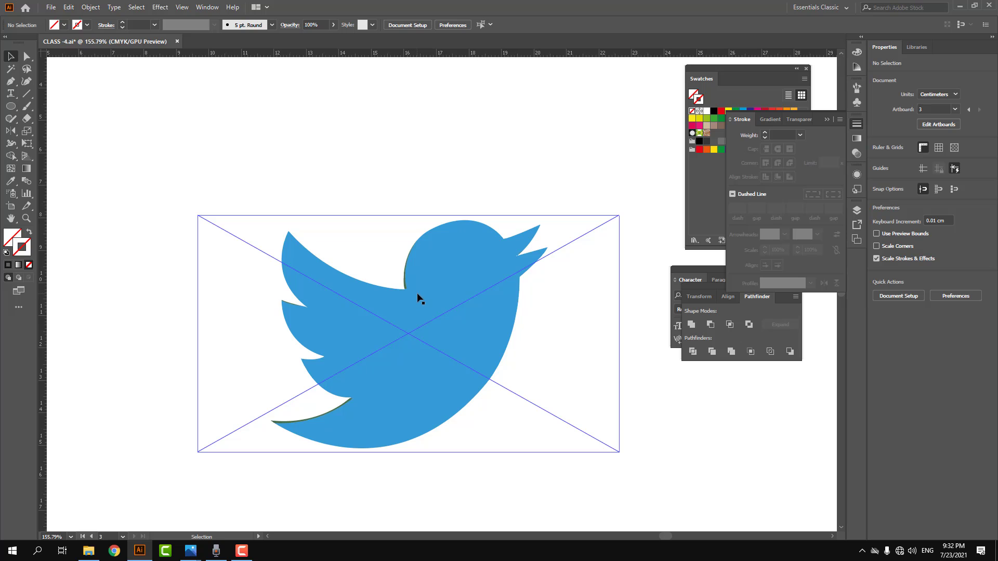
Move the clipping path's anchor at the notch between head and wing inward to hide the green edge.
{"action": "key", "text": "a"}
{"action": "left_click", "coordinate": [404, 288]}
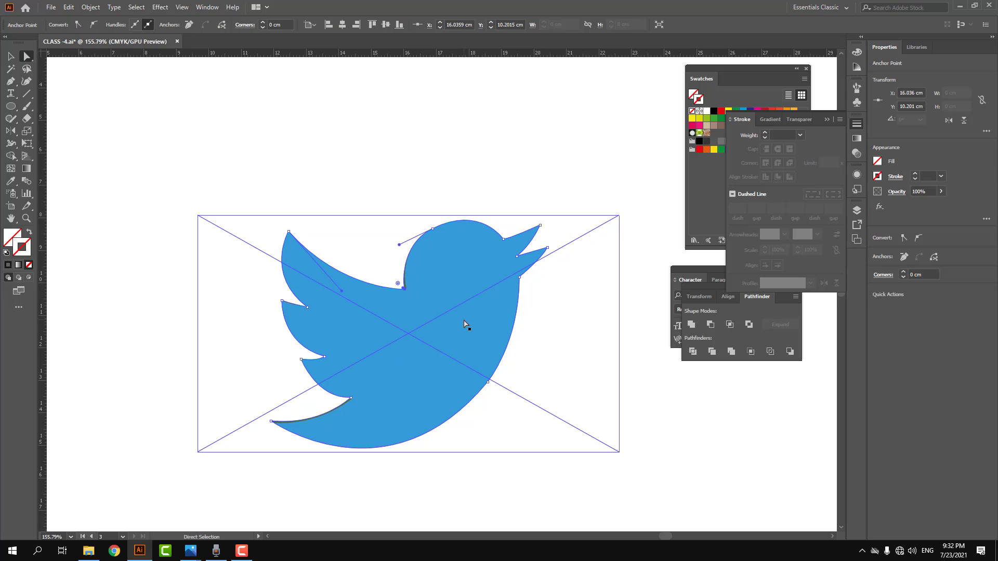
{"action": "left_click_drag", "start_coordinate": [201, 198], "coordinate": [594, 418]}
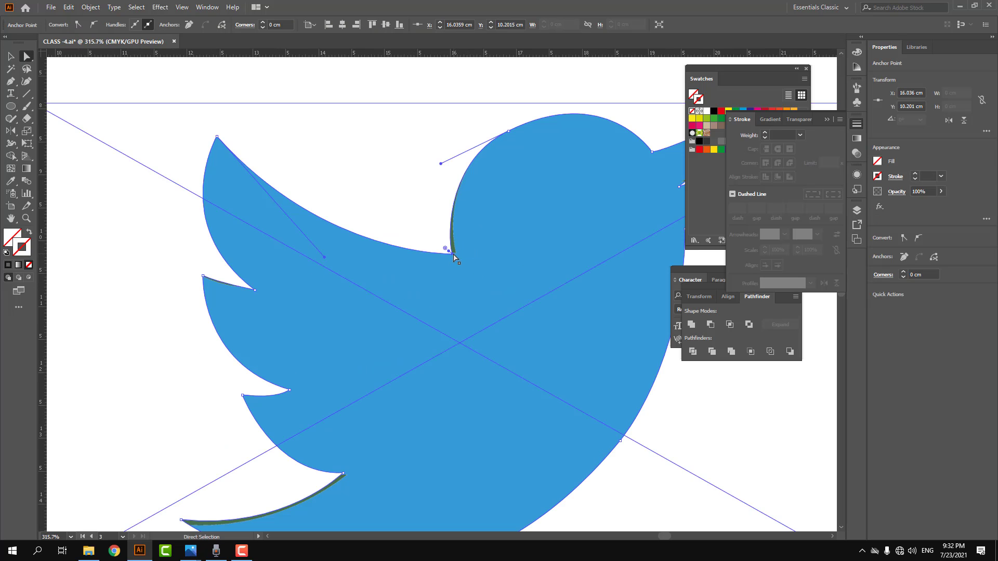
{"action": "left_click_drag", "start_coordinate": [453, 254], "coordinate": [458, 254]}
{"action": "key", "text": "ctrl+shift+a"}
Reposition the clipping path's anchors at the tail tip and the notch above the tail to trim the green edge.
{"action": "left_click_drag", "start_coordinate": [388, 462], "coordinate": [399, 333]}
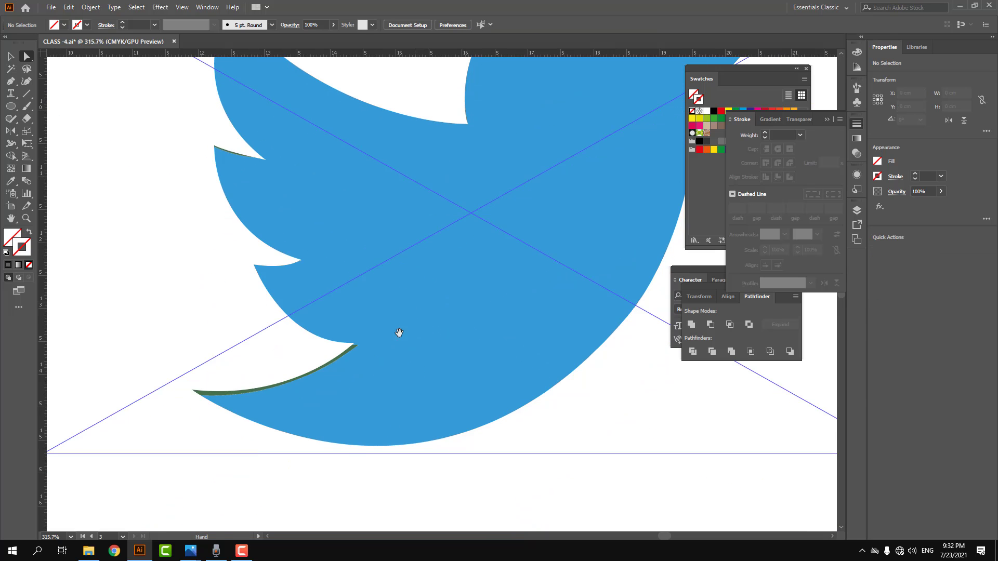
{"action": "left_click", "coordinate": [355, 344]}
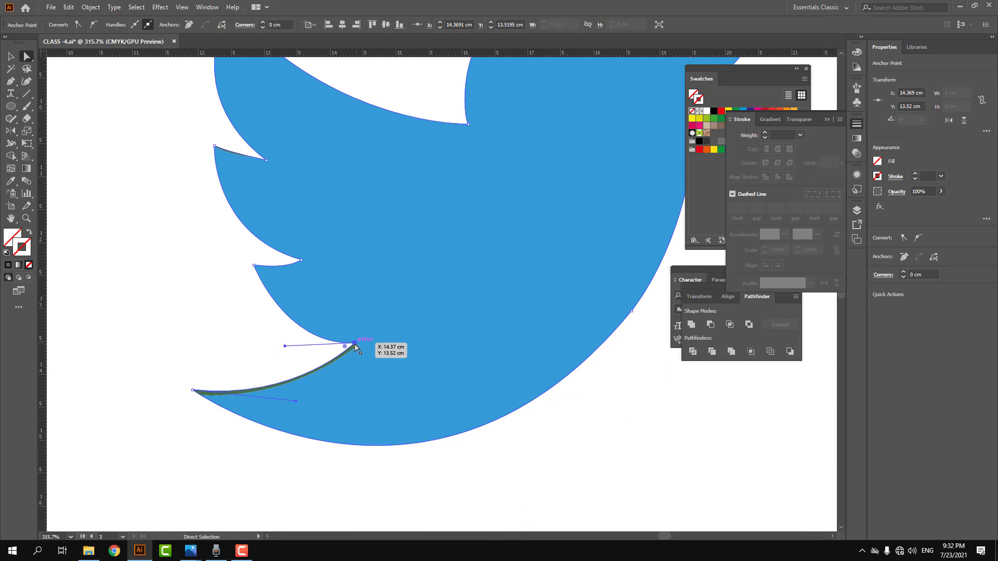
{"action": "left_click", "coordinate": [201, 394]}
{"action": "left_click_drag", "start_coordinate": [193, 392], "coordinate": [213, 400]}
{"action": "left_click", "coordinate": [355, 344]}
{"action": "left_click", "coordinate": [253, 364]}
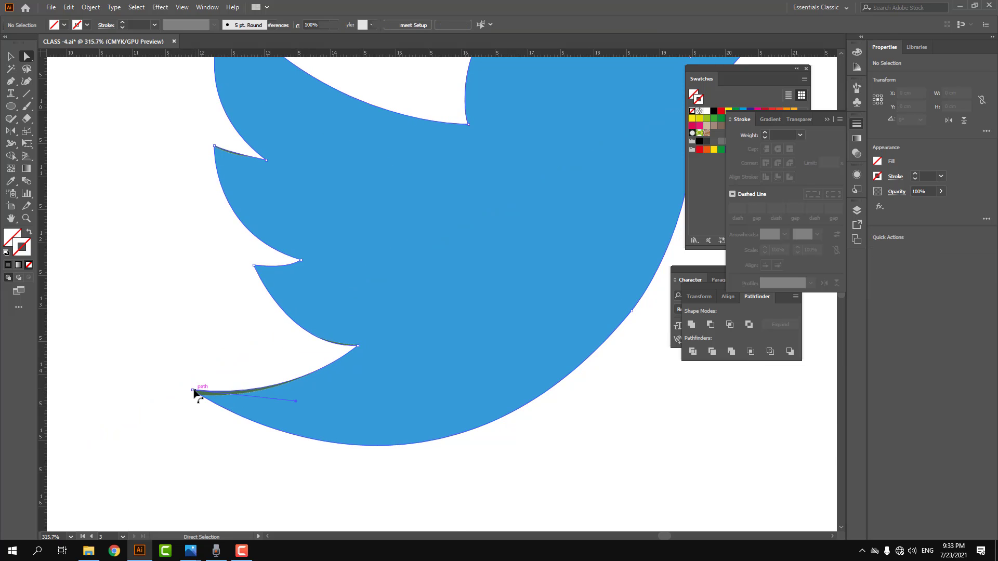
{"action": "left_click_drag", "start_coordinate": [195, 393], "coordinate": [205, 398]}
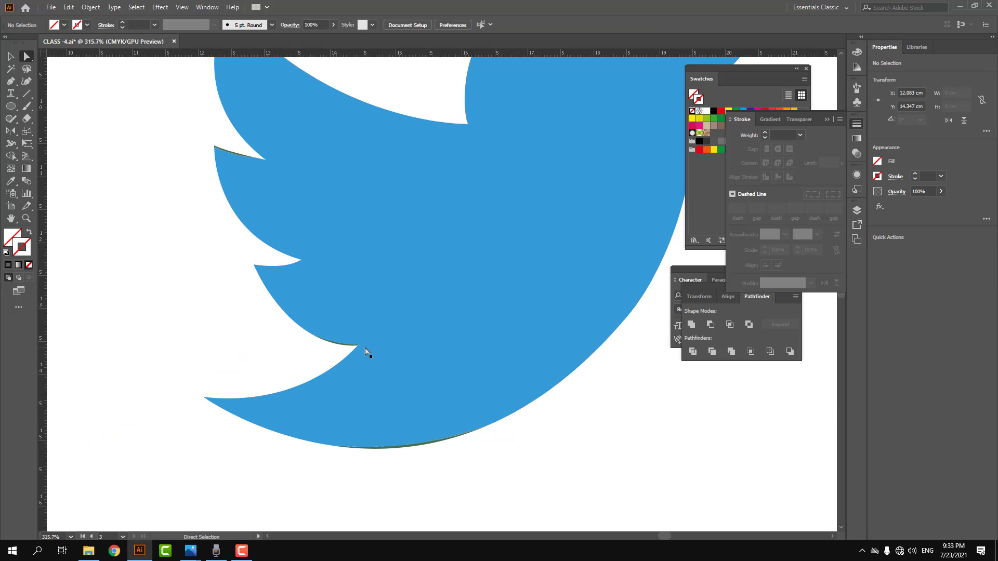
{"action": "left_click_drag", "start_coordinate": [357, 346], "coordinate": [361, 344]}
Adjust the direction handle of the belly curve so the clipping path cuts off the green edge beneath the bird.
{"action": "left_click", "coordinate": [372, 450]}
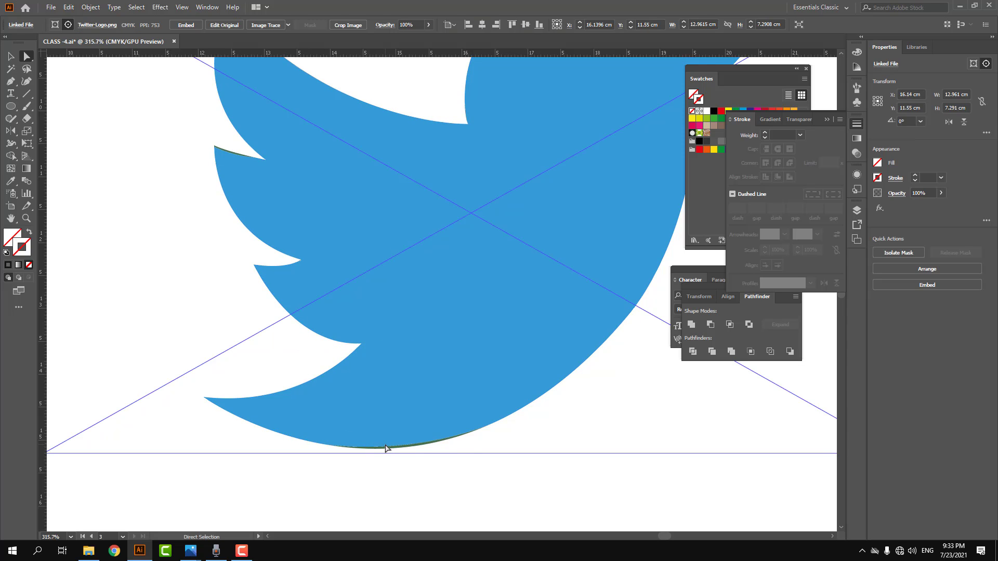
{"action": "left_click", "coordinate": [421, 449]}
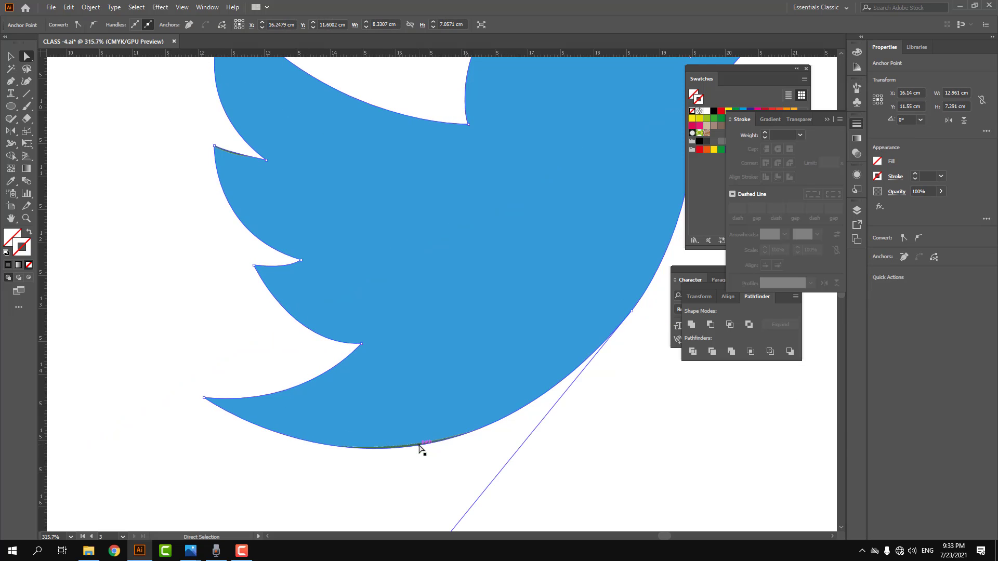
{"action": "left_click_drag", "start_coordinate": [479, 455], "coordinate": [485, 317]}
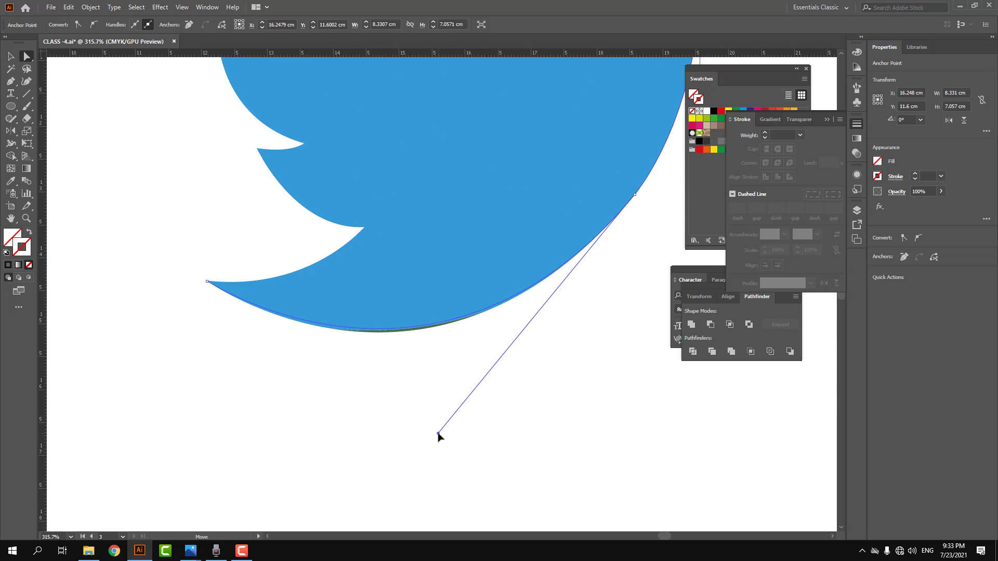
{"action": "left_click", "coordinate": [529, 454]}
Move the clipped bird toward the middle of the third artboard, to about X 14.21 cm and Y 8.6 cm.
{"action": "left_click", "coordinate": [475, 268], "text": "ctrl+alt"}
{"action": "left_click", "coordinate": [474, 268], "text": "ctrl+alt"}
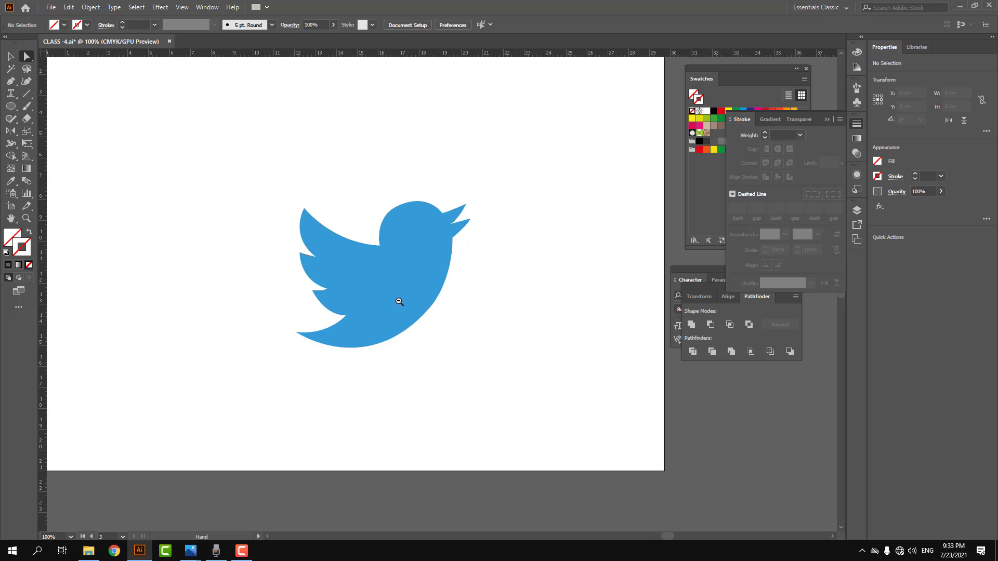
{"action": "left_click_drag", "start_coordinate": [411, 296], "coordinate": [460, 284]}
{"action": "left_click", "coordinate": [425, 295]}
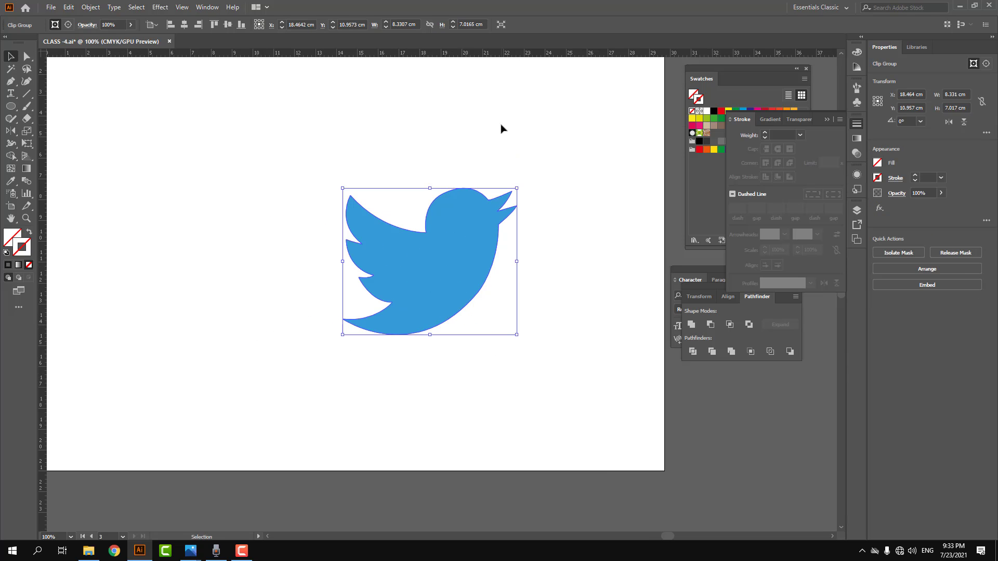
{"action": "left_click", "coordinate": [429, 300], "text": "ctrl+alt"}
{"action": "scroll", "coordinate": [486, 343], "scroll_direction": "up", "scroll_amount": 2}
{"action": "scroll", "coordinate": [487, 343], "scroll_direction": "left", "scroll_amount": 1}
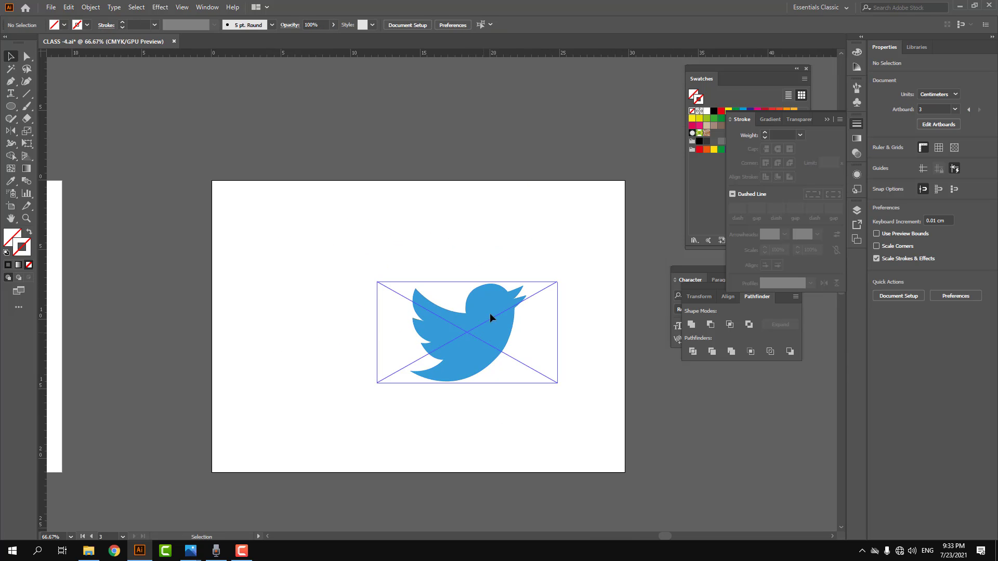
{"action": "left_click_drag", "start_coordinate": [490, 318], "coordinate": [436, 302]}
{"action": "scroll", "coordinate": [470, 310], "scroll_direction": "left", "scroll_amount": 3}
{"action": "scroll", "coordinate": [278, 281], "scroll_direction": "right", "scroll_amount": 3}
{"action": "left_click_drag", "start_coordinate": [278, 281], "coordinate": [438, 234]}
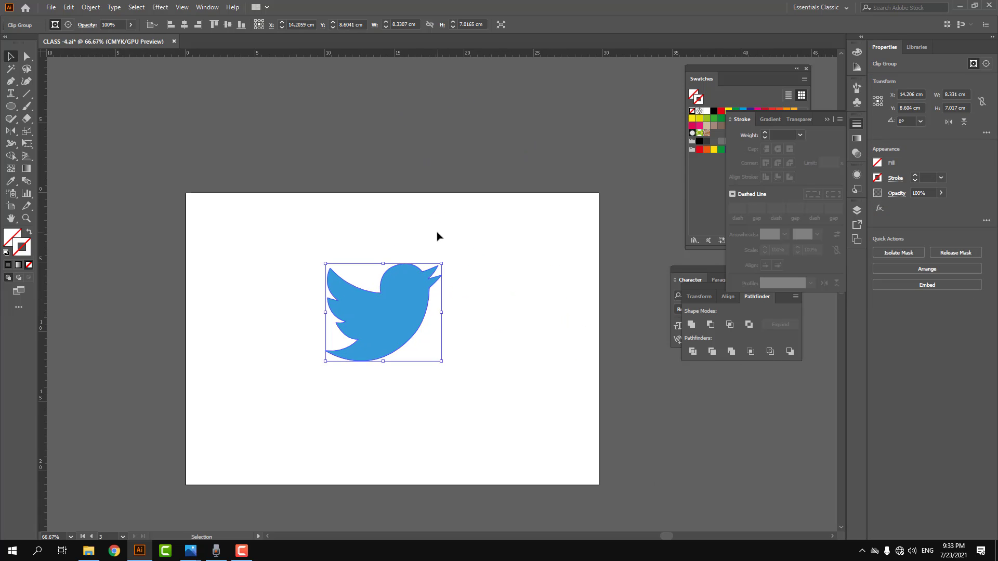
Deselect the clipped bird and save the document.
{"action": "scroll", "coordinate": [487, 323], "scroll_direction": "left", "scroll_amount": 3}
{"action": "scroll", "coordinate": [487, 324], "scroll_direction": "left", "scroll_amount": 1}
{"action": "left_click", "coordinate": [635, 297]}
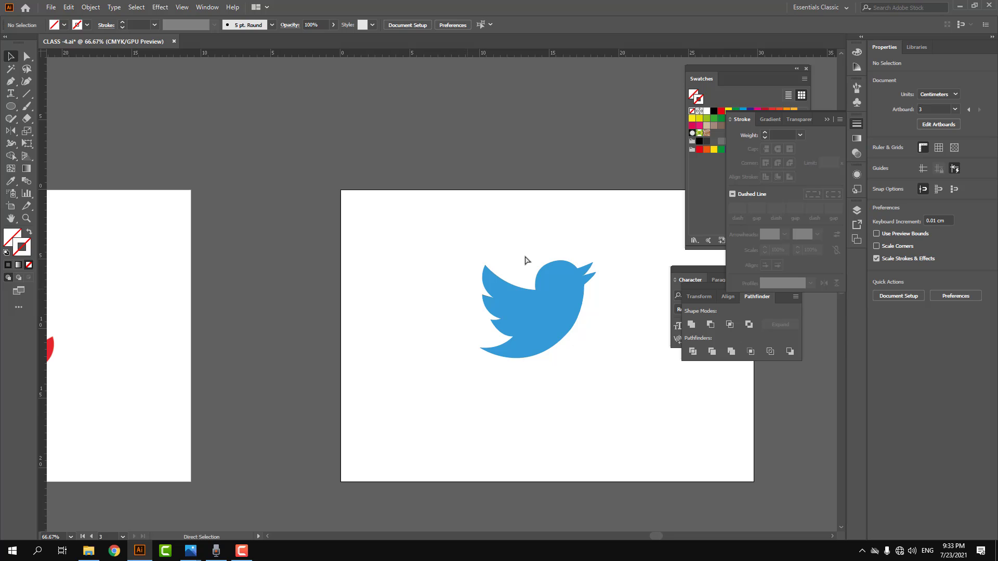
{"action": "key", "text": "ctrl+s"}
{"action": "scroll", "coordinate": [457, 263], "scroll_direction": "right", "scroll_amount": 10}
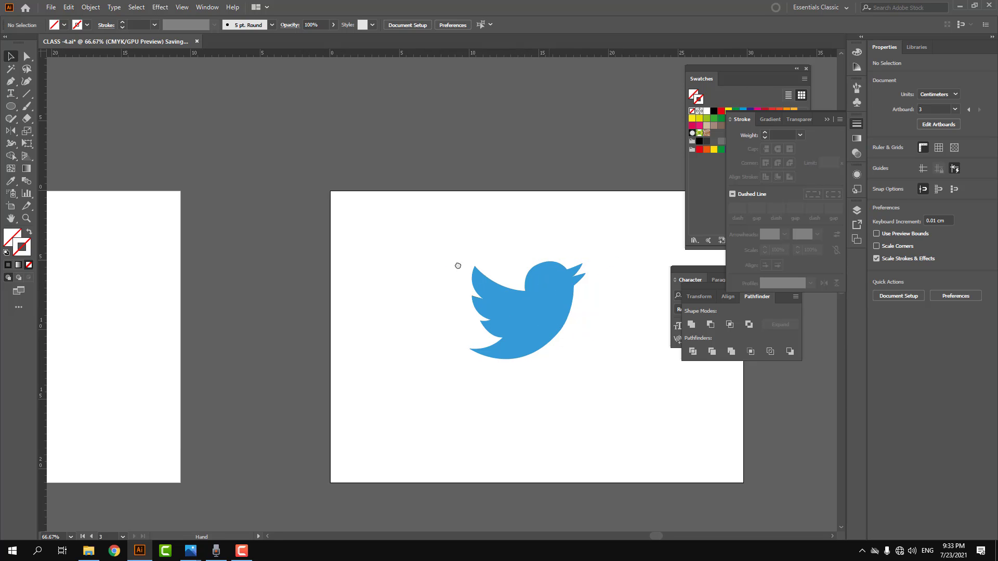
{"action": "left_click", "coordinate": [427, 319]}
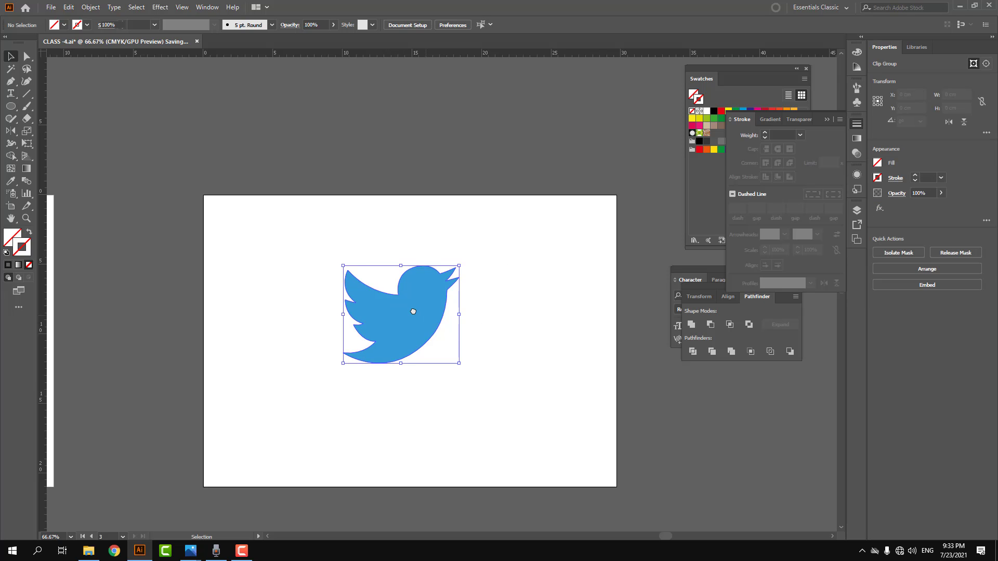
{"action": "left_click", "coordinate": [249, 314]}
Move the bee drawing off the first artboard, to about X 37.19 cm and Y 18.2 cm.
{"action": "scroll", "coordinate": [205, 327], "scroll_direction": "left", "scroll_amount": 20}
{"action": "scroll", "coordinate": [305, 327], "scroll_direction": "right", "scroll_amount": 5}
{"action": "scroll", "coordinate": [364, 314], "scroll_direction": "left", "scroll_amount": 20}
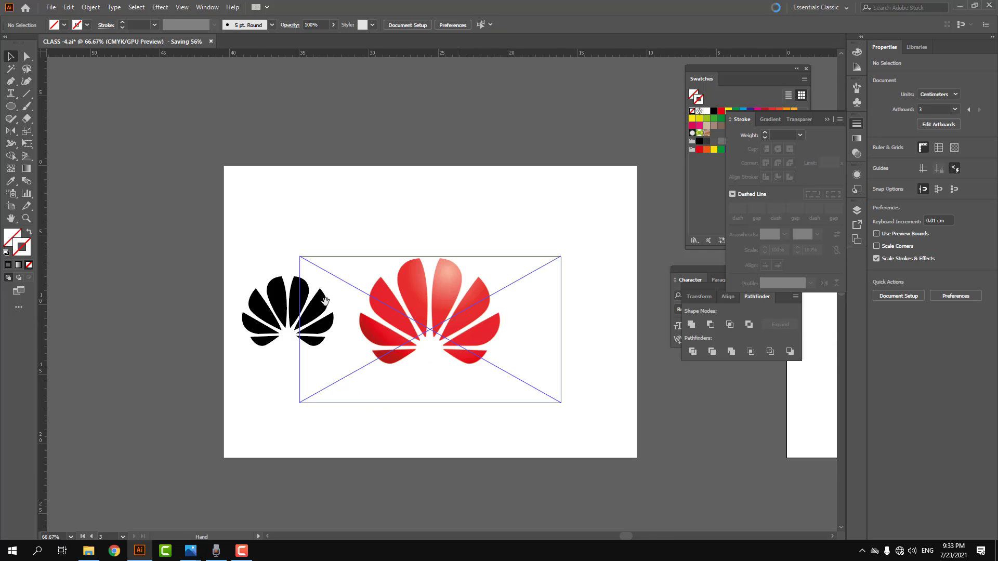
{"action": "scroll", "coordinate": [257, 314], "scroll_direction": "left", "scroll_amount": 20}
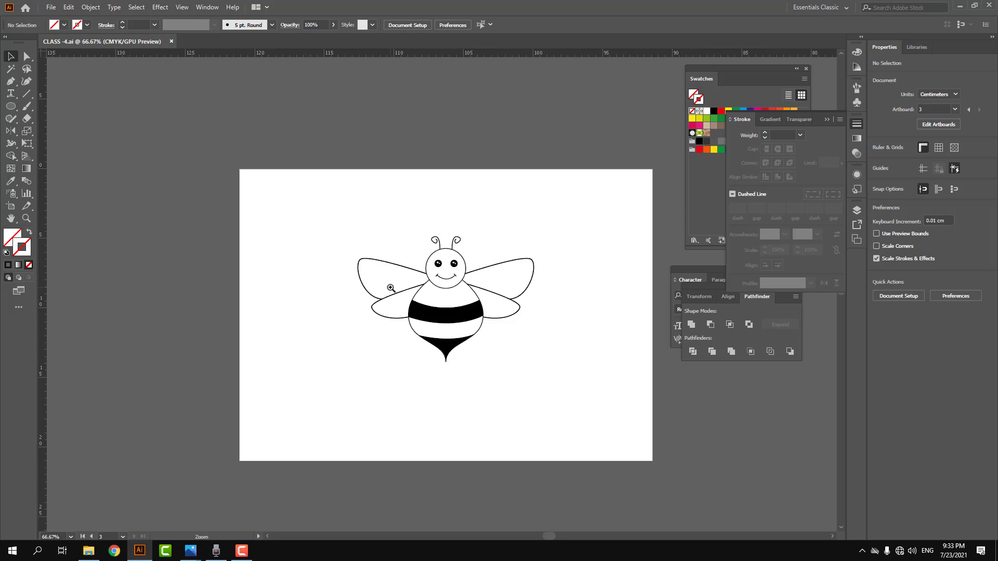
{"action": "scroll", "coordinate": [391, 288], "scroll_direction": "up", "scroll_amount": 3}
{"action": "scroll", "coordinate": [335, 261], "scroll_direction": "down", "scroll_amount": 3}
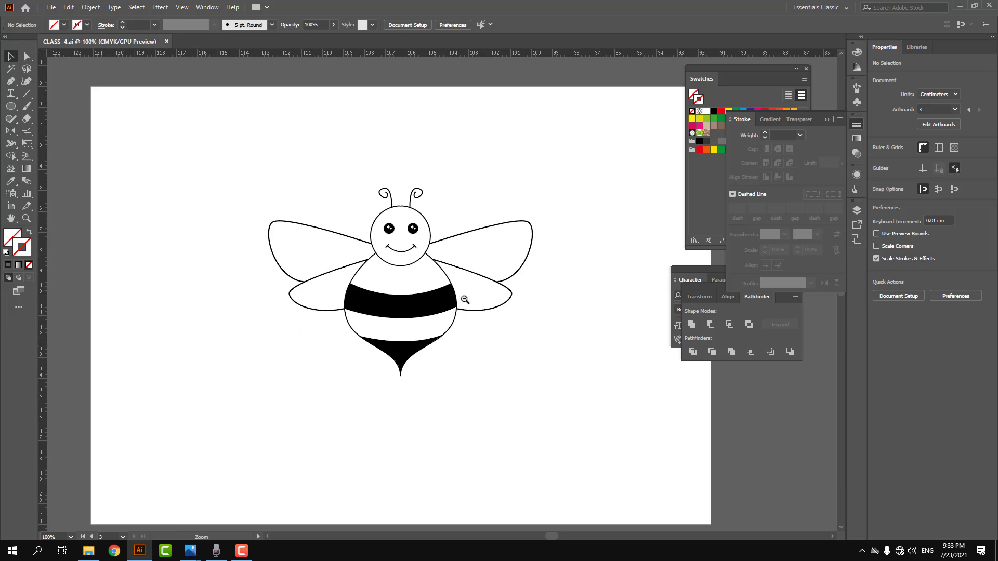
{"action": "left_click_drag", "start_coordinate": [269, 209], "coordinate": [514, 355]}
{"action": "left_click_drag", "start_coordinate": [421, 322], "coordinate": [730, 439]}
{"action": "left_click", "coordinate": [345, 266]}
{"action": "left_click_drag", "start_coordinate": [408, 252], "coordinate": [271, 165]}
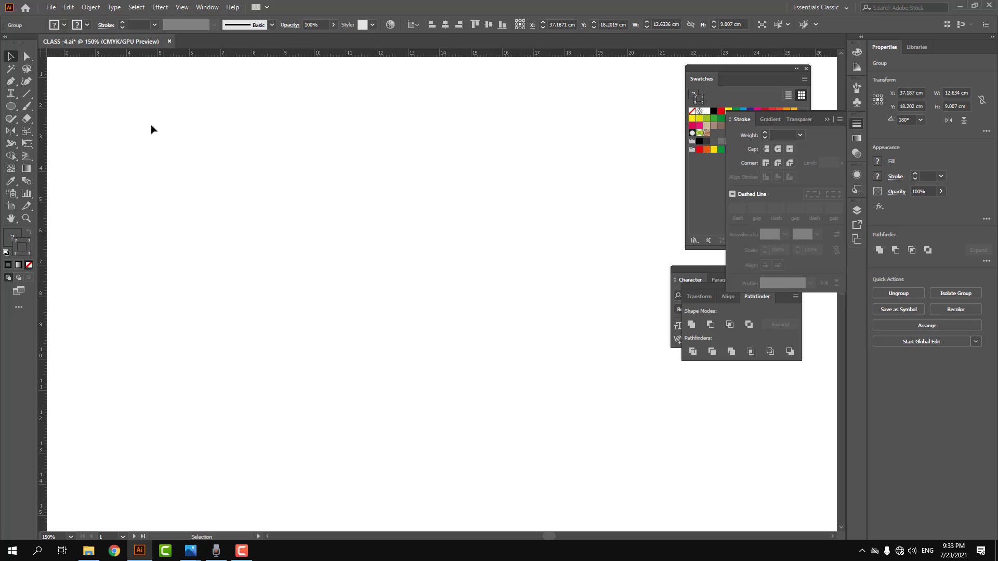
Start an open wavy path on the first artboard with the Curvature tool, placing five points across about 10.58 × 7.14 cm.
{"action": "left_click", "coordinate": [26, 82]}
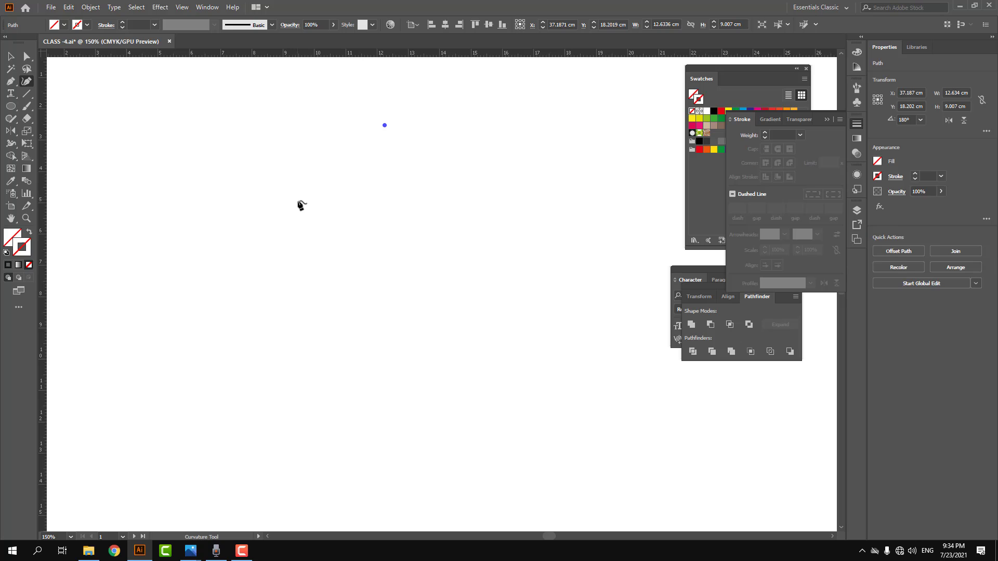
{"action": "left_click", "coordinate": [287, 261]}
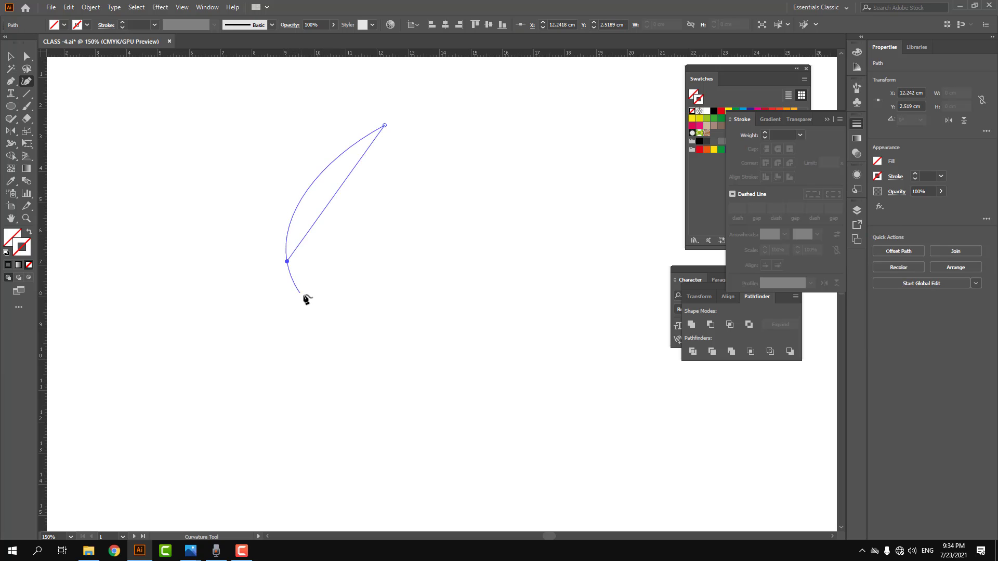
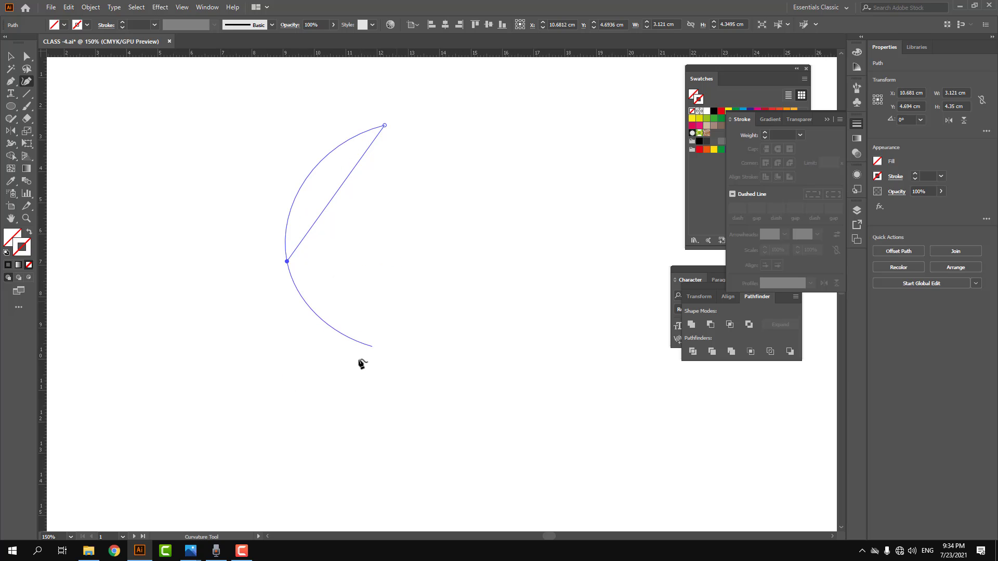
{"action": "left_click", "coordinate": [375, 348]}
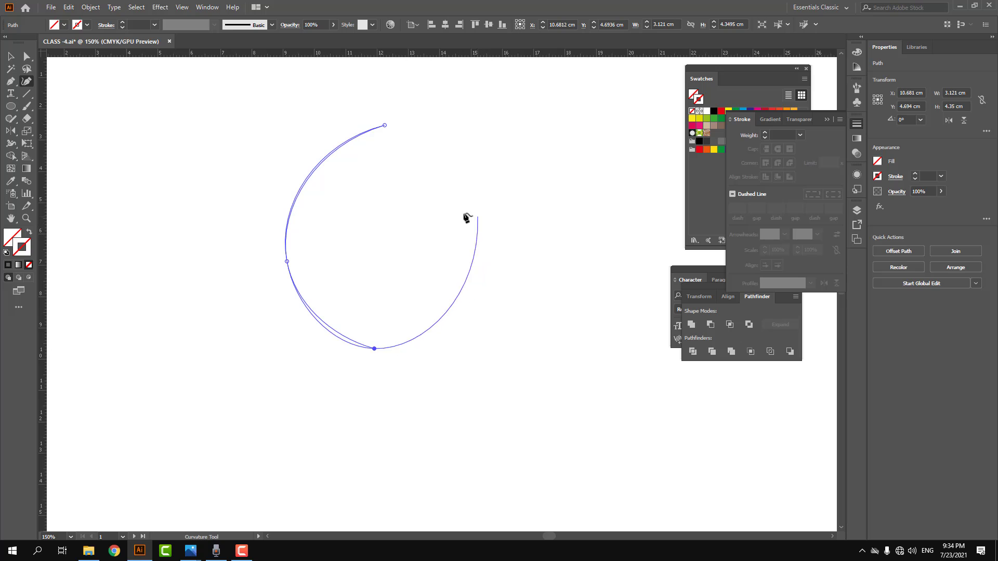
{"action": "left_click", "coordinate": [509, 214]}
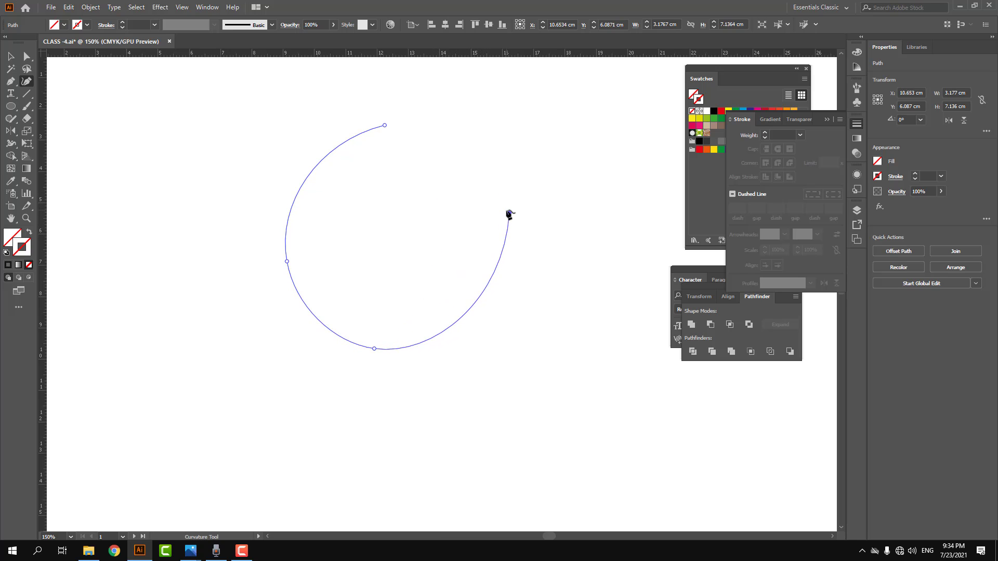
{"action": "left_click", "coordinate": [617, 246]}
{"action": "left_click_drag", "start_coordinate": [500, 325], "coordinate": [342, 379]}
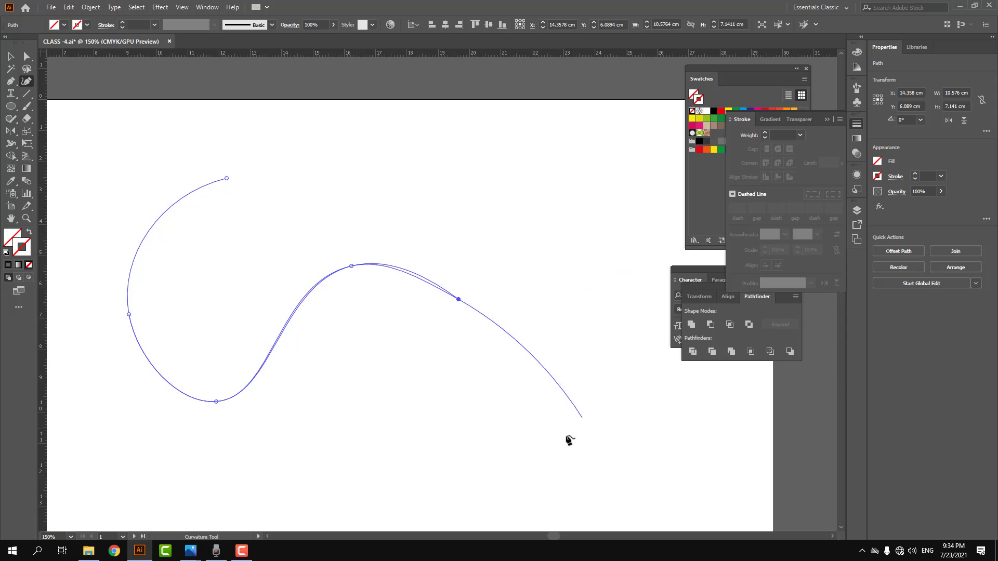
Extend the curvature path with four more points that wind back and forth below, to about 13.18 × 12.23 cm overall.
{"action": "left_click", "coordinate": [533, 461]}
{"action": "left_click", "coordinate": [304, 472]}
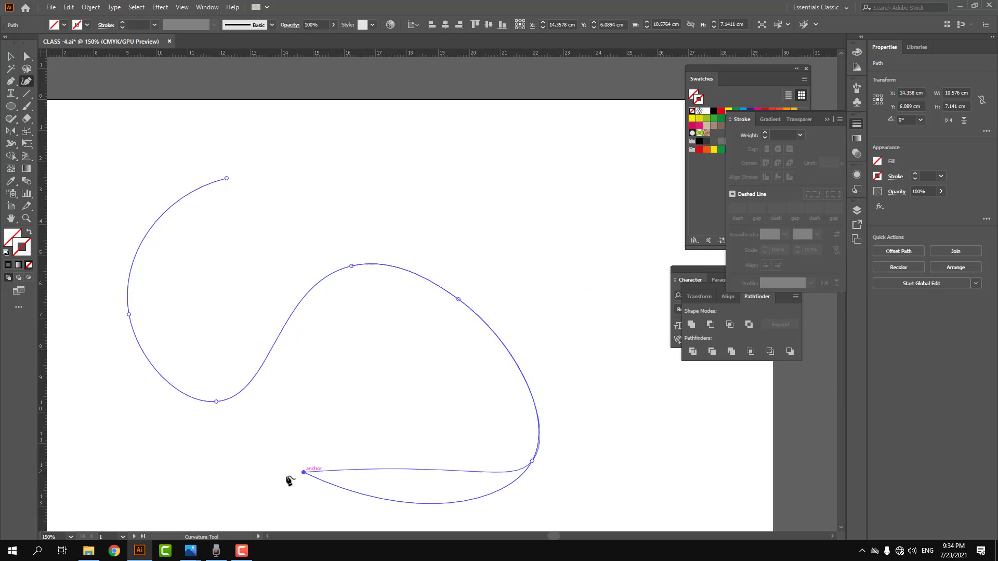
{"action": "left_click_drag", "start_coordinate": [302, 438], "coordinate": [341, 352]}
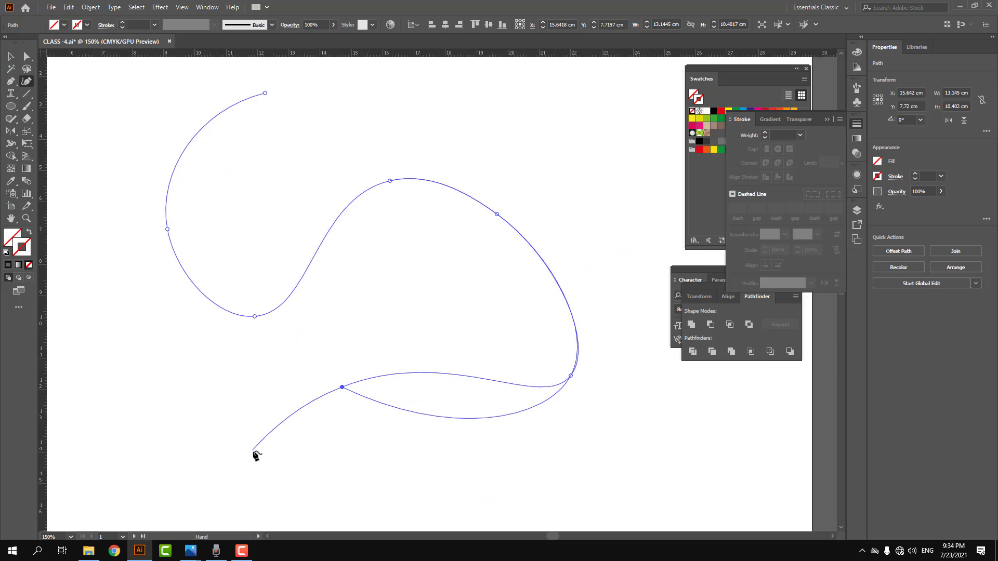
{"action": "left_click", "coordinate": [252, 450]}
{"action": "left_click", "coordinate": [494, 473]}
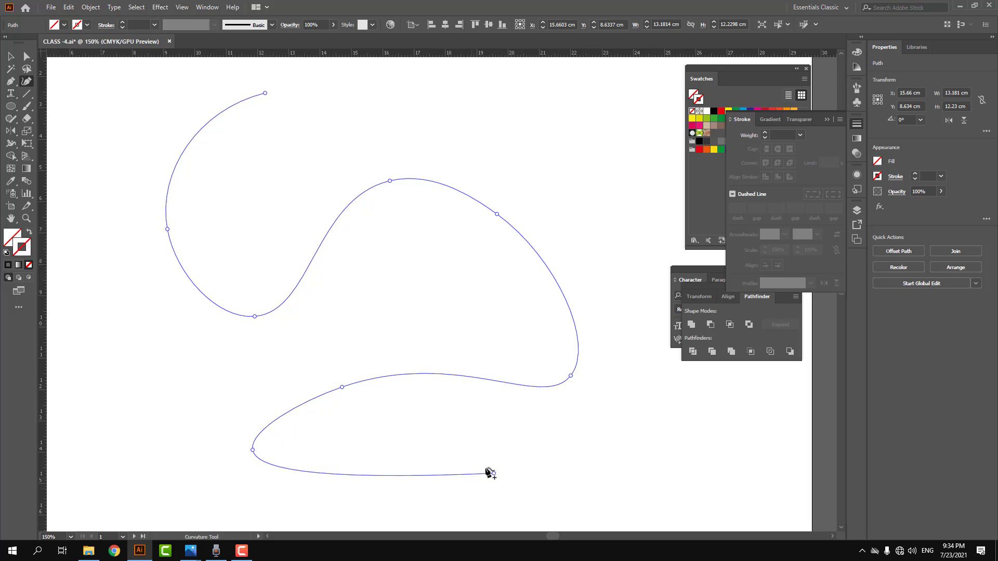
{"action": "left_click_drag", "start_coordinate": [535, 398], "coordinate": [597, 329]}
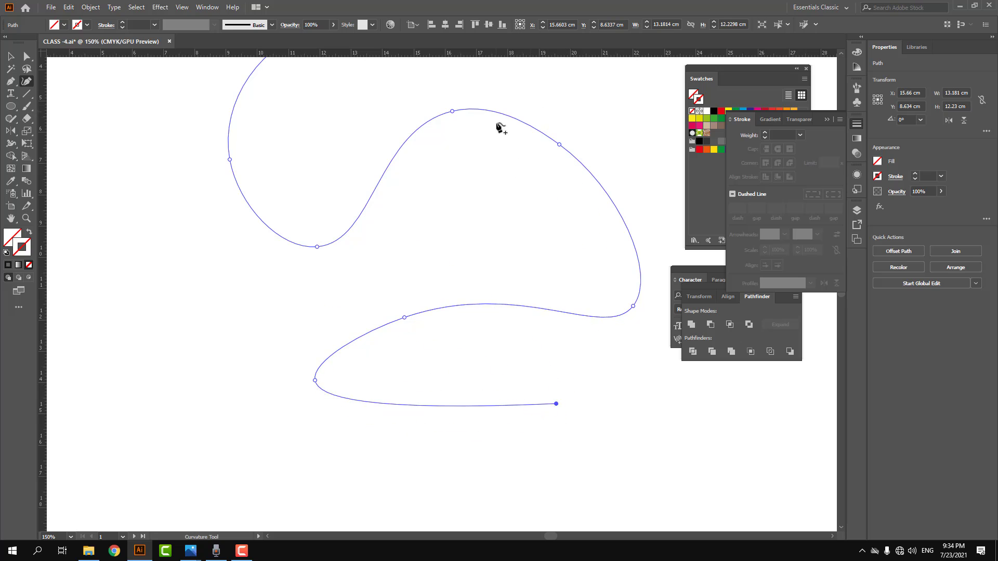
Give the curvature path the default 1 pt black stroke with no fill, then end and deselect it.
{"action": "left_click", "coordinate": [7, 253]}
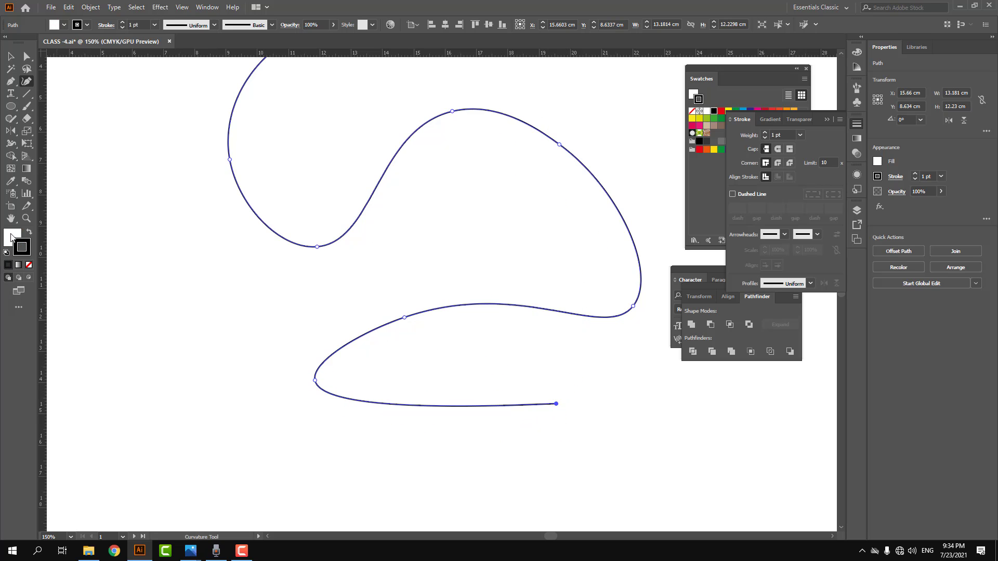
{"action": "left_click", "coordinate": [10, 234]}
{"action": "left_click", "coordinate": [29, 265]}
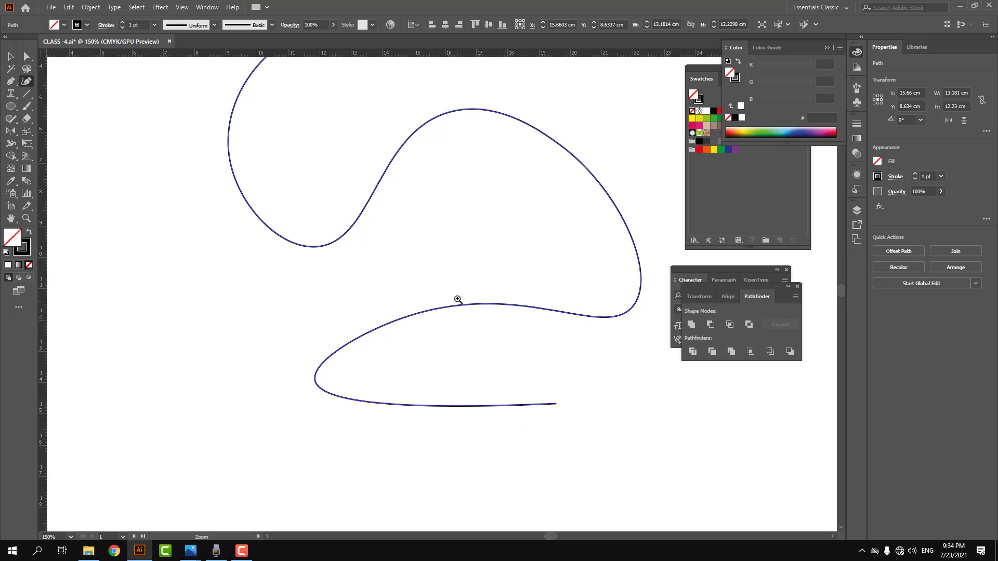
{"action": "key", "text": "ctrl+minus"}
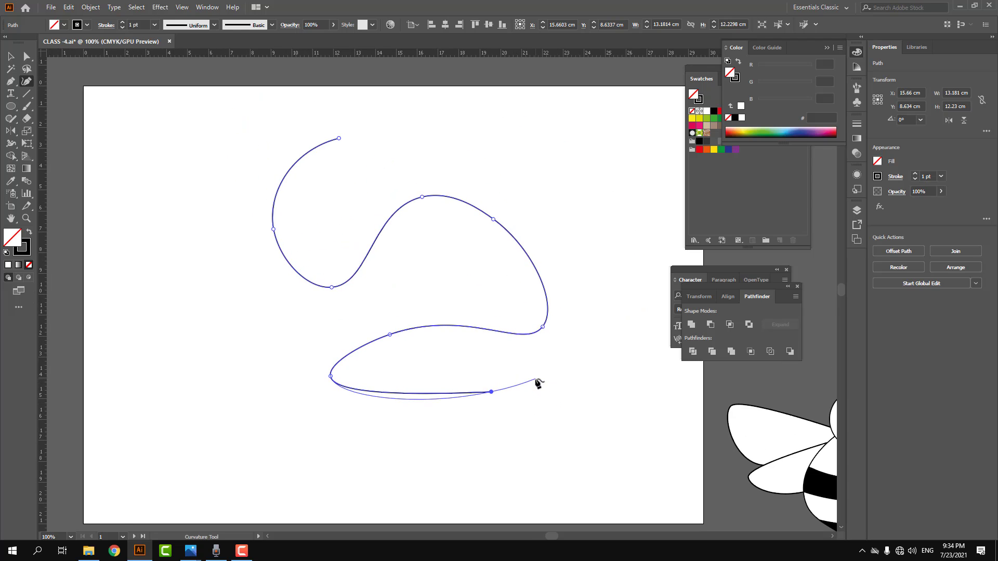
{"action": "key", "text": "Escape"}
{"action": "key", "text": "v"}
{"action": "left_click", "coordinate": [596, 366]}
{"action": "scroll", "coordinate": [494, 291], "scroll_direction": "up", "scroll_amount": 3}
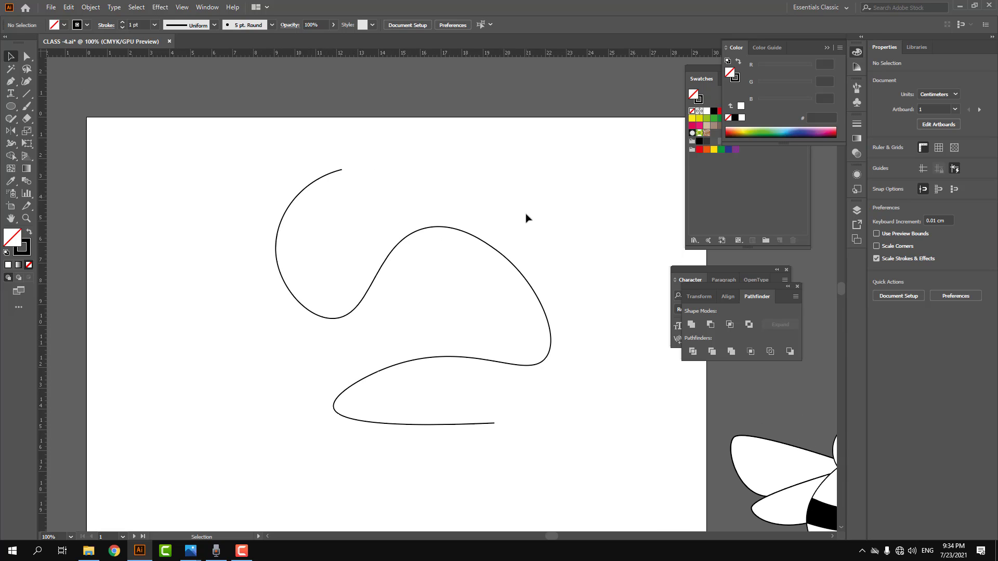
{"action": "scroll", "coordinate": [517, 223], "scroll_direction": "down", "scroll_amount": 3}
{"action": "scroll", "coordinate": [480, 218], "scroll_direction": "right", "scroll_amount": 4}
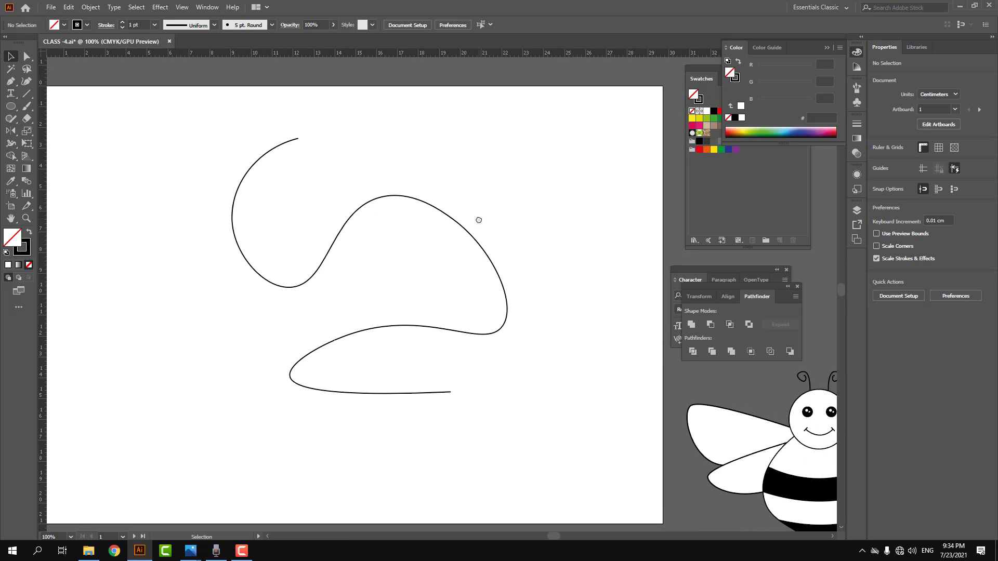